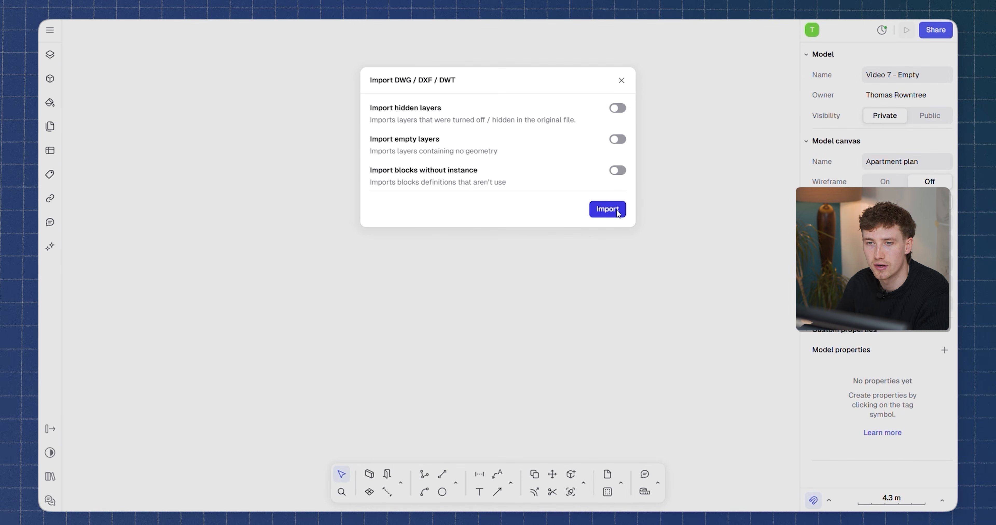
Import the DWG drawing with default options, skip the scale calibration and place it in the canvas.
{"action": "left_click", "coordinate": [607, 209]}
{"action": "scroll", "coordinate": [512, 211], "scroll_direction": "down", "scroll_amount": 5}
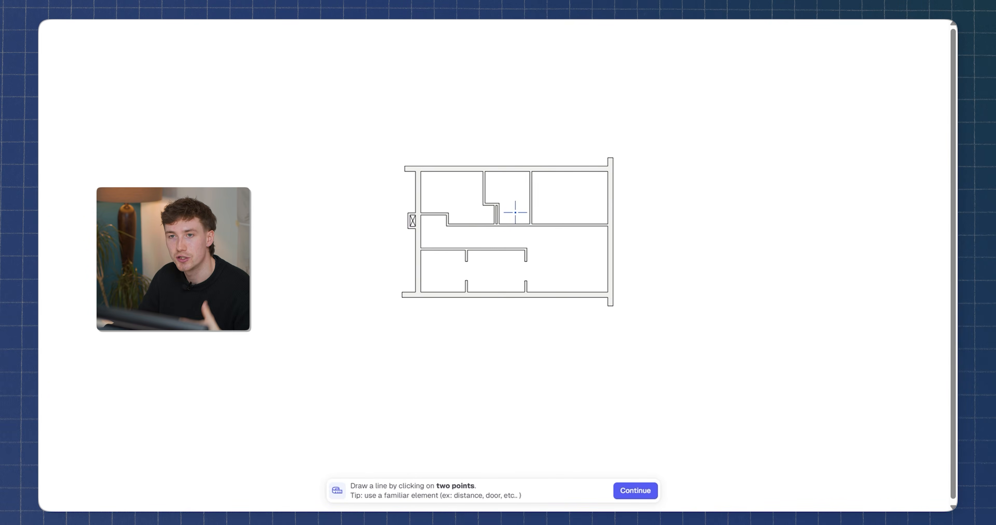
{"action": "scroll", "coordinate": [503, 236], "scroll_direction": "up", "scroll_amount": 3}
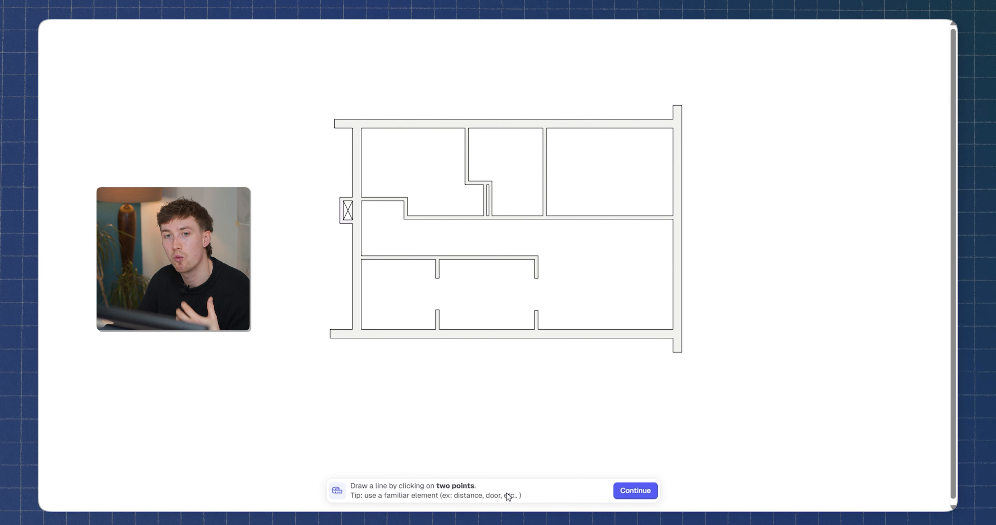
{"action": "left_click", "coordinate": [638, 491]}
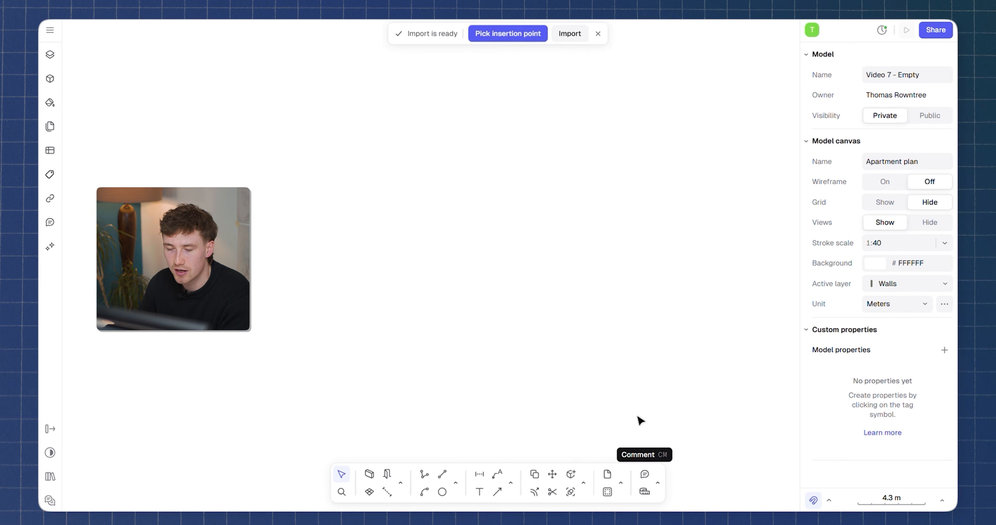
{"action": "left_click", "coordinate": [576, 40]}
{"action": "left_click", "coordinate": [173, 105]}
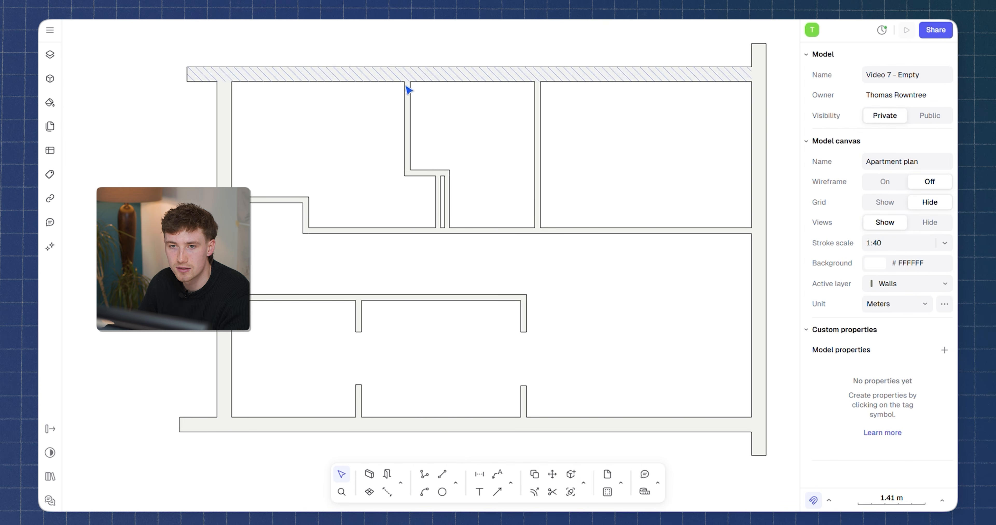
Delete the hatched fill shape along the corridor's upper wall, leaving its outline line.
{"action": "left_click", "coordinate": [560, 238]}
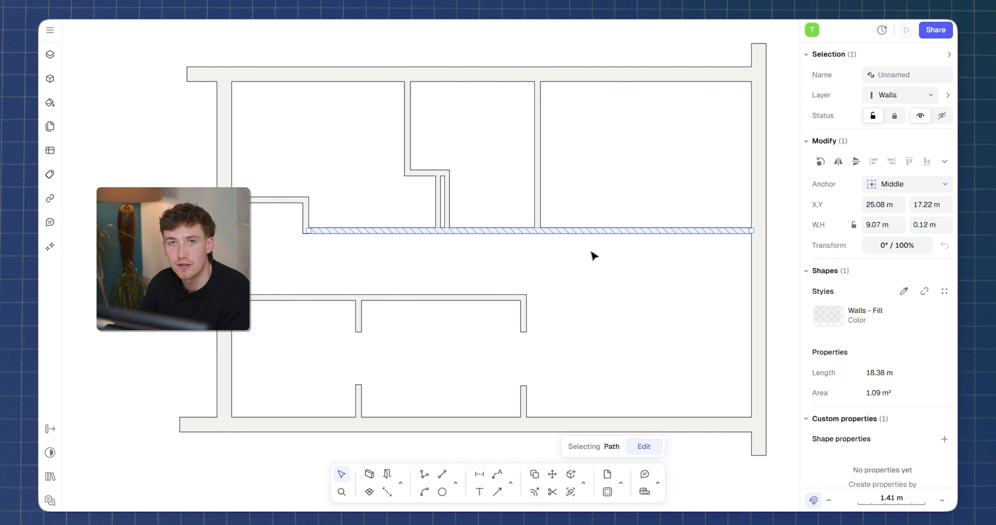
{"action": "key", "text": "Delete"}
{"action": "left_click", "coordinate": [593, 237]}
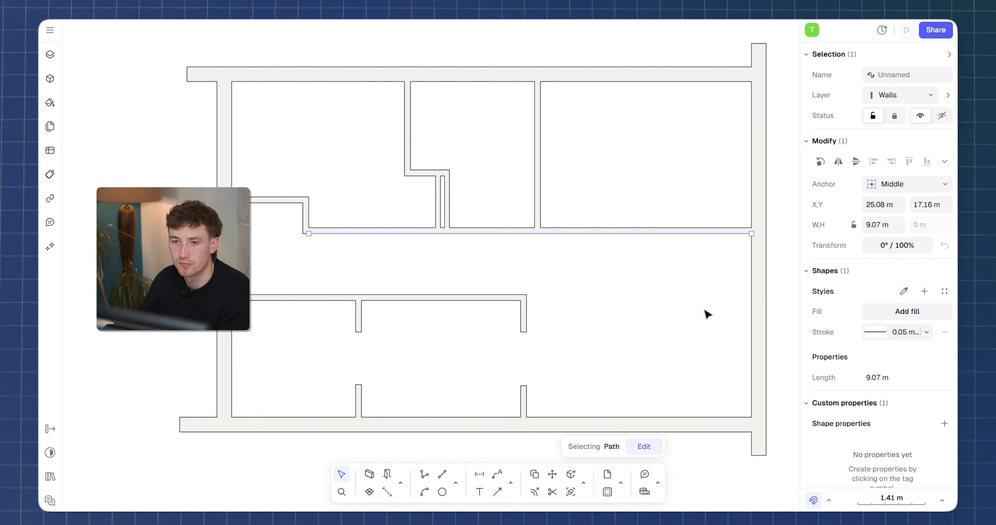
{"action": "left_click", "coordinate": [705, 311]}
Dimension the width of a door opening in an interior wall with the Dimension tool.
{"action": "middle_click_drag", "start_coordinate": [560, 301], "coordinate": [549, 302]}
{"action": "scroll", "coordinate": [518, 376], "scroll_direction": "up", "scroll_amount": 4}
{"action": "middle_click_drag", "start_coordinate": [519, 375], "coordinate": [523, 293]}
{"action": "key", "text": "d"}
{"action": "left_click", "coordinate": [517, 313]}
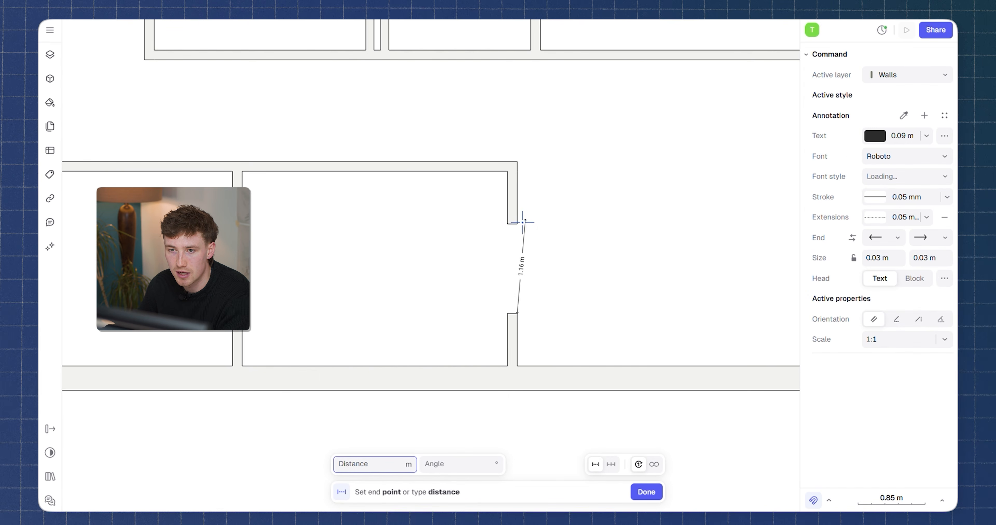
{"action": "left_click", "coordinate": [518, 224]}
{"action": "scroll", "coordinate": [542, 273], "scroll_direction": "up", "scroll_amount": 5}
{"action": "scroll", "coordinate": [537, 305], "scroll_direction": "down", "scroll_amount": 3}
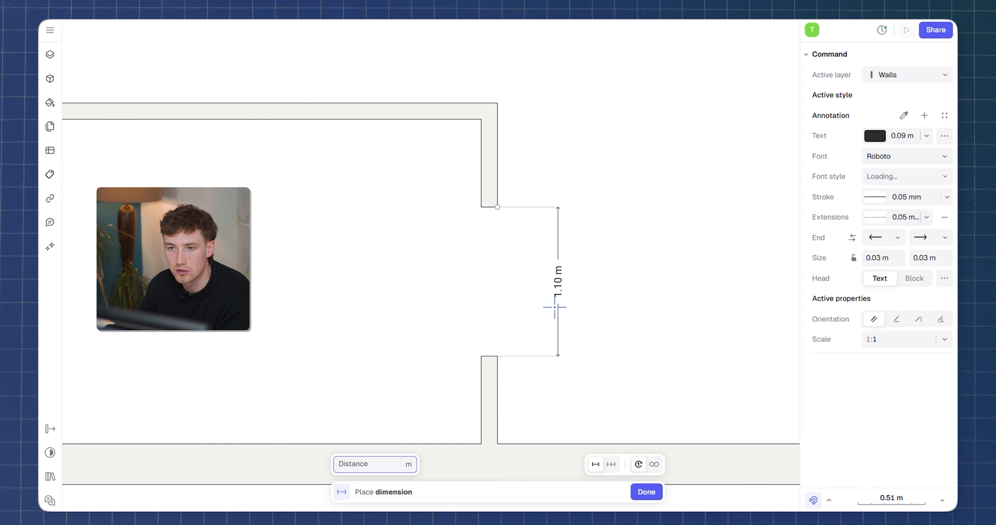
{"action": "left_click", "coordinate": [560, 338]}
{"action": "scroll", "coordinate": [571, 278], "scroll_direction": "up", "scroll_amount": 4}
{"action": "scroll", "coordinate": [542, 280], "scroll_direction": "down", "scroll_amount": 5}
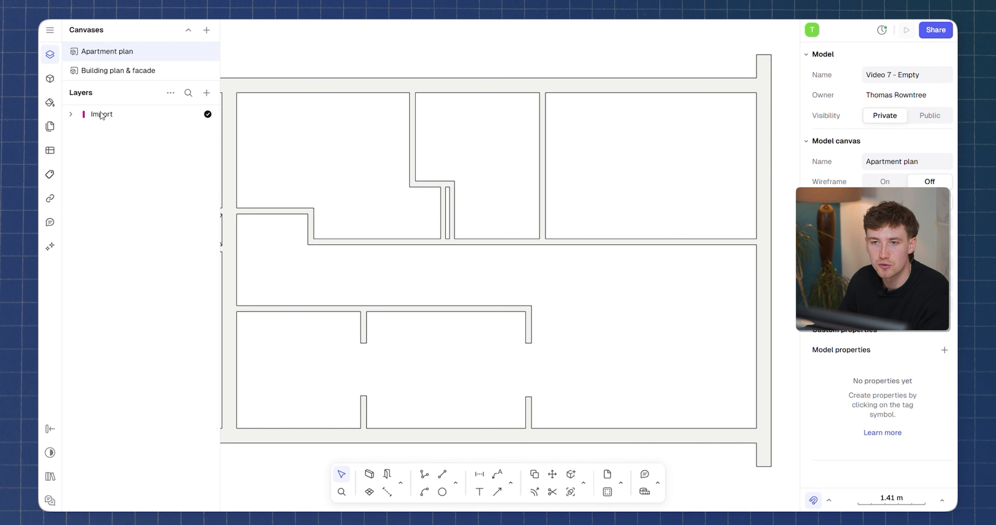
Add a new layer named Walls and make it the active layer.
{"action": "left_click", "coordinate": [205, 95]}
{"action": "left_click", "coordinate": [230, 115]}
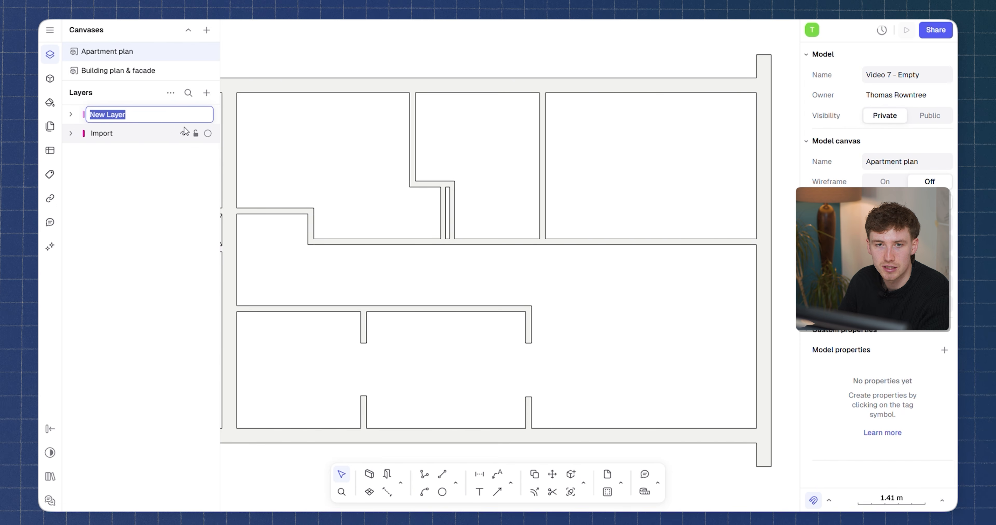
{"action": "type", "text": "Walls"}
{"action": "key", "text": "Return"}
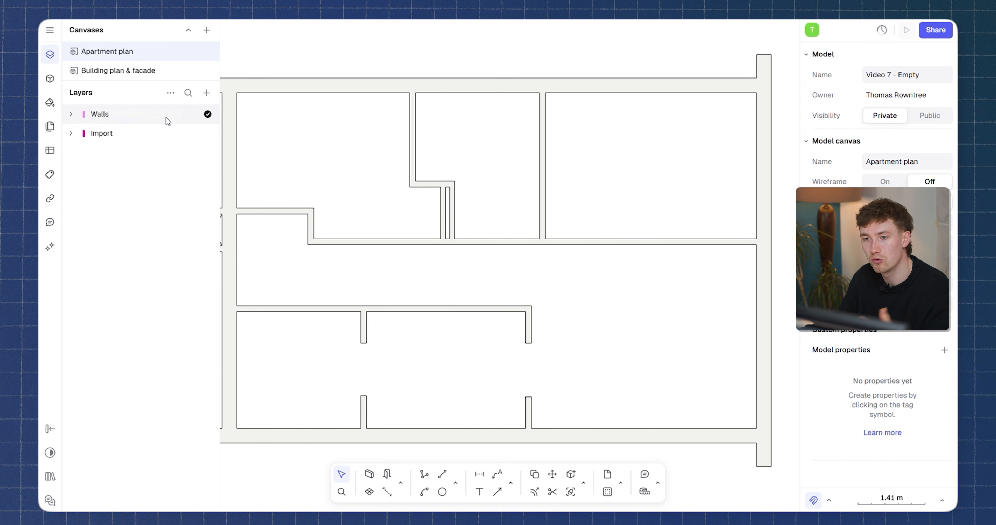
{"action": "left_click", "coordinate": [98, 115]}
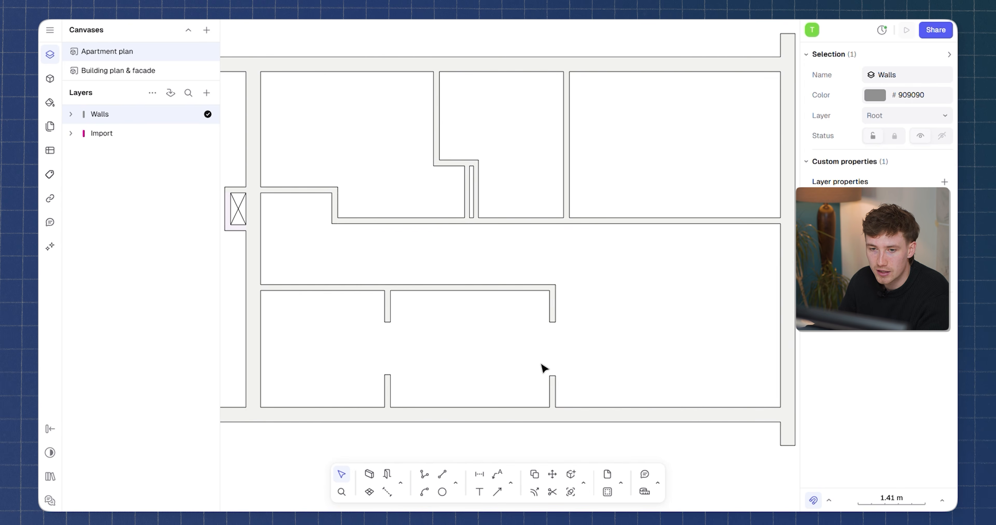
Draw a 0.1 m wall about 7.65 m long over the plan's right exterior wall.
{"action": "left_click", "coordinate": [370, 476]}
{"action": "middle_click_drag", "start_coordinate": [696, 286], "coordinate": [634, 295]}
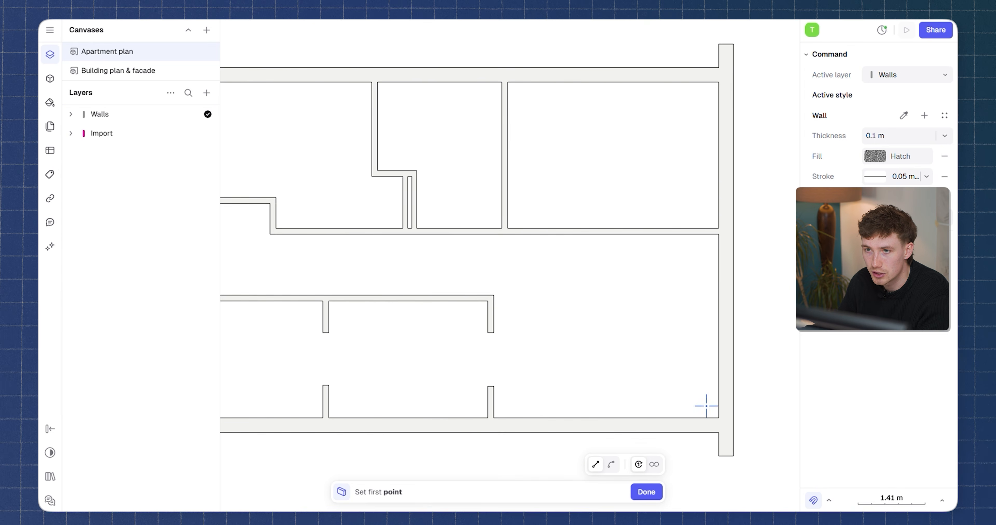
{"action": "scroll", "coordinate": [706, 406], "scroll_direction": "up", "scroll_amount": 3}
{"action": "left_click", "coordinate": [721, 420]}
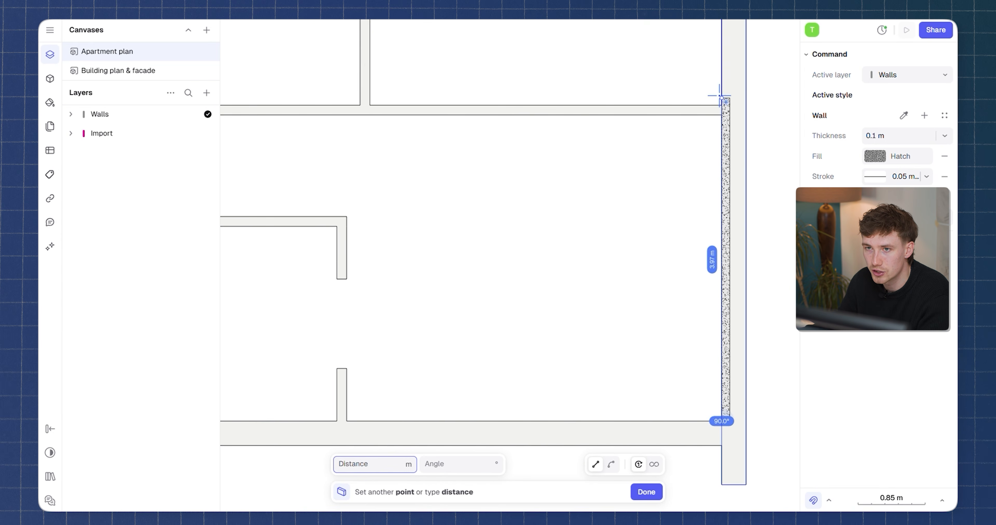
{"action": "middle_click_drag", "start_coordinate": [727, 82], "coordinate": [669, 250]}
{"action": "middle_click_drag", "start_coordinate": [667, 109], "coordinate": [656, 195]}
{"action": "left_click", "coordinate": [652, 53]}
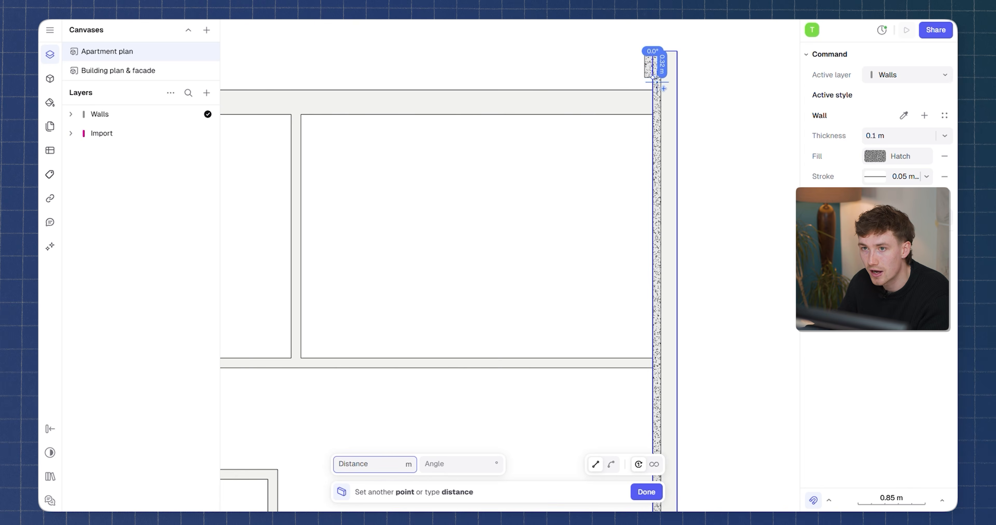
{"action": "key", "text": "Escape"}
Widen the new wall to match the exterior wall's thickness and set its fill to solid colour #EFEFEF.
{"action": "scroll", "coordinate": [657, 85], "scroll_direction": "up", "scroll_amount": 2}
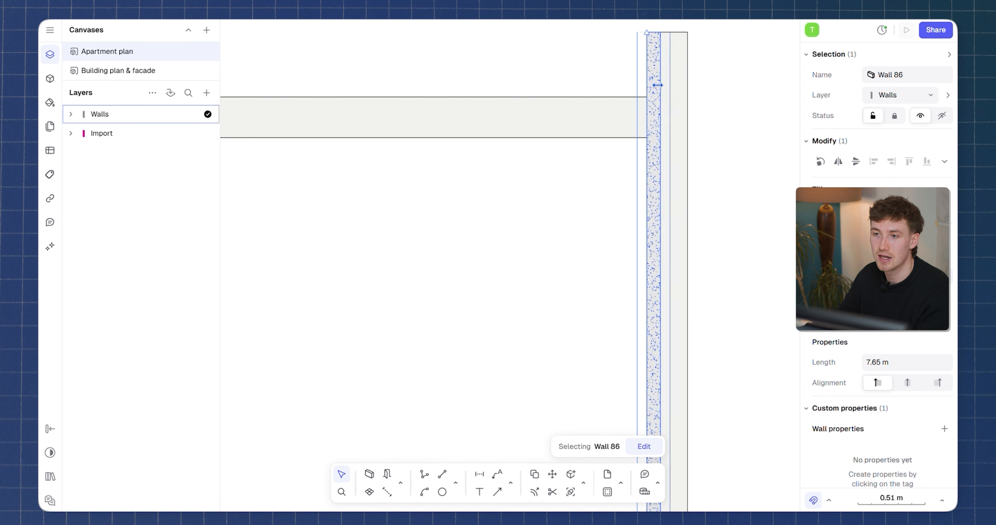
{"action": "left_click_drag", "start_coordinate": [658, 85], "coordinate": [688, 85]}
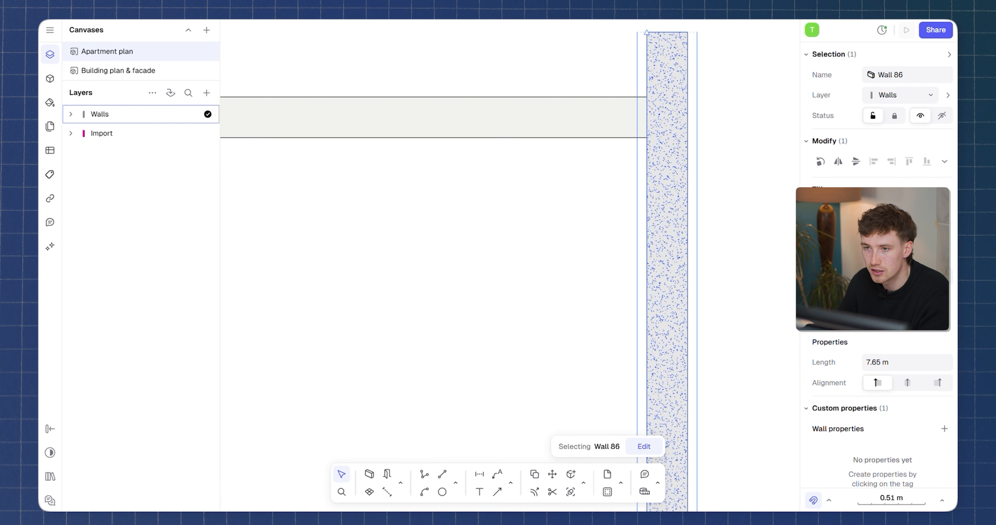
{"action": "left_click", "coordinate": [875, 277]}
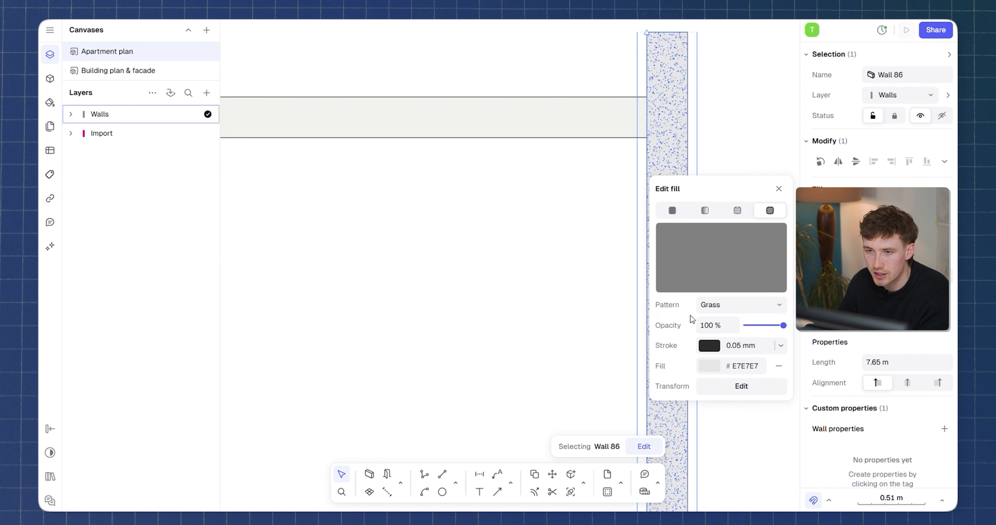
{"action": "left_click", "coordinate": [705, 211]}
{"action": "left_click", "coordinate": [738, 210]}
{"action": "left_click", "coordinate": [769, 210]}
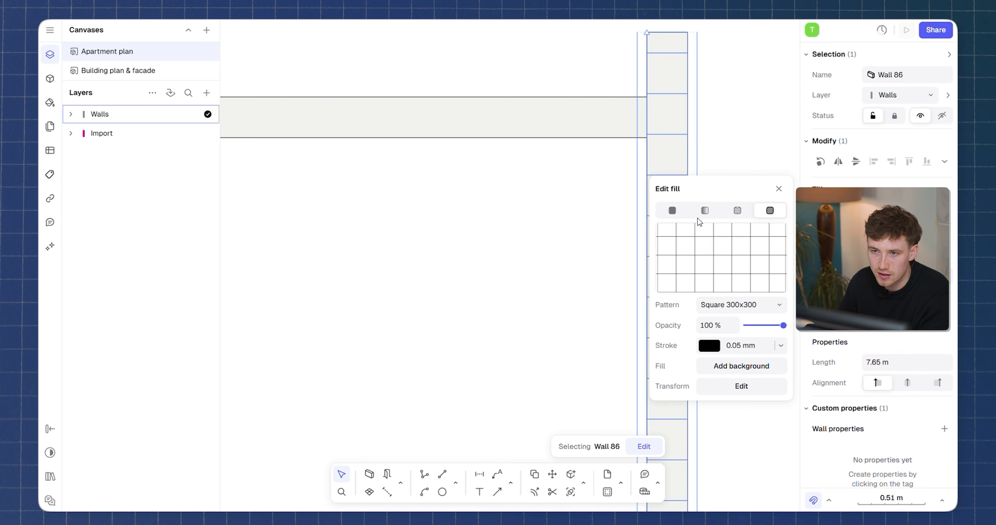
{"action": "left_click", "coordinate": [672, 210]}
{"action": "left_click", "coordinate": [701, 289]}
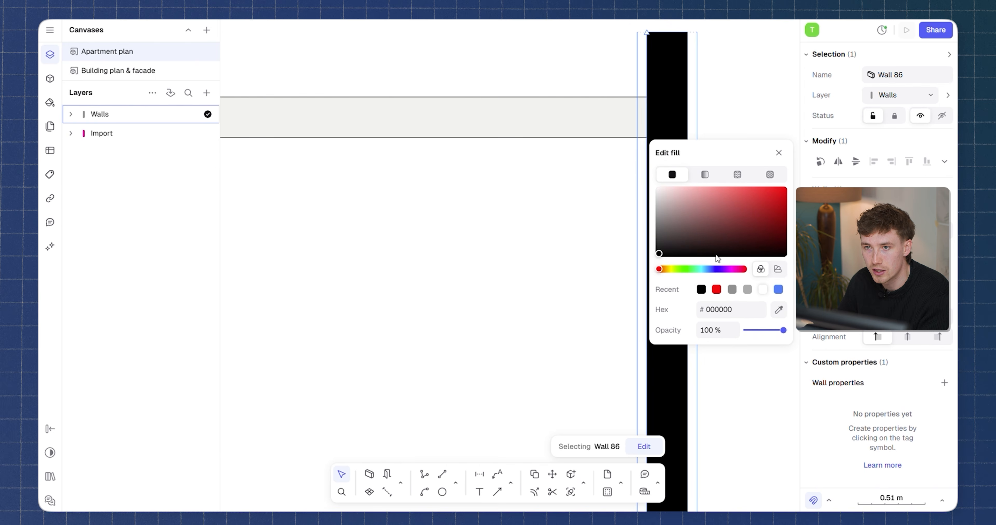
{"action": "left_click_drag", "start_coordinate": [646, 208], "coordinate": [636, 197]}
{"action": "scroll", "coordinate": [614, 146], "scroll_direction": "down", "scroll_amount": 5}
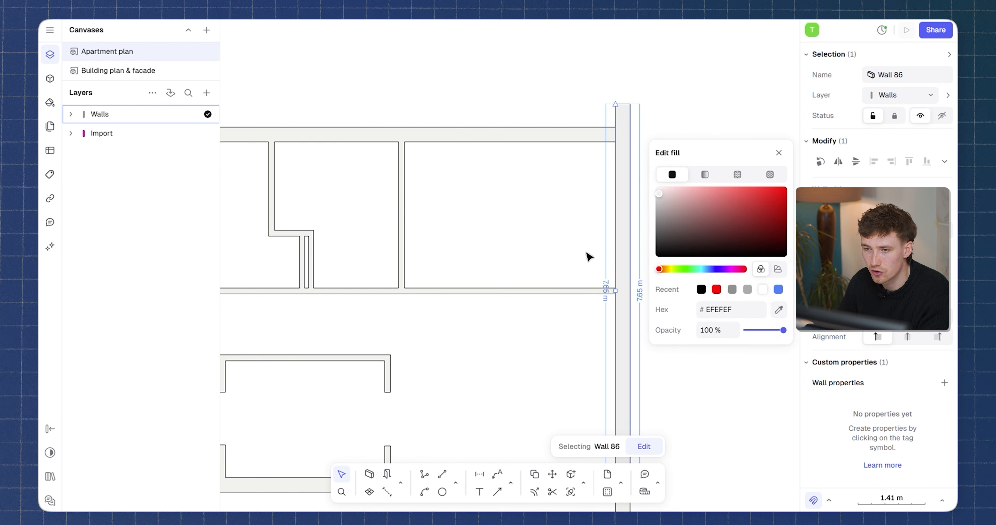
{"action": "middle_click_drag", "start_coordinate": [612, 270], "coordinate": [639, 220]}
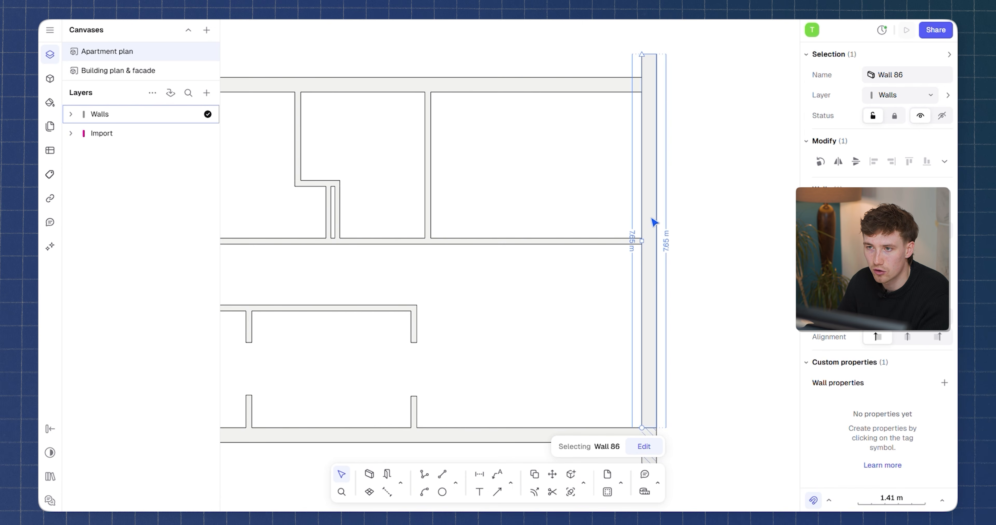
{"action": "scroll", "coordinate": [653, 222], "scroll_direction": "down", "scroll_amount": 4}
{"action": "scroll", "coordinate": [563, 222], "scroll_direction": "up", "scroll_amount": 4}
Trace the corridor's upper wall and its jog around the shaft with connected walls.
{"action": "key", "text": "w"}
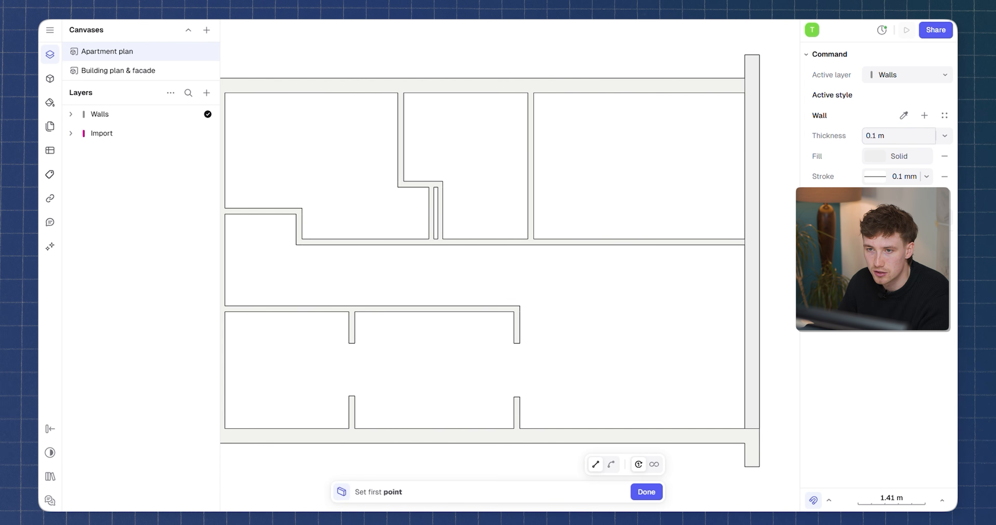
{"action": "scroll", "coordinate": [712, 266], "scroll_direction": "up", "scroll_amount": 3}
{"action": "left_click", "coordinate": [766, 222]}
{"action": "scroll", "coordinate": [656, 226], "scroll_direction": "down", "scroll_amount": 6}
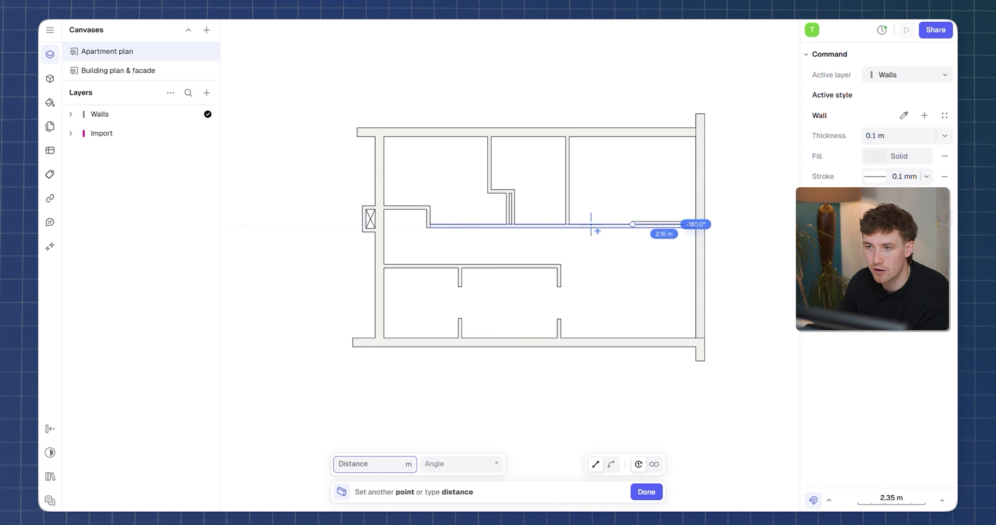
{"action": "middle_click_drag", "start_coordinate": [477, 212], "coordinate": [693, 216]}
{"action": "scroll", "coordinate": [658, 221], "scroll_direction": "up", "scroll_amount": 3}
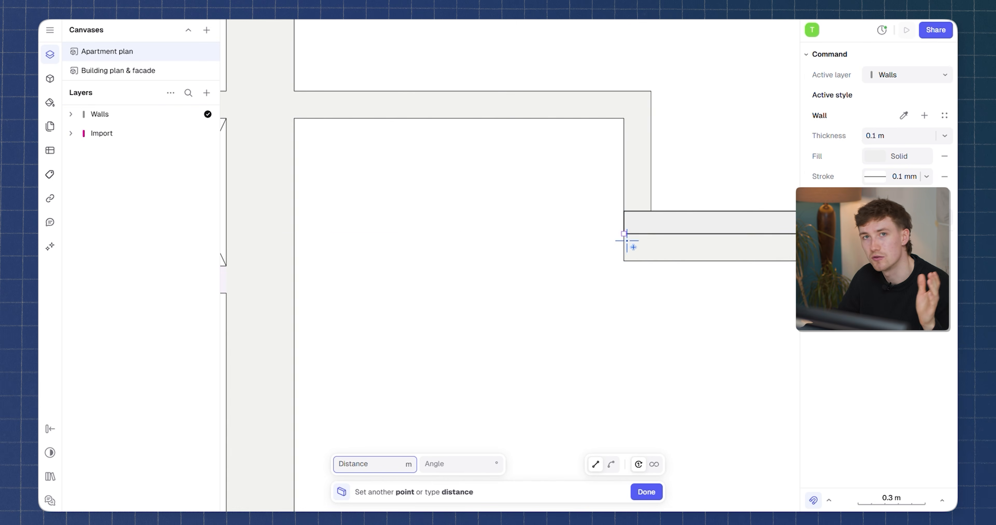
{"action": "scroll", "coordinate": [629, 236], "scroll_direction": "up", "scroll_amount": 4}
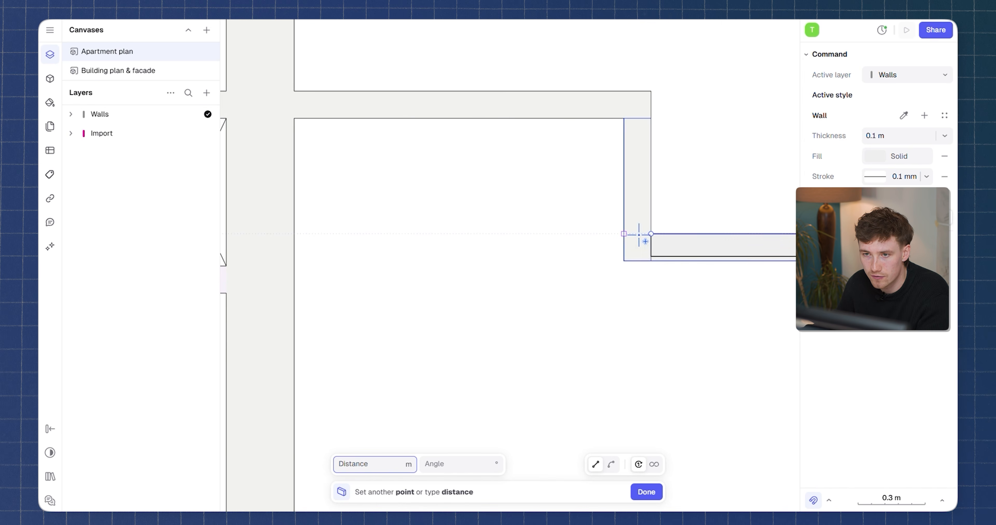
{"action": "left_click", "coordinate": [623, 261]}
{"action": "left_click", "coordinate": [623, 118]}
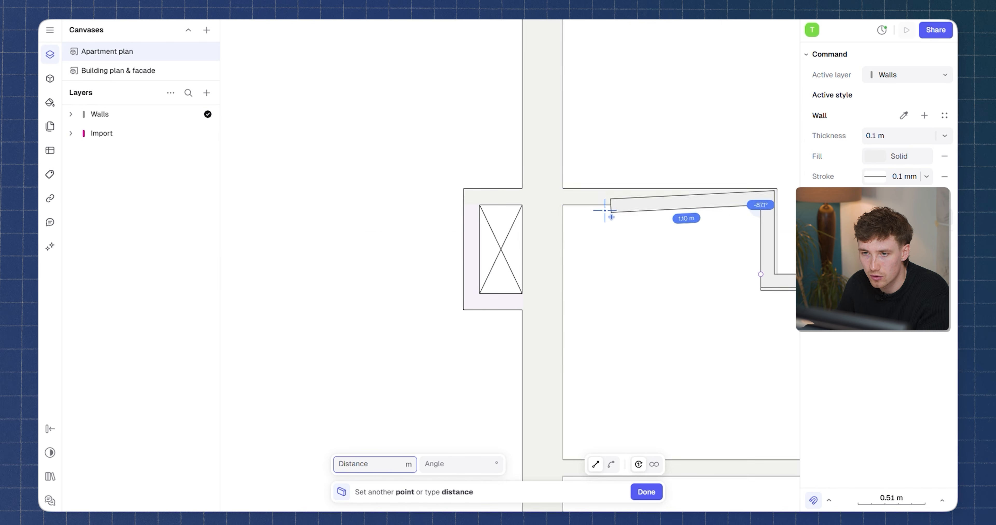
{"action": "scroll", "coordinate": [554, 204], "scroll_direction": "up", "scroll_amount": 3}
{"action": "middle_click_drag", "start_coordinate": [501, 206], "coordinate": [581, 197]}
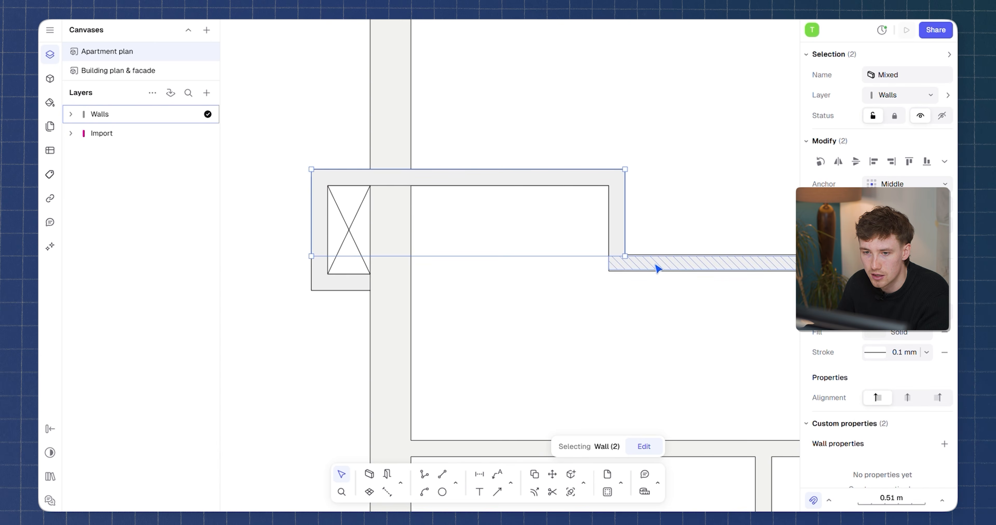
{"action": "middle_click_drag", "start_coordinate": [658, 269], "coordinate": [729, 267]}
Select the five new walls and save their style as a new wall style named 0.1 Wall.
{"action": "scroll", "coordinate": [579, 227], "scroll_direction": "up", "scroll_amount": 5}
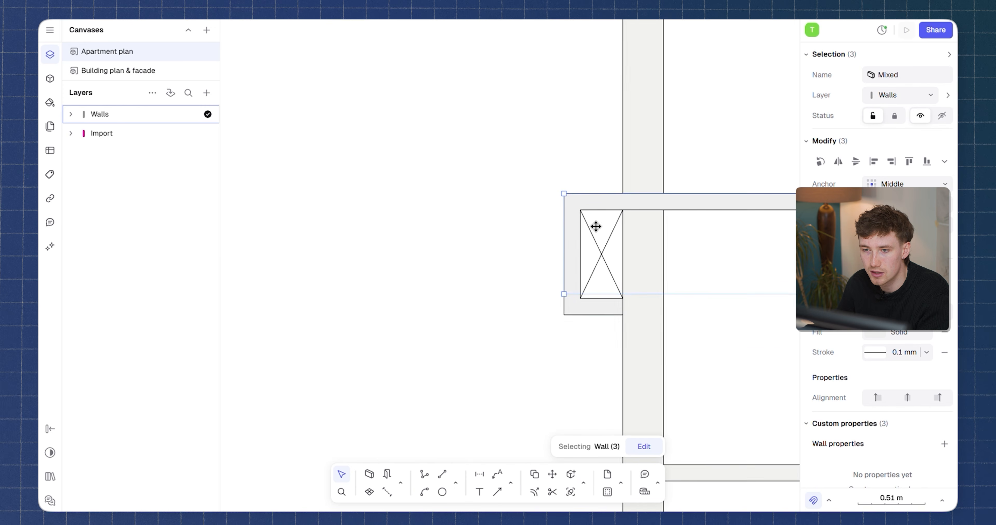
{"action": "left_click", "coordinate": [610, 353], "text": "shift"}
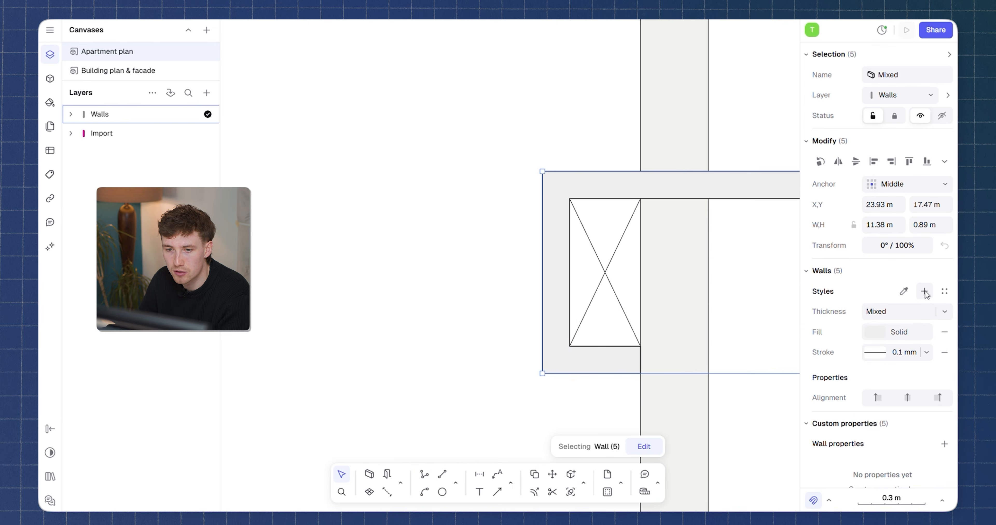
{"action": "left_click", "coordinate": [924, 291]}
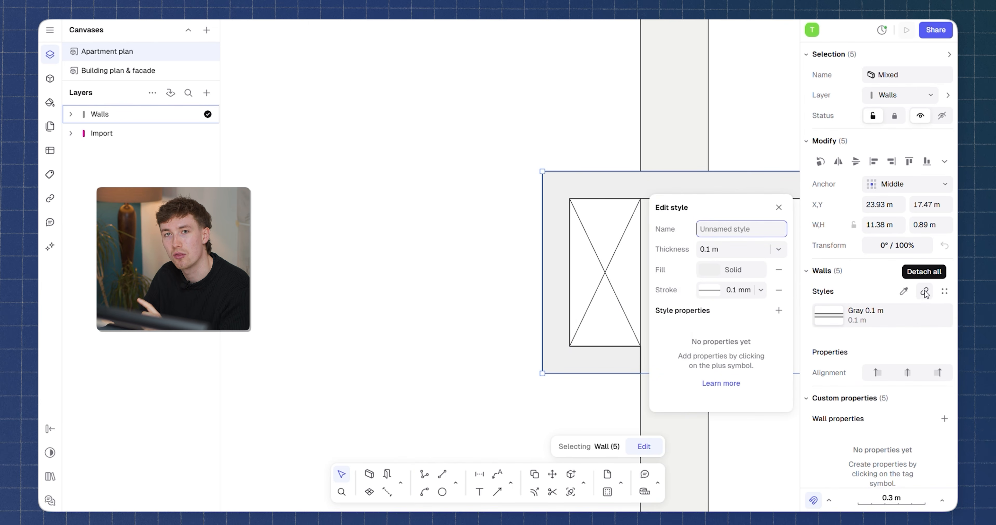
{"action": "type", "text": "0.1 Wall"}
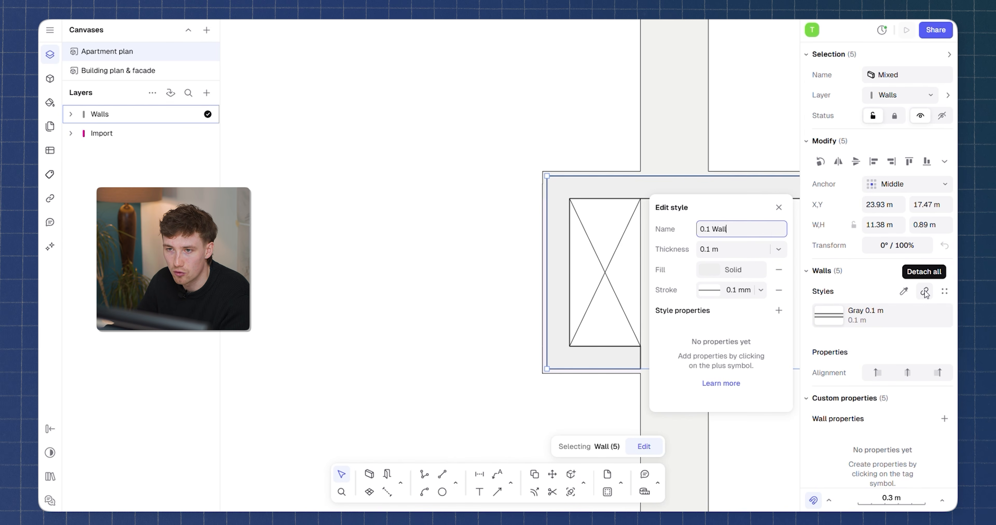
{"action": "key", "text": "Return"}
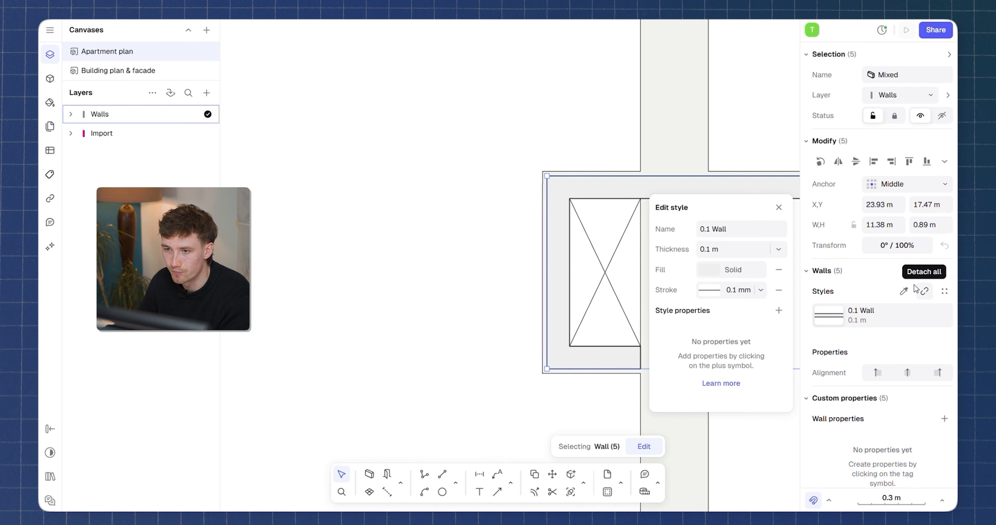
{"action": "scroll", "coordinate": [627, 220], "scroll_direction": "down", "scroll_amount": 5}
{"action": "middle_click_drag", "start_coordinate": [636, 185], "coordinate": [579, 170]}
{"action": "scroll", "coordinate": [618, 166], "scroll_direction": "down", "scroll_amount": 4}
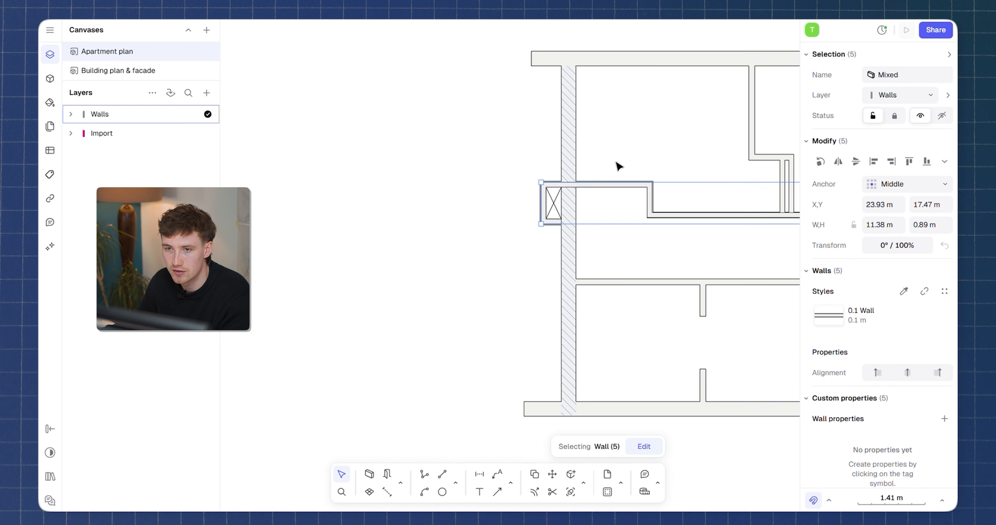
{"action": "key", "text": "Escape"}
{"action": "middle_click_drag", "start_coordinate": [721, 222], "coordinate": [601, 256]}
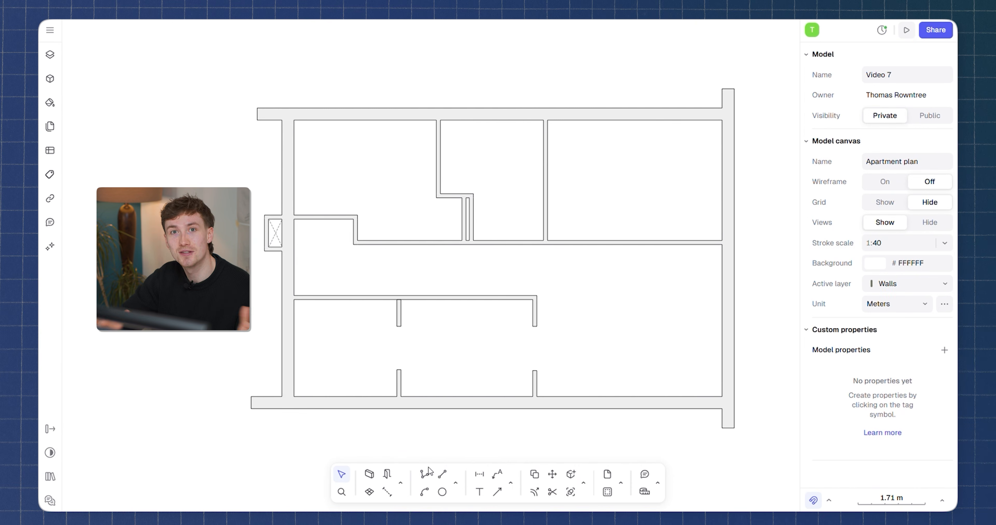
Insert Door EU 80 openings into the corridor walls, setting each door's side and swing direction.
{"action": "left_click", "coordinate": [387, 474]}
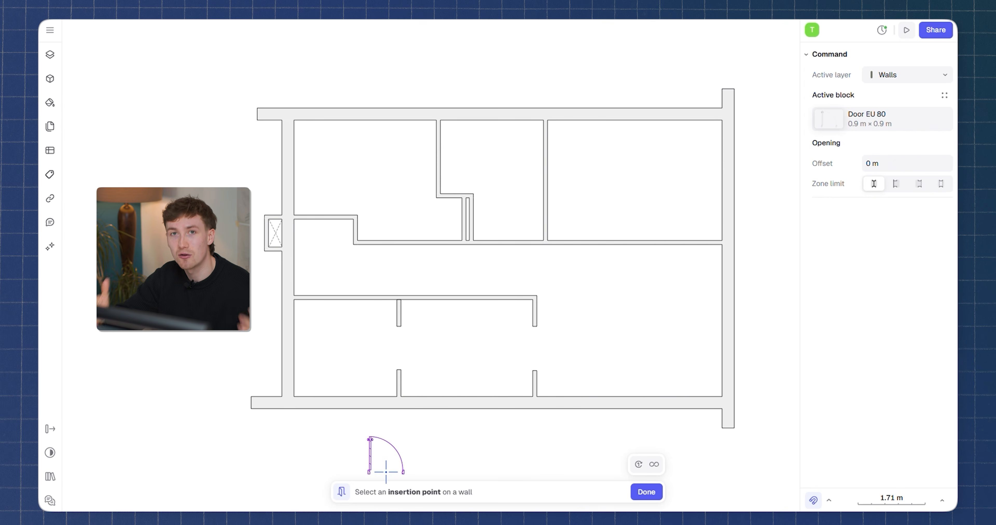
{"action": "left_click", "coordinate": [891, 114]}
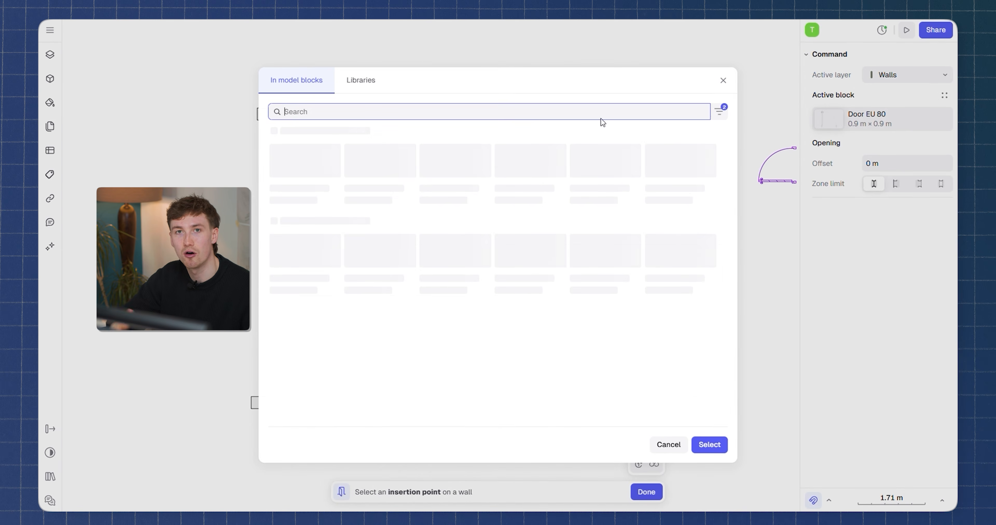
{"action": "left_click", "coordinate": [350, 75]}
{"action": "scroll", "coordinate": [499, 275], "scroll_direction": "down", "scroll_amount": 15}
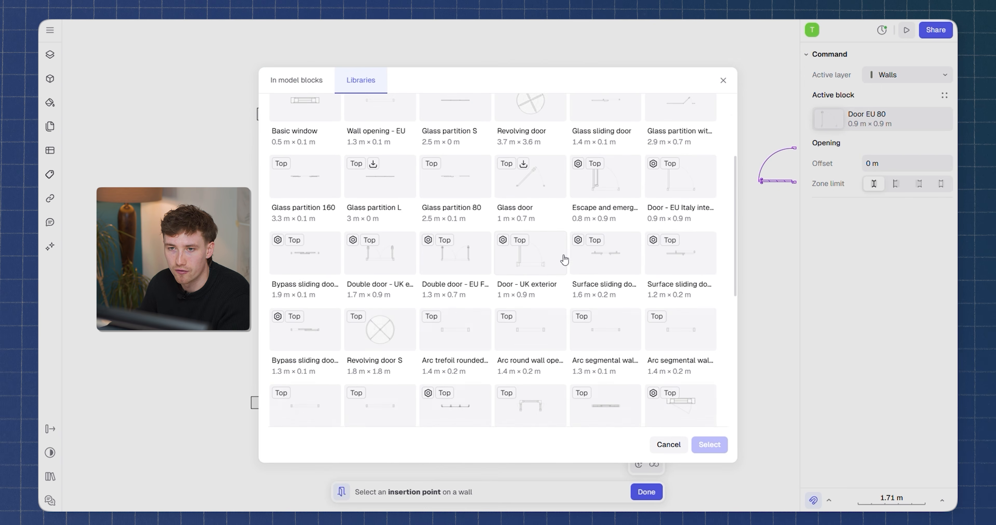
{"action": "scroll", "coordinate": [540, 287], "scroll_direction": "down", "scroll_amount": 6}
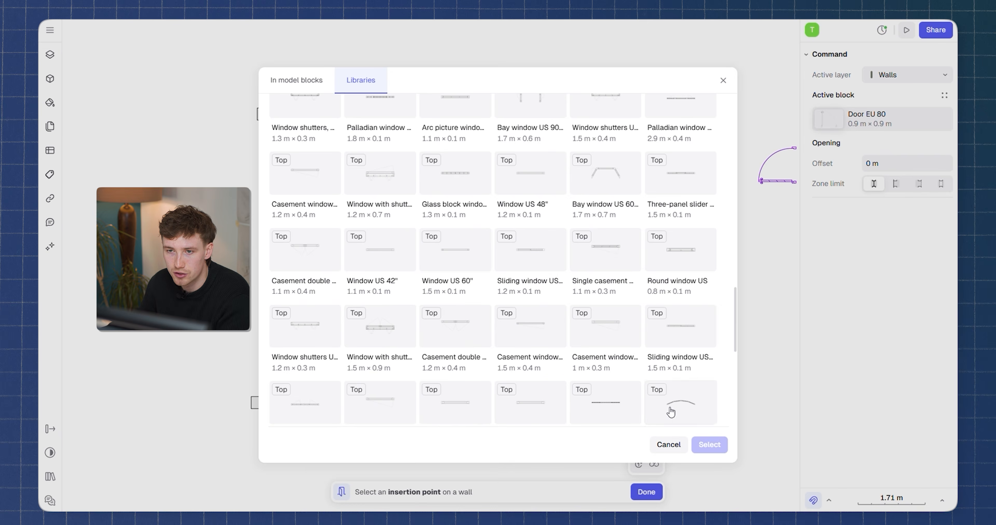
{"action": "left_click", "coordinate": [668, 445]}
{"action": "left_click", "coordinate": [573, 250]}
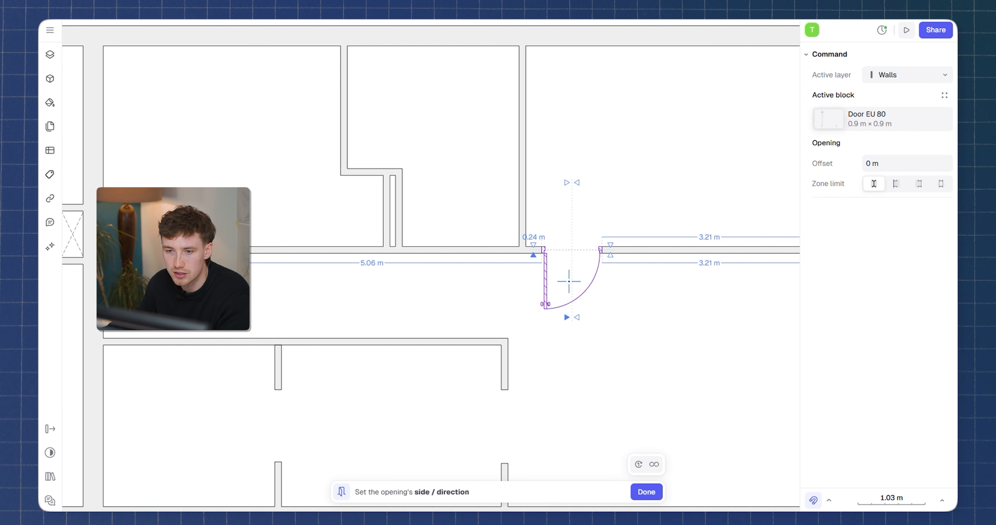
{"action": "left_click", "coordinate": [567, 223]}
{"action": "middle_click_drag", "start_coordinate": [506, 322], "coordinate": [617, 203]}
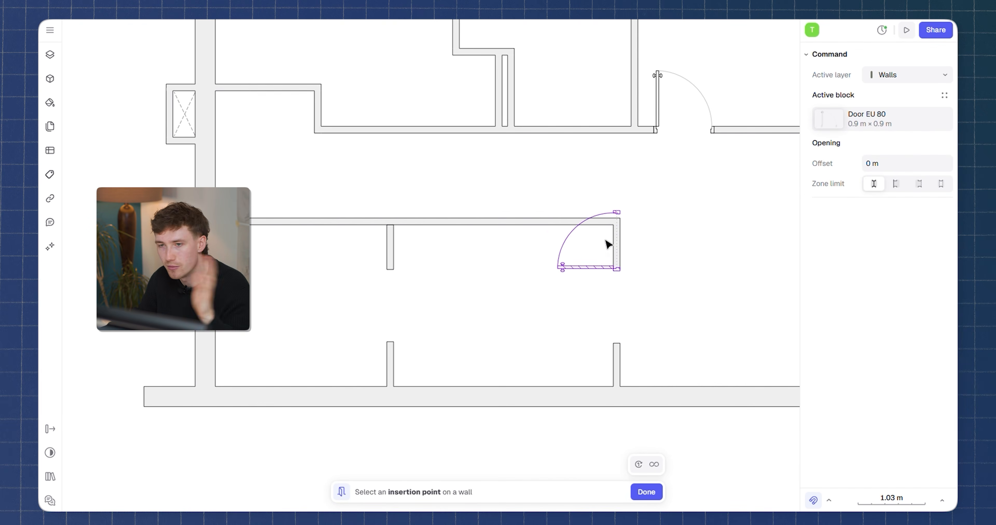
{"action": "middle_click_drag", "start_coordinate": [488, 149], "coordinate": [625, 283]}
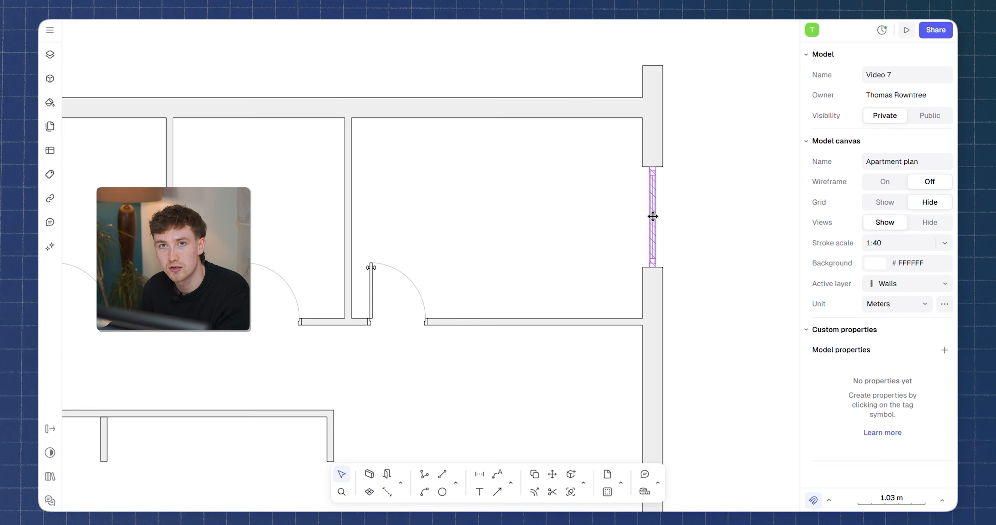
Shift the right exterior wall's window upward and mirror it about the corridor wall's axis.
{"action": "left_click", "coordinate": [652, 228]}
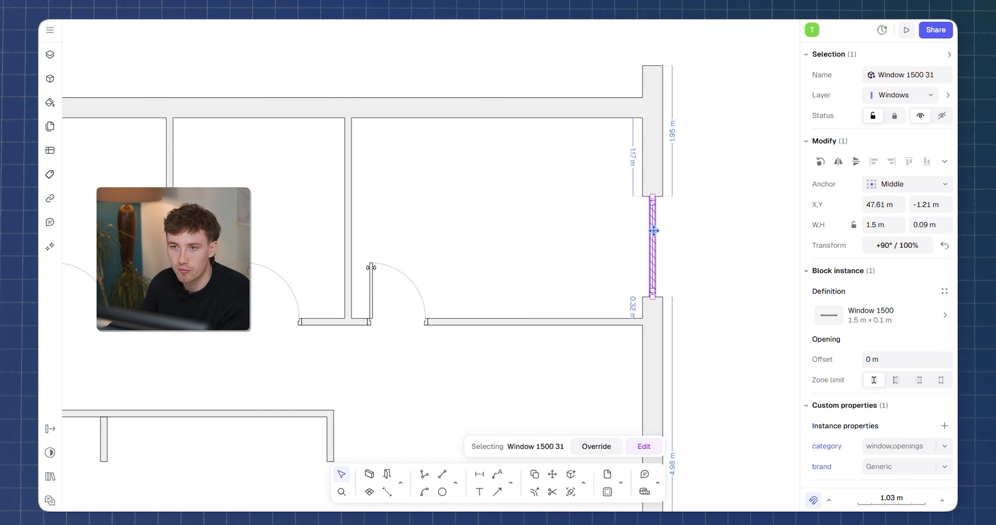
{"action": "left_click_drag", "start_coordinate": [653, 228], "coordinate": [661, 190]}
{"action": "scroll", "coordinate": [661, 235], "scroll_direction": "down", "scroll_amount": 3}
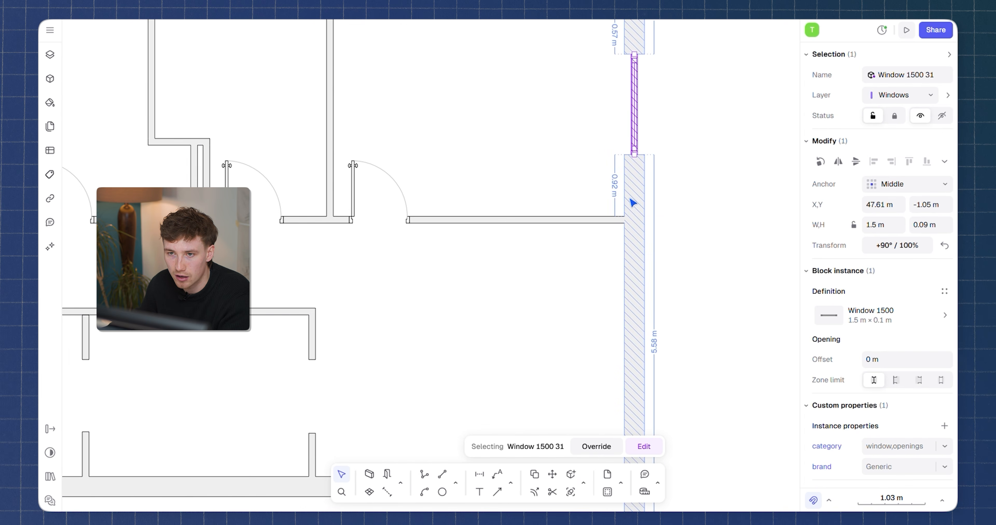
{"action": "key", "text": "shift+m"}
{"action": "scroll", "coordinate": [561, 221], "scroll_direction": "up", "scroll_amount": 3}
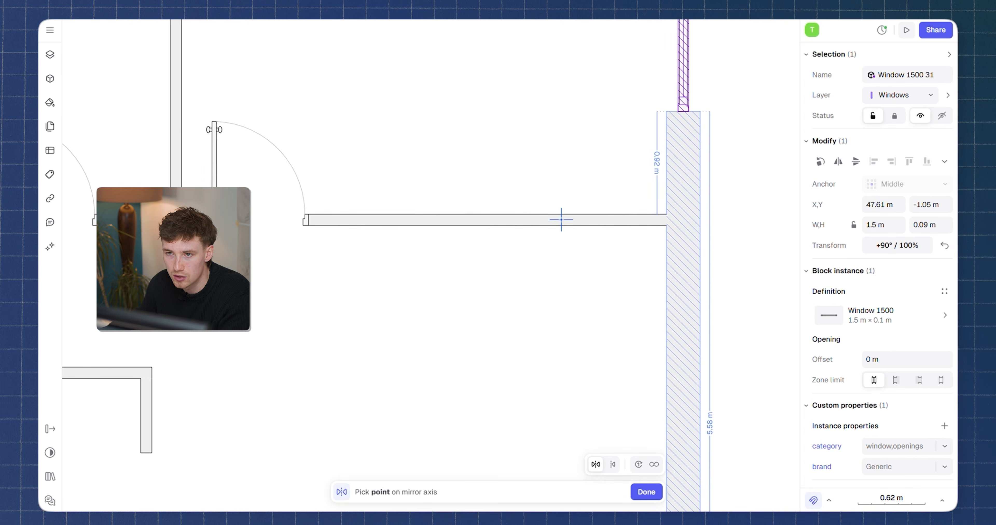
{"action": "left_click", "coordinate": [561, 220]}
{"action": "left_click", "coordinate": [641, 219]}
{"action": "scroll", "coordinate": [641, 218], "scroll_direction": "down", "scroll_amount": 5}
{"action": "key", "text": "Escape"}
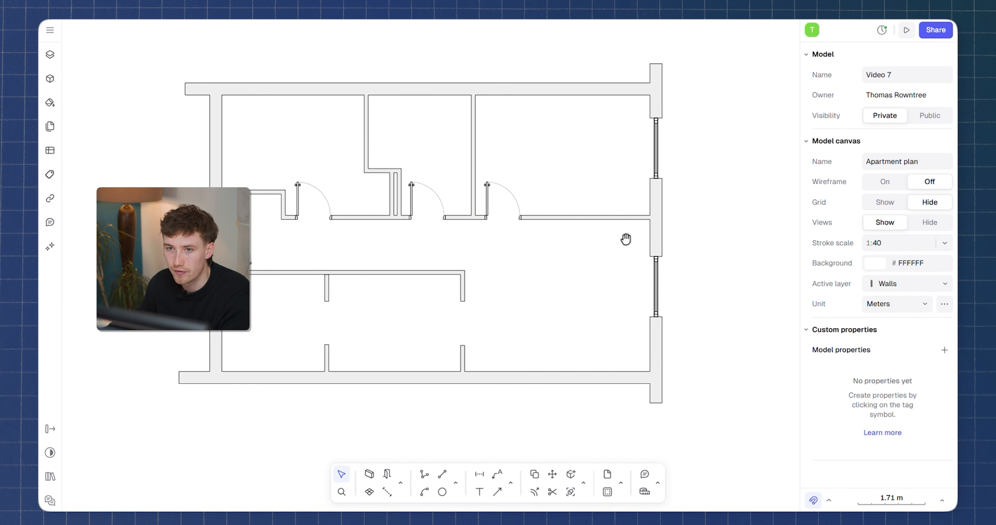
{"action": "middle_click_drag", "start_coordinate": [626, 238], "coordinate": [696, 248]}
{"action": "left_click", "coordinate": [724, 149]}
{"action": "key", "text": "x"}
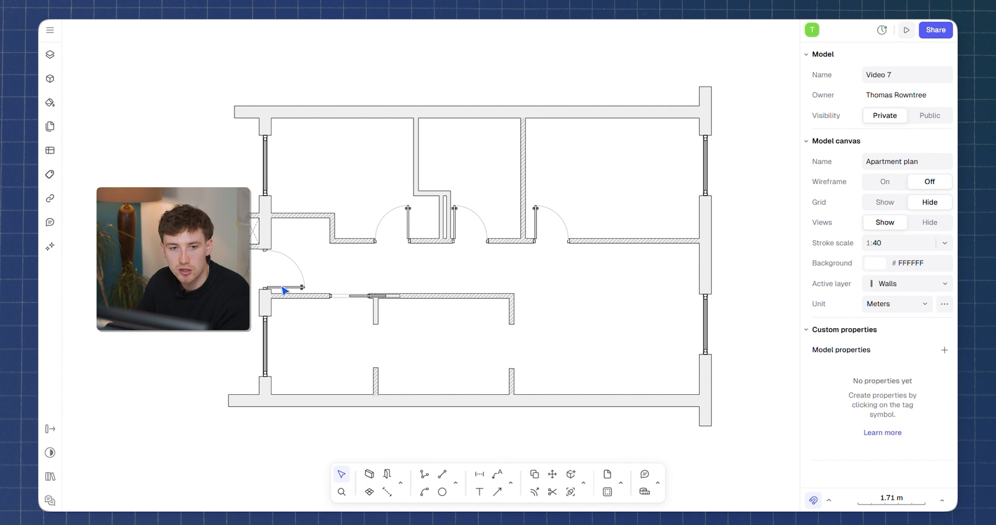
Browse the block libraries, looking through the Dining room and Bedroom basics collections.
{"action": "left_click", "coordinate": [49, 78]}
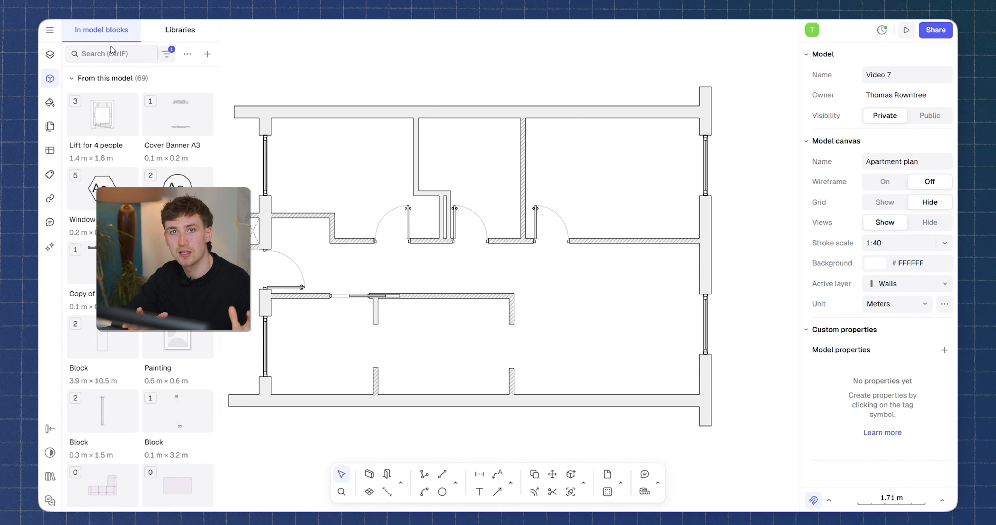
{"action": "left_click", "coordinate": [169, 38]}
{"action": "scroll", "coordinate": [139, 155], "scroll_direction": "down", "scroll_amount": 3}
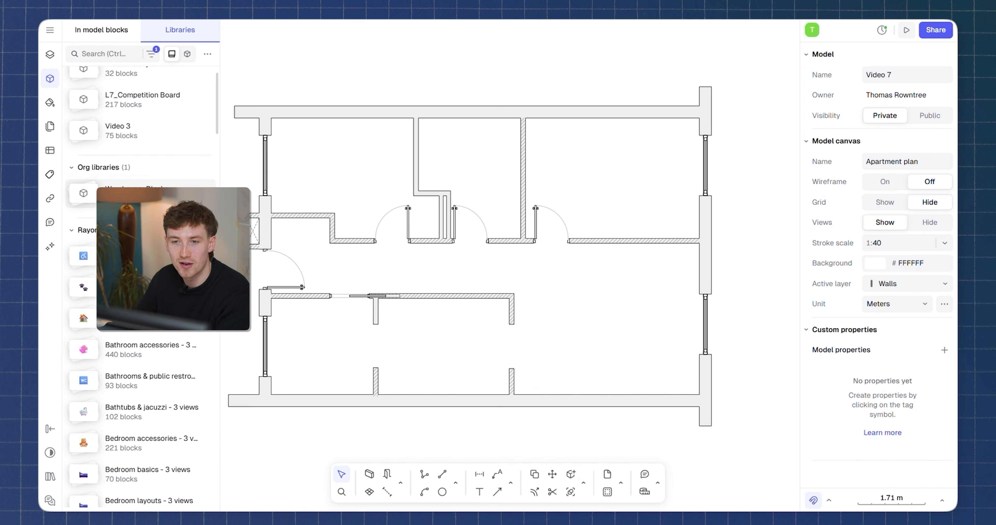
{"action": "scroll", "coordinate": [136, 335], "scroll_direction": "down", "scroll_amount": 15}
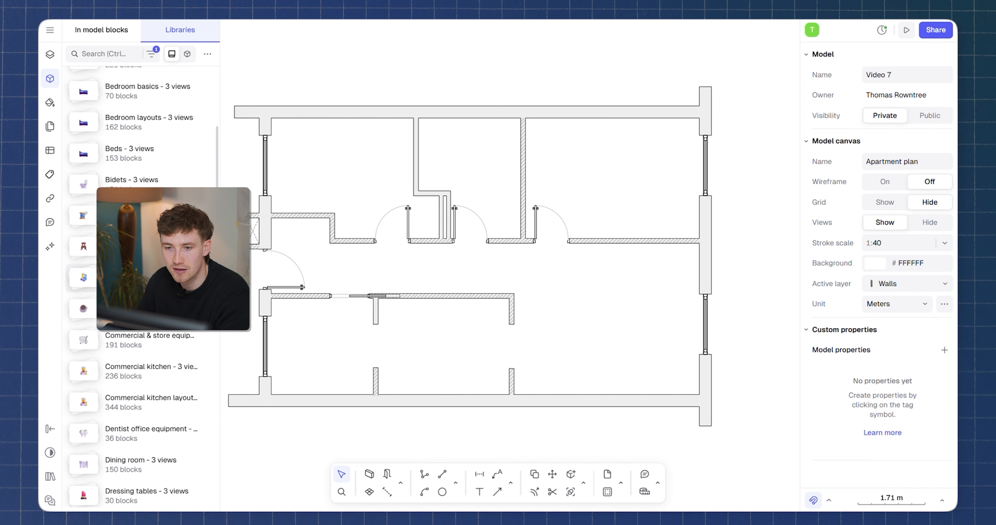
{"action": "scroll", "coordinate": [136, 335], "scroll_direction": "down", "scroll_amount": 1}
{"action": "left_click", "coordinate": [139, 226]}
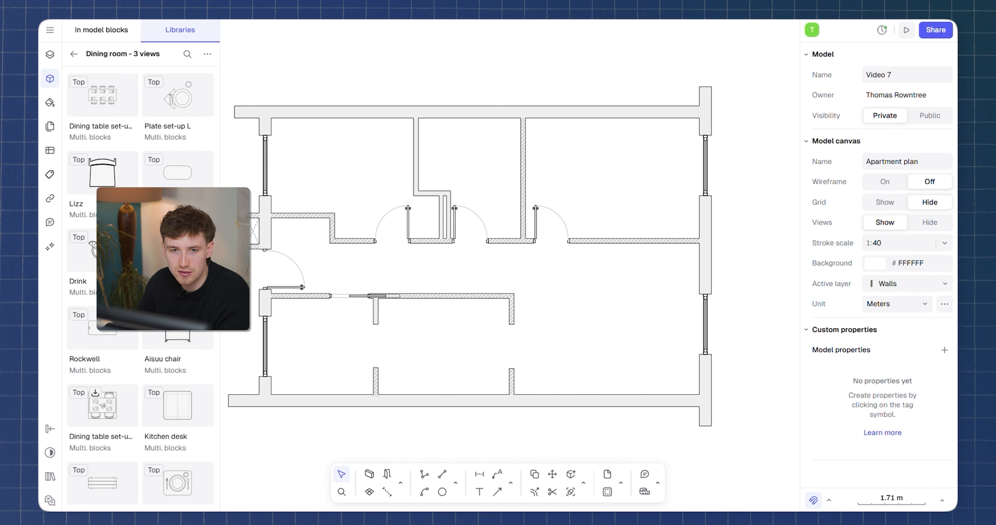
{"action": "scroll", "coordinate": [139, 225], "scroll_direction": "down", "scroll_amount": 6}
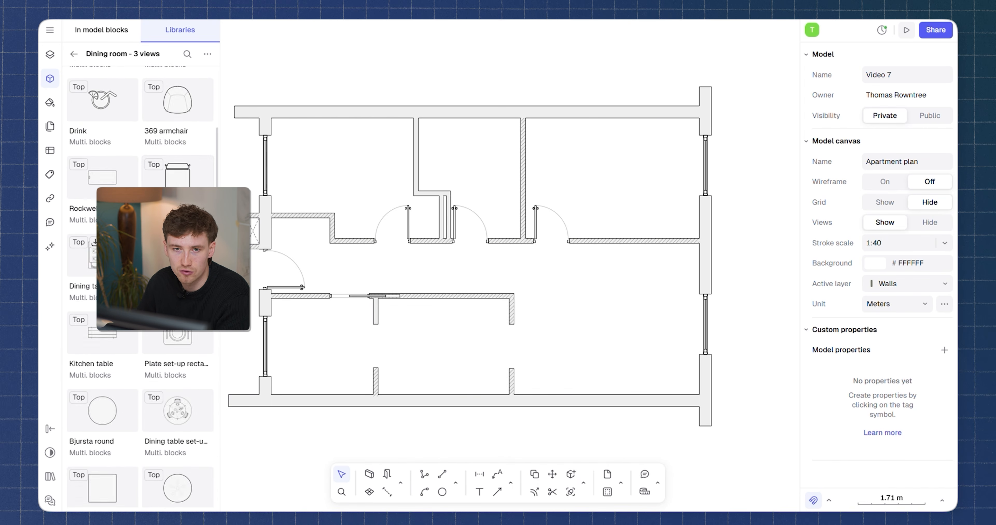
{"action": "left_click", "coordinate": [73, 54]}
{"action": "scroll", "coordinate": [140, 232], "scroll_direction": "down", "scroll_amount": 8}
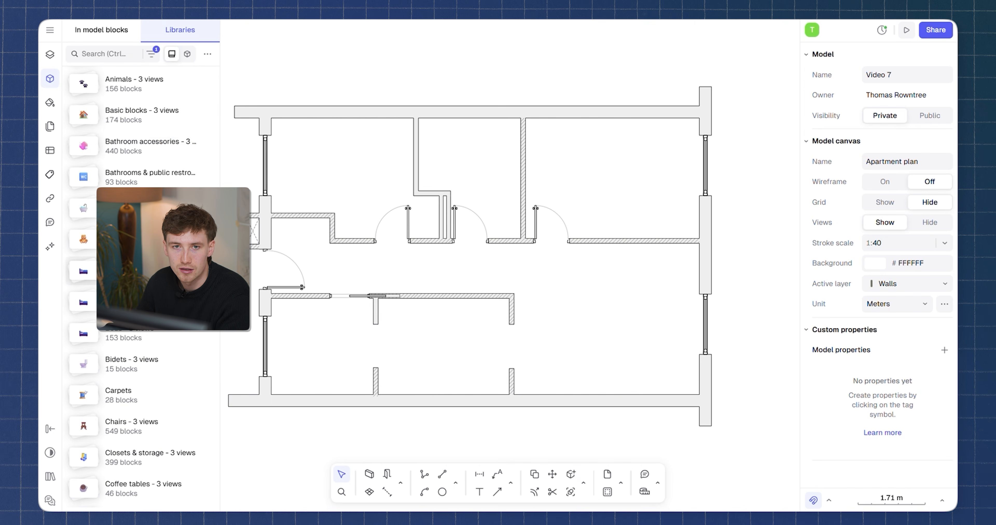
{"action": "left_click", "coordinate": [140, 271]}
{"action": "scroll", "coordinate": [138, 162], "scroll_direction": "down", "scroll_amount": 10}
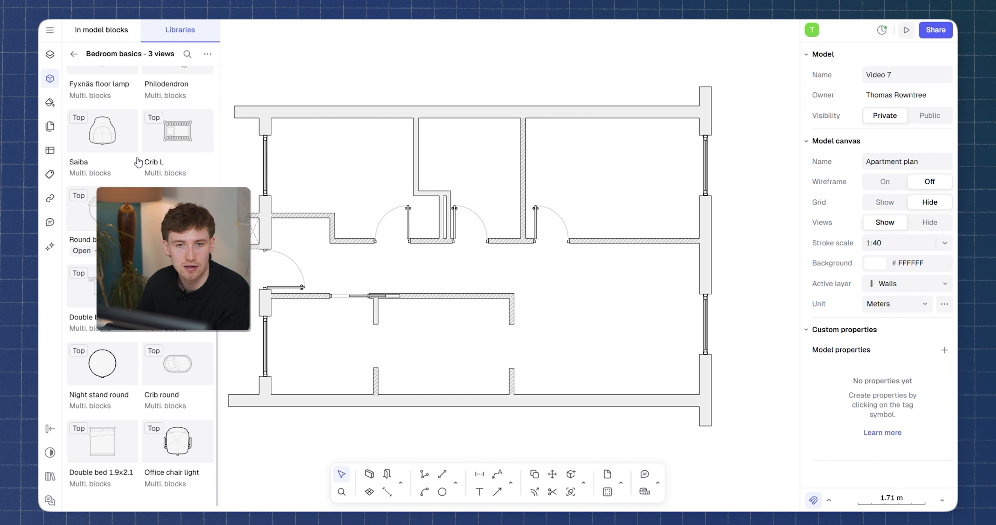
{"action": "left_click", "coordinate": [74, 54]}
{"action": "left_click", "coordinate": [187, 55]}
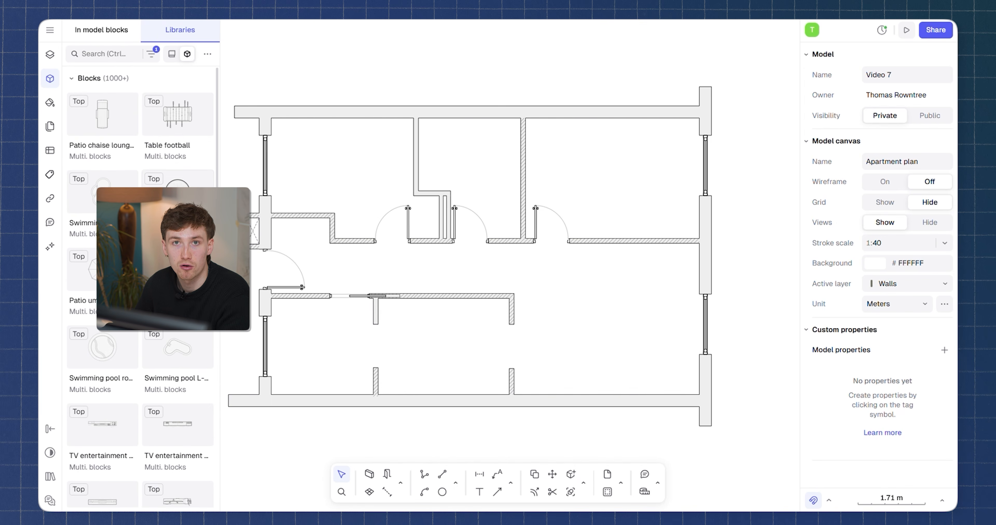
Search the libraries for DOUBLE BED, insert the Double bed 1.8x2.2 block and place it in the upper-right bedroom.
{"action": "type", "text": "DOUBLE BED"}
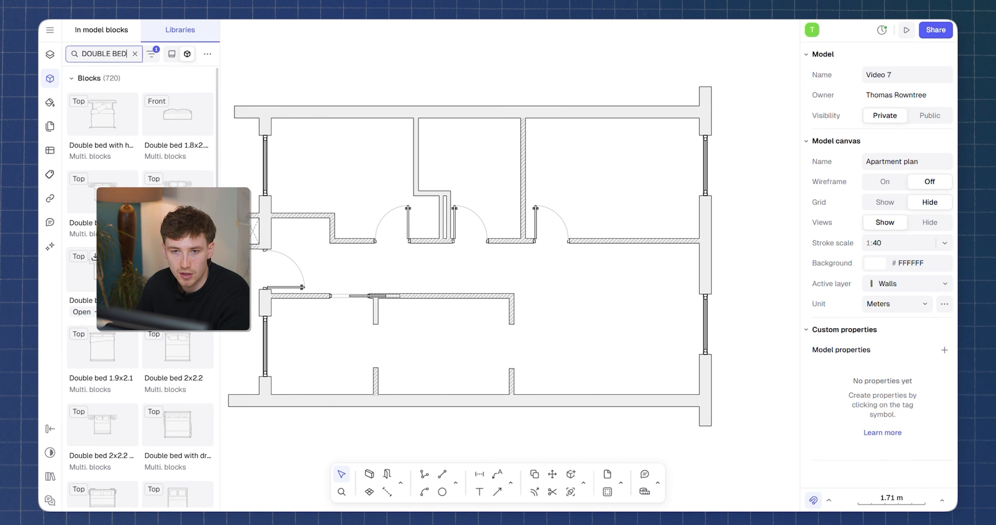
{"action": "left_click", "coordinate": [115, 272]}
{"action": "right_click", "coordinate": [123, 280]}
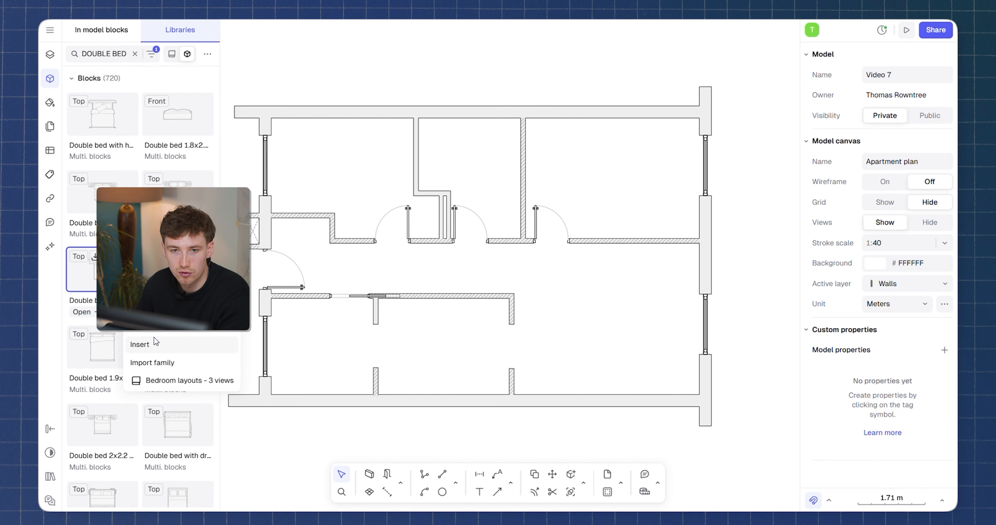
{"action": "left_click", "coordinate": [158, 346]}
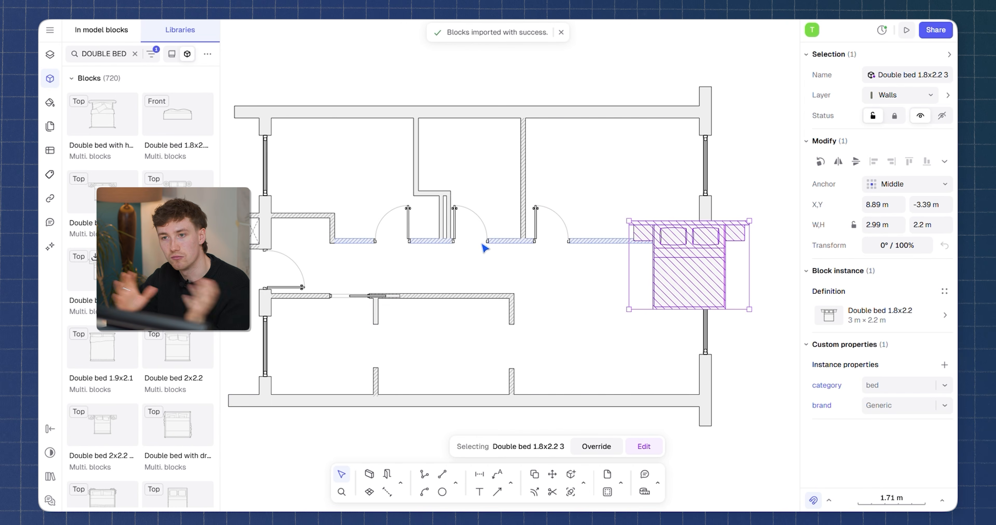
{"action": "left_click_drag", "start_coordinate": [661, 238], "coordinate": [610, 145]}
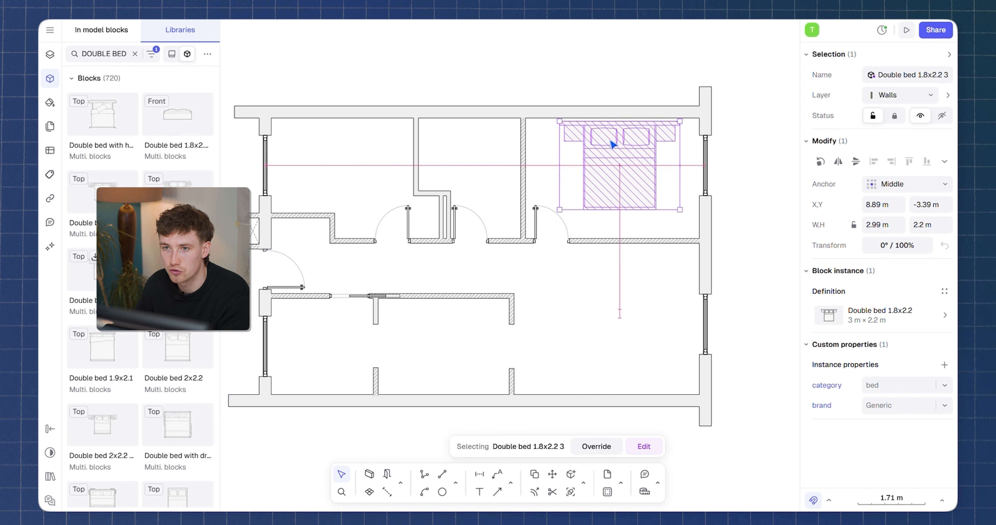
Swap the bed block to its side view variant and then its front view variant.
{"action": "scroll", "coordinate": [618, 142], "scroll_direction": "up", "scroll_amount": 3}
{"action": "left_click", "coordinate": [835, 311]}
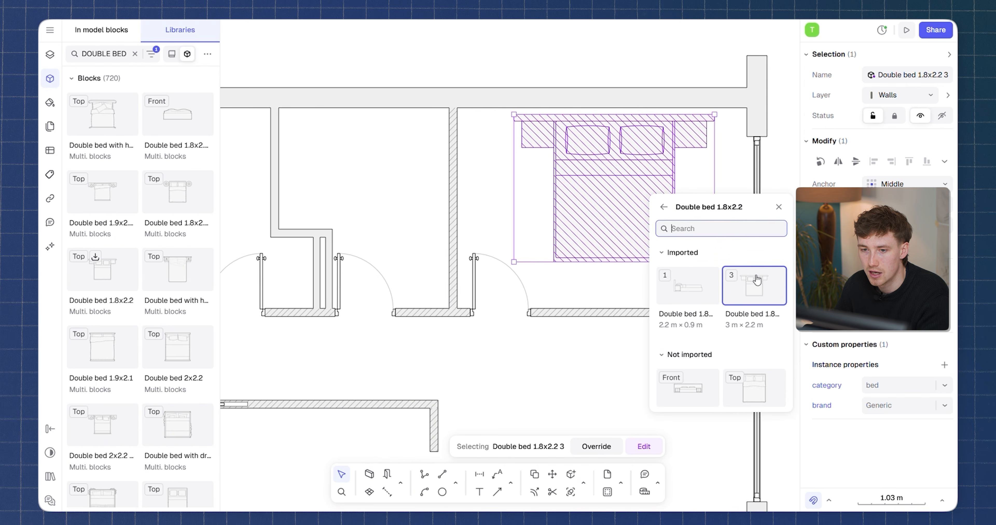
{"action": "left_click", "coordinate": [694, 292]}
{"action": "scroll", "coordinate": [634, 207], "scroll_direction": "up", "scroll_amount": 5}
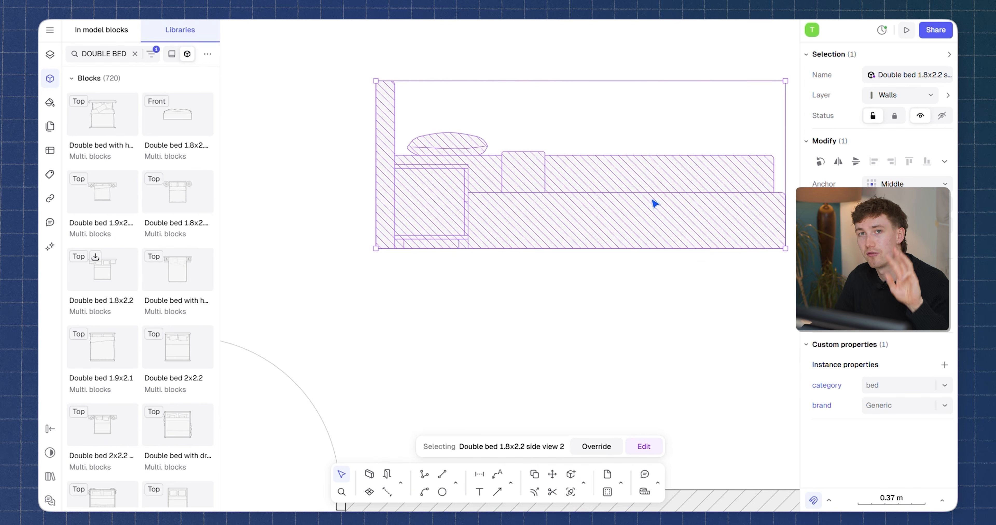
{"action": "scroll", "coordinate": [620, 200], "scroll_direction": "down", "scroll_amount": 3}
{"action": "middle_click_drag", "start_coordinate": [606, 205], "coordinate": [548, 241]}
{"action": "left_click", "coordinate": [835, 311]}
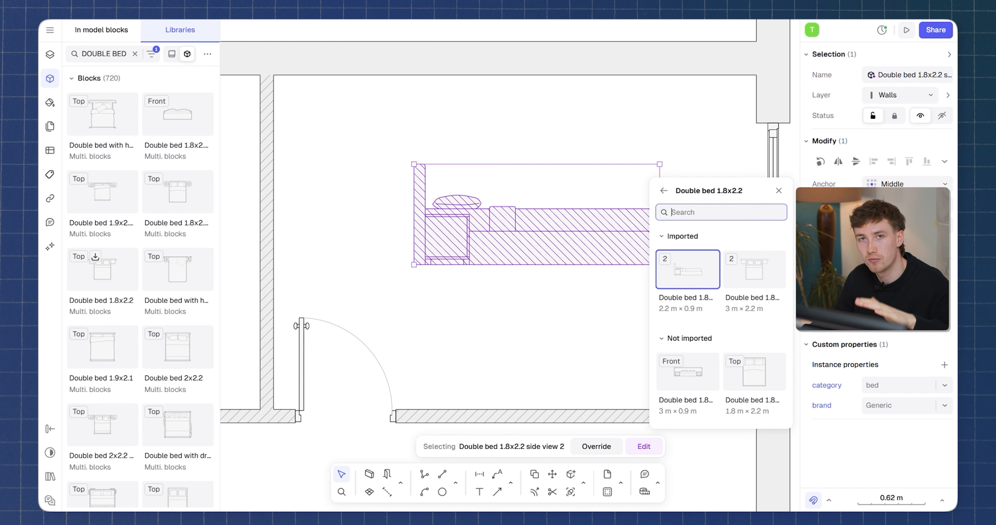
{"action": "left_click", "coordinate": [692, 378]}
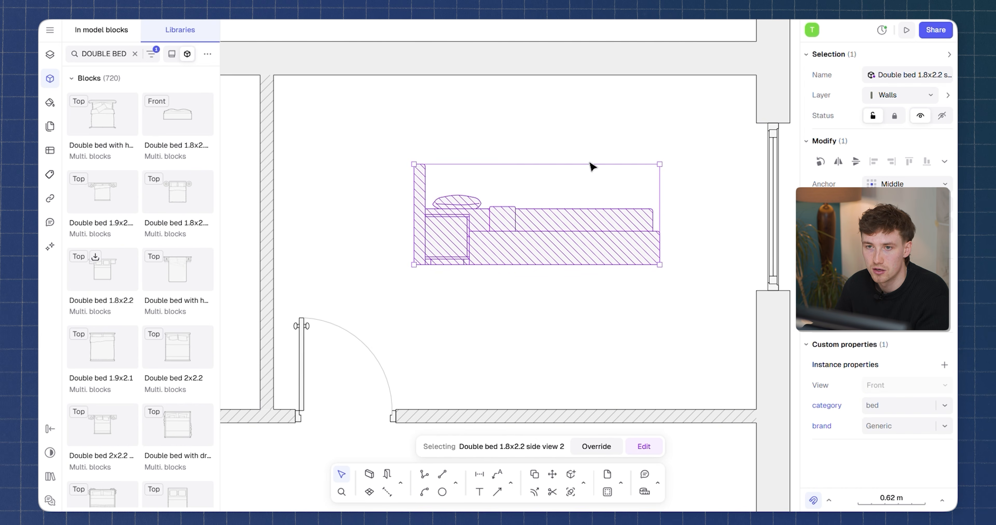
{"action": "left_click", "coordinate": [598, 342]}
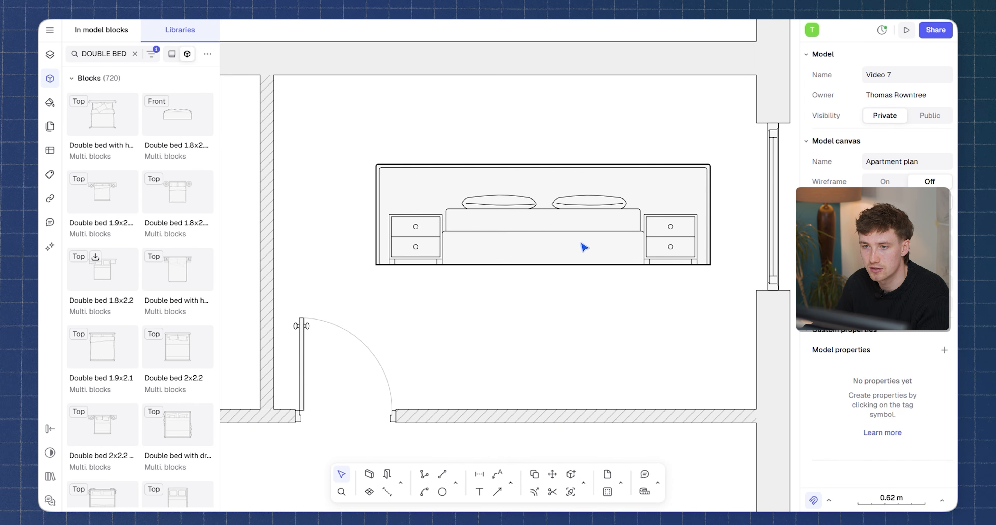
Switch the bed back to its top view variant and shift it within the bedroom.
{"action": "left_click", "coordinate": [584, 248]}
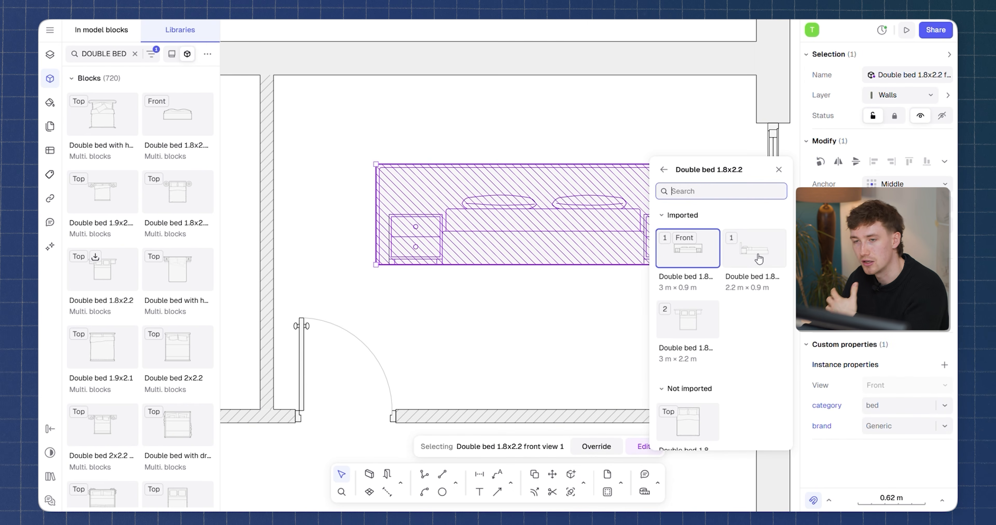
{"action": "left_click", "coordinate": [692, 315]}
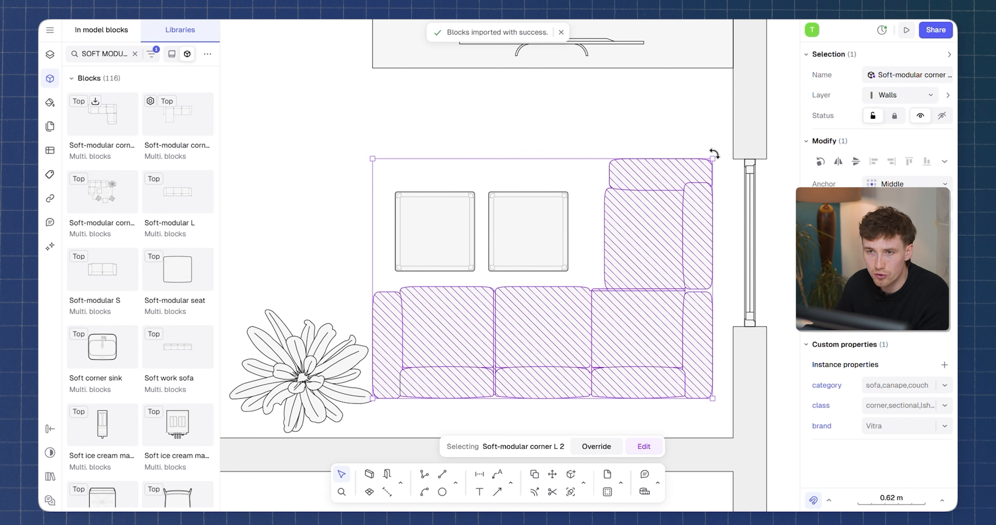
{"action": "left_click_drag", "start_coordinate": [711, 150], "coordinate": [680, 220]}
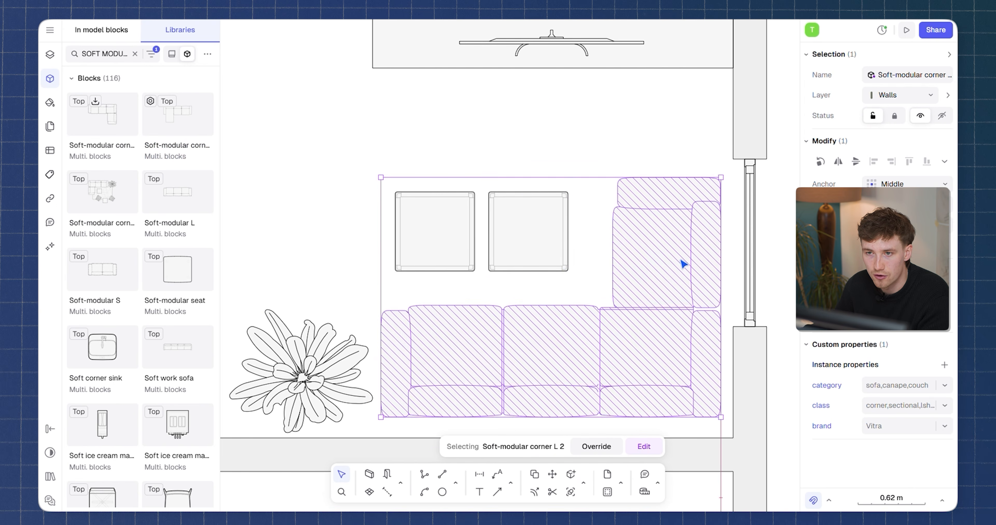
Rearrange the modular corner sofa pieces in the living room.
{"action": "left_click_drag", "start_coordinate": [680, 260], "coordinate": [679, 262]}
{"action": "left_click", "coordinate": [643, 146]}
{"action": "middle_click_drag", "start_coordinate": [612, 253], "coordinate": [595, 165]}
{"action": "middle_click_drag", "start_coordinate": [559, 211], "coordinate": [602, 271]}
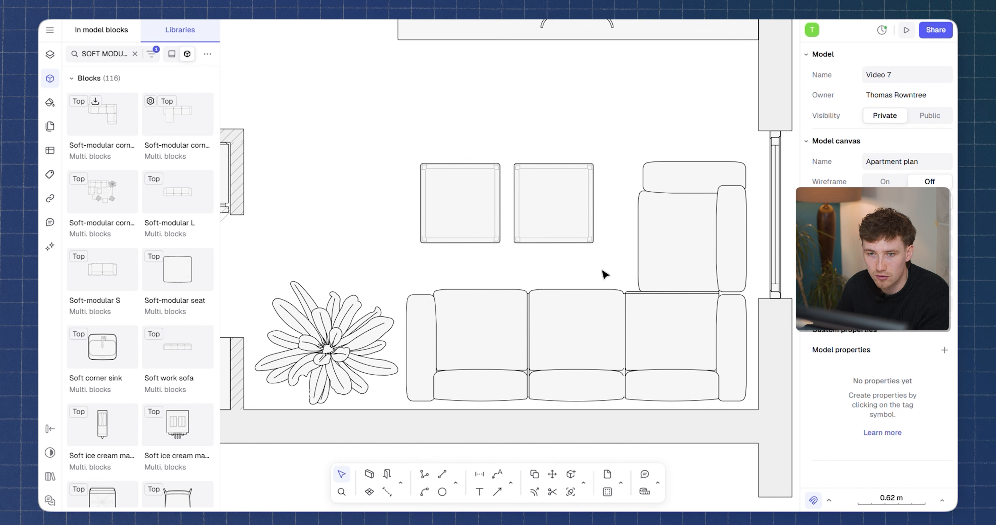
Search the libraries for car and place the Carpet abstract 2 block under the living room sofa.
{"action": "left_click", "coordinate": [135, 54]}
{"action": "type", "text": "car"}
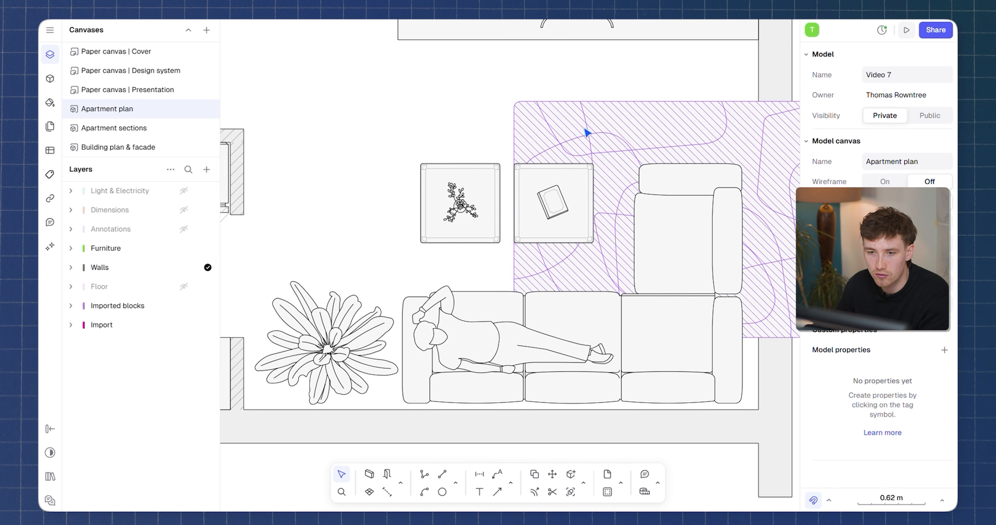
{"action": "left_click", "coordinate": [502, 138]}
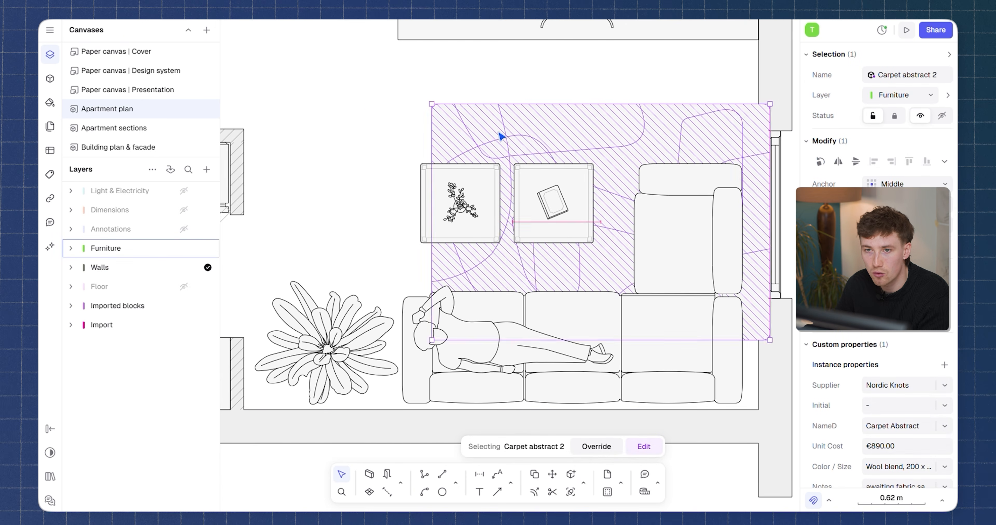
{"action": "left_click", "coordinate": [449, 77]}
{"action": "scroll", "coordinate": [460, 207], "scroll_direction": "down", "scroll_amount": 5}
{"action": "middle_click_drag", "start_coordinate": [500, 222], "coordinate": [472, 164]}
Select the Lagan stove and reposition it along the kitchen counter.
{"action": "left_click", "coordinate": [50, 55]}
{"action": "scroll", "coordinate": [614, 248], "scroll_direction": "up", "scroll_amount": 8}
{"action": "scroll", "coordinate": [479, 165], "scroll_direction": "down", "scroll_amount": 8}
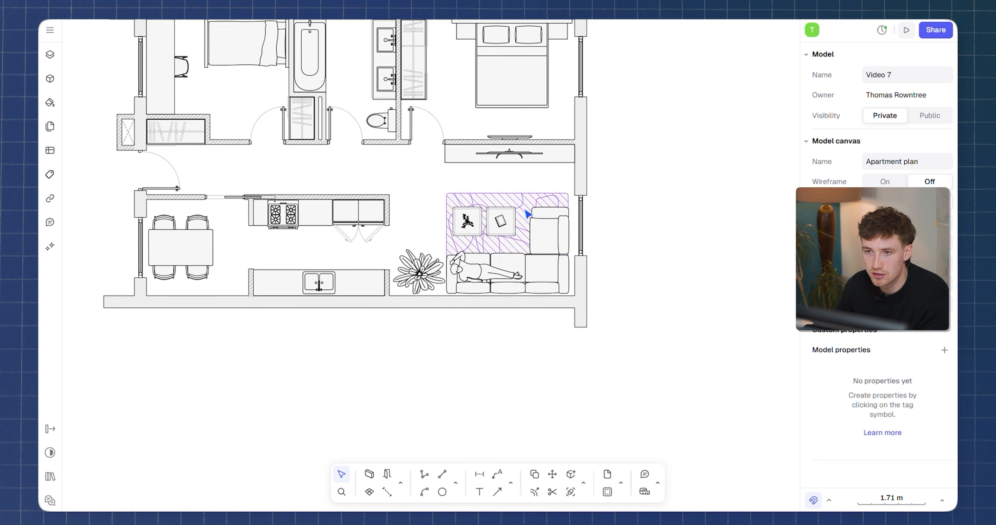
{"action": "scroll", "coordinate": [510, 240], "scroll_direction": "up", "scroll_amount": 5}
{"action": "scroll", "coordinate": [456, 344], "scroll_direction": "down", "scroll_amount": 5}
{"action": "middle_click_drag", "start_coordinate": [439, 322], "coordinate": [588, 304]}
{"action": "scroll", "coordinate": [430, 271], "scroll_direction": "up", "scroll_amount": 8}
{"action": "left_click", "coordinate": [323, 231]}
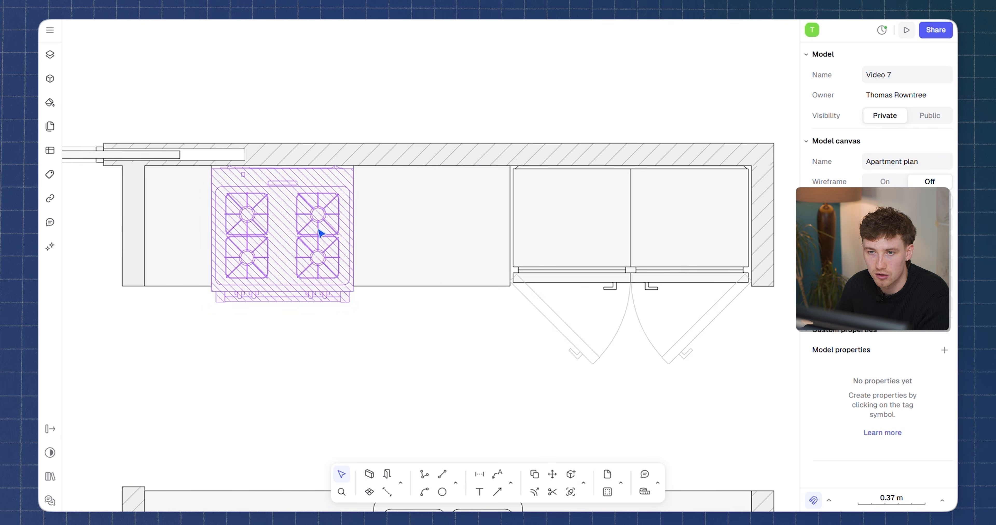
{"action": "middle_click_drag", "start_coordinate": [366, 244], "coordinate": [485, 227]}
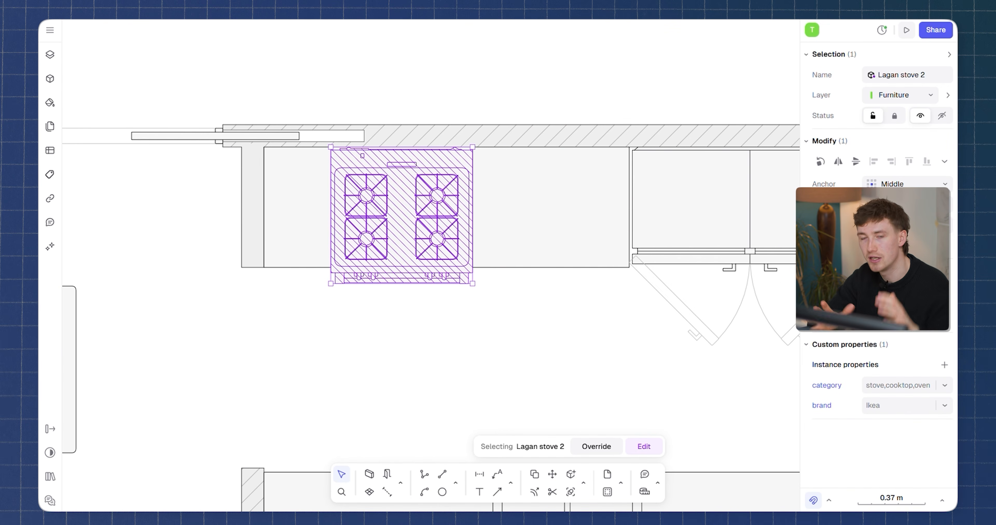
{"action": "left_click", "coordinate": [907, 294]}
{"action": "left_click", "coordinate": [463, 343]}
{"action": "left_click", "coordinate": [463, 342]}
{"action": "scroll", "coordinate": [462, 341], "scroll_direction": "down", "scroll_amount": 5}
{"action": "middle_click_drag", "start_coordinate": [458, 306], "coordinate": [462, 250]}
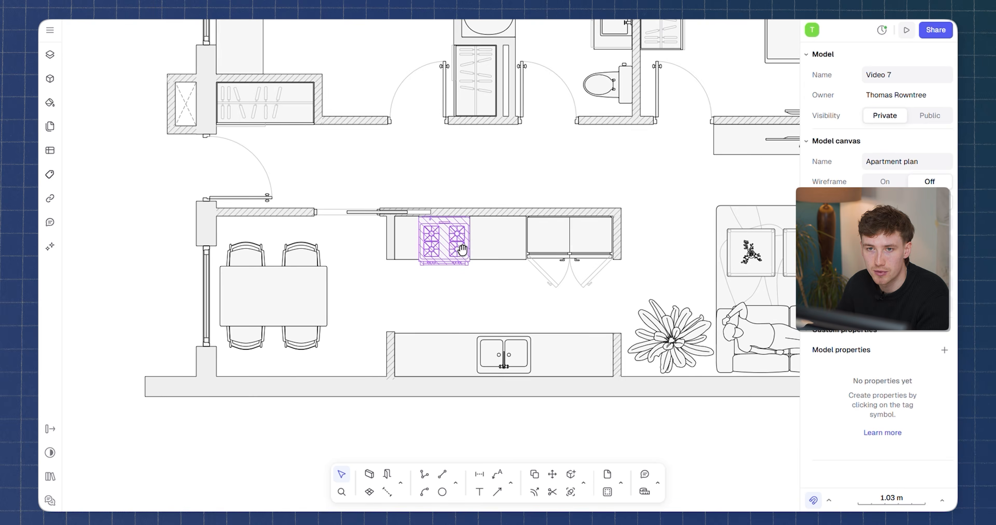
Select the double-sink vanity in the bathroom and nudge it into place against the wall.
{"action": "scroll", "coordinate": [463, 250], "scroll_direction": "down", "scroll_amount": 5}
{"action": "scroll", "coordinate": [529, 247], "scroll_direction": "up", "scroll_amount": 3}
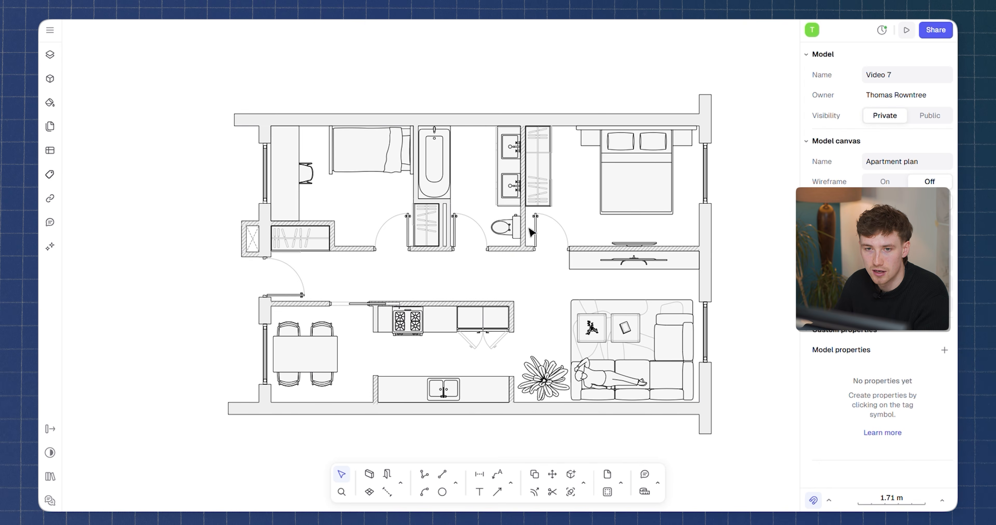
{"action": "scroll", "coordinate": [506, 223], "scroll_direction": "up", "scroll_amount": 5}
{"action": "left_click", "coordinate": [508, 239]}
{"action": "left_click", "coordinate": [450, 221]}
{"action": "middle_click_drag", "start_coordinate": [450, 220], "coordinate": [484, 296]}
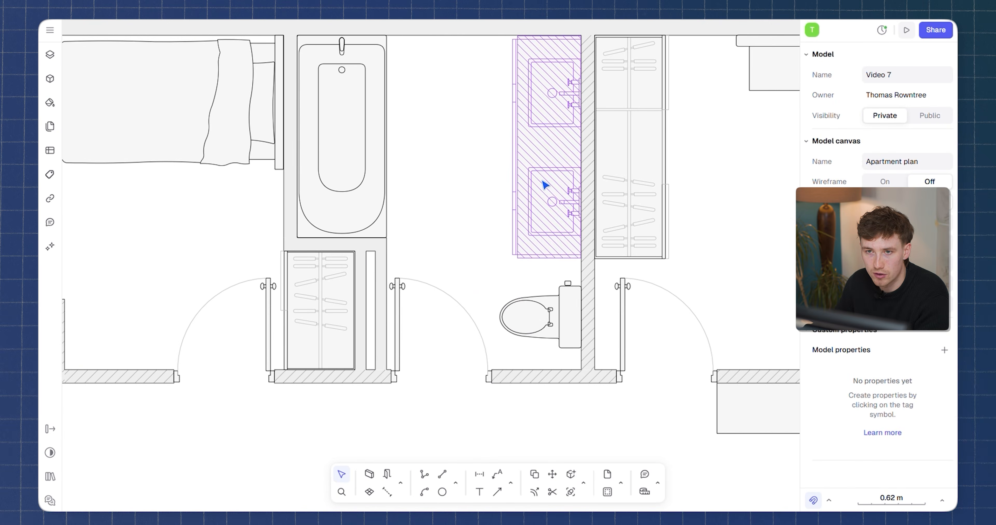
{"action": "scroll", "coordinate": [477, 170], "scroll_direction": "down", "scroll_amount": 3}
{"action": "scroll", "coordinate": [538, 152], "scroll_direction": "down", "scroll_amount": 3}
{"action": "middle_click_drag", "start_coordinate": [538, 151], "coordinate": [540, 128]}
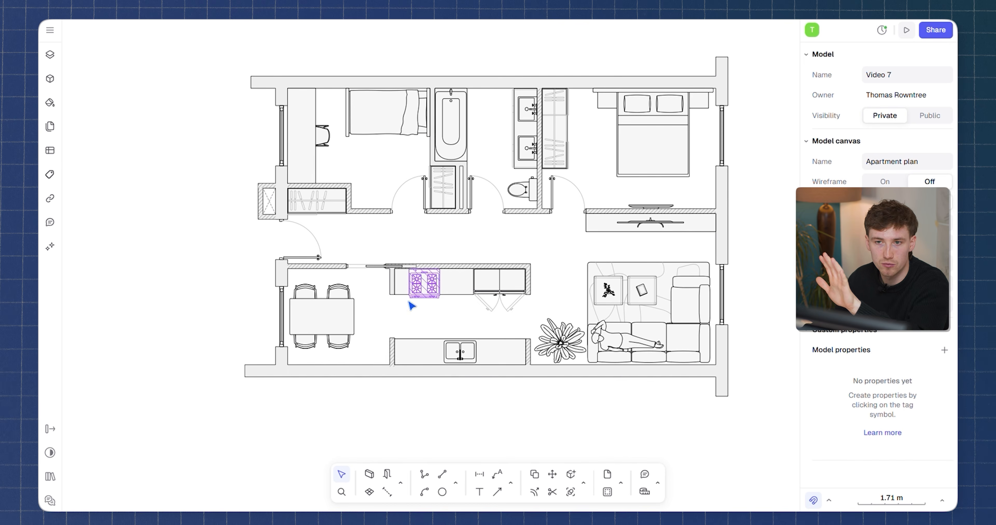
Shift the stove slightly along the kitchen counter.
{"action": "scroll", "coordinate": [342, 316], "scroll_direction": "up", "scroll_amount": 3}
{"action": "middle_click_drag", "start_coordinate": [342, 316], "coordinate": [423, 281]}
{"action": "middle_click_drag", "start_coordinate": [614, 217], "coordinate": [388, 306]}
{"action": "left_click", "coordinate": [647, 331]}
Select the freestanding TV in the upper-right bedroom and adjust its placement against the wall.
{"action": "left_click", "coordinate": [692, 218]}
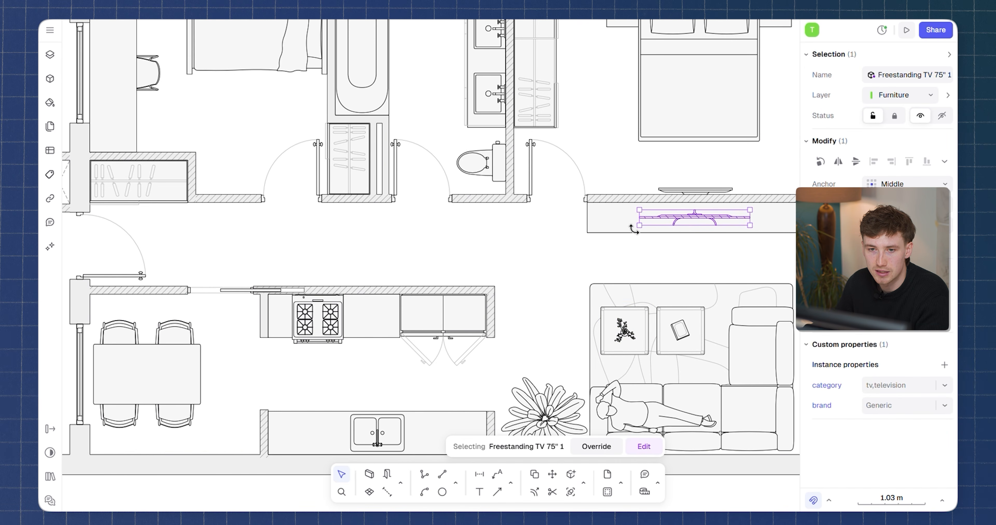
{"action": "scroll", "coordinate": [657, 208], "scroll_direction": "down", "scroll_amount": 5}
{"action": "scroll", "coordinate": [651, 188], "scroll_direction": "up", "scroll_amount": 2}
{"action": "left_click", "coordinate": [651, 188]}
{"action": "left_click", "coordinate": [555, 183]}
{"action": "middle_click_drag", "start_coordinate": [597, 226], "coordinate": [575, 193]}
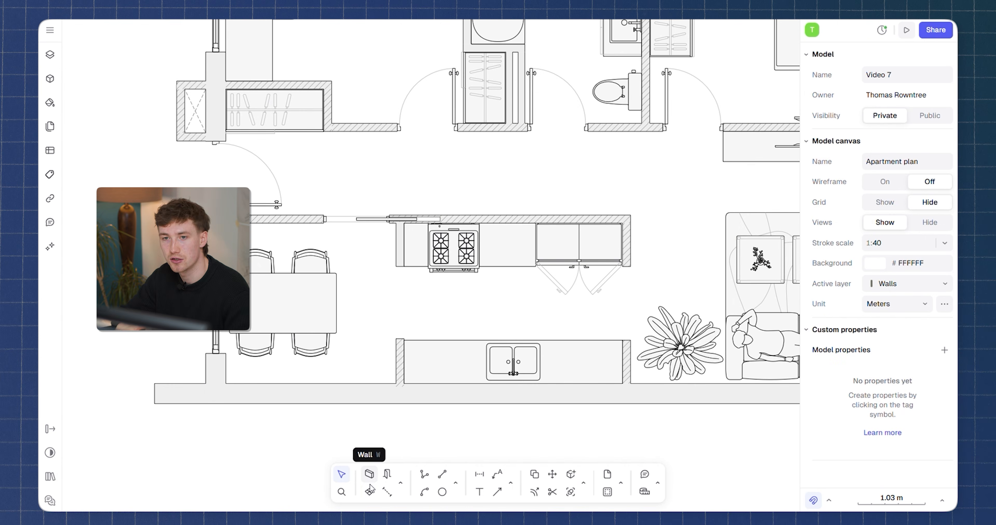
Create a zone inside the bathroom with the zone tool.
{"action": "left_click", "coordinate": [369, 492]}
{"action": "scroll", "coordinate": [387, 319], "scroll_direction": "up", "scroll_amount": 5}
{"action": "scroll", "coordinate": [387, 320], "scroll_direction": "right", "scroll_amount": 5}
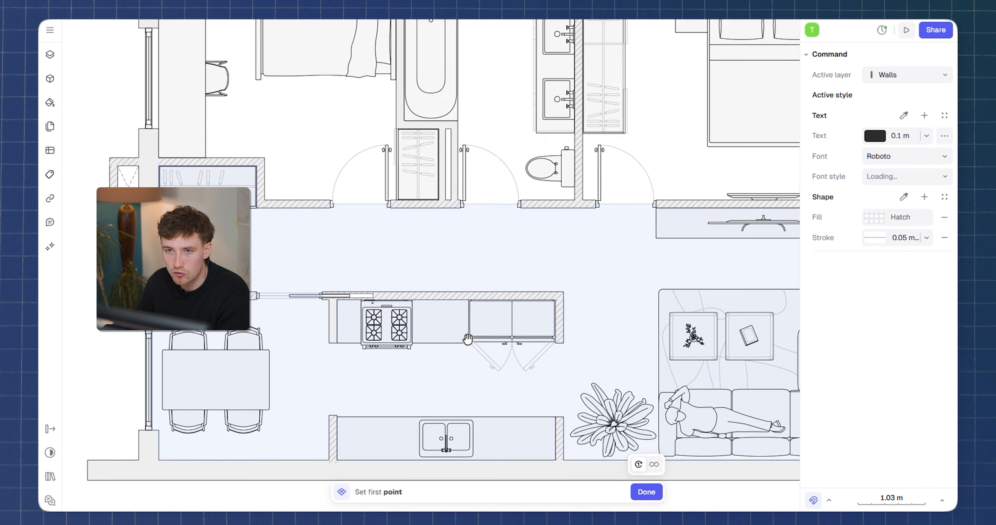
{"action": "left_click", "coordinate": [497, 120]}
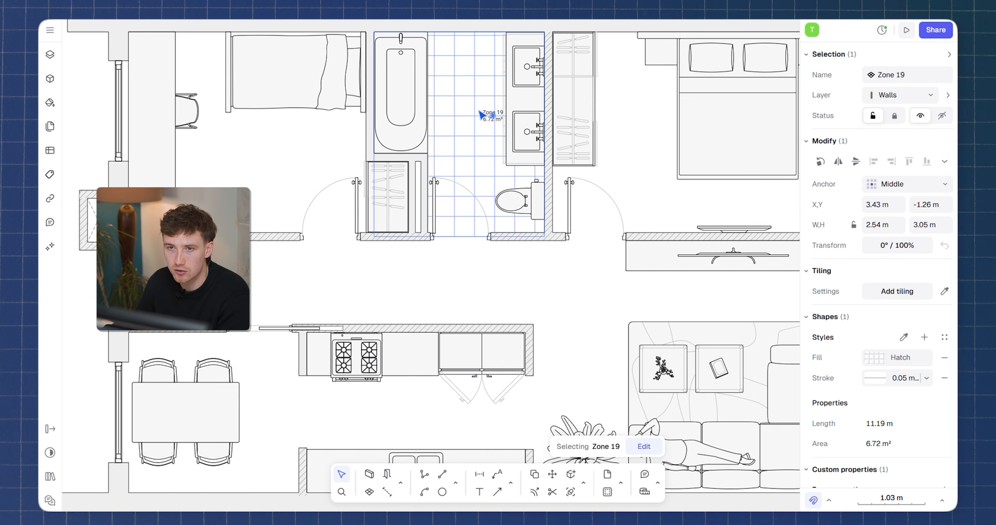
Move the Bathroom zone's name and area label to the centre of the room.
{"action": "scroll", "coordinate": [481, 114], "scroll_direction": "up", "scroll_amount": 3, "text": "ctrl"}
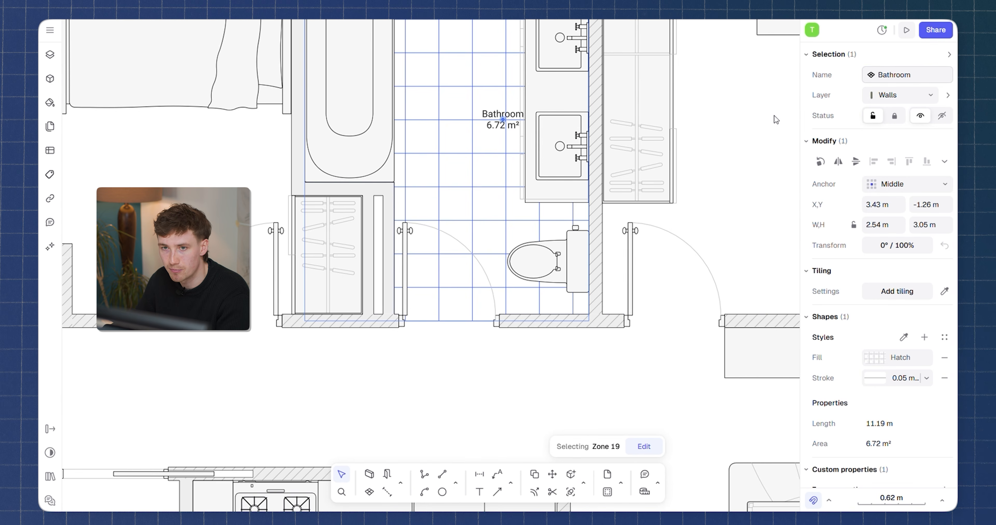
{"action": "left_click_drag", "start_coordinate": [502, 120], "coordinate": [486, 123]}
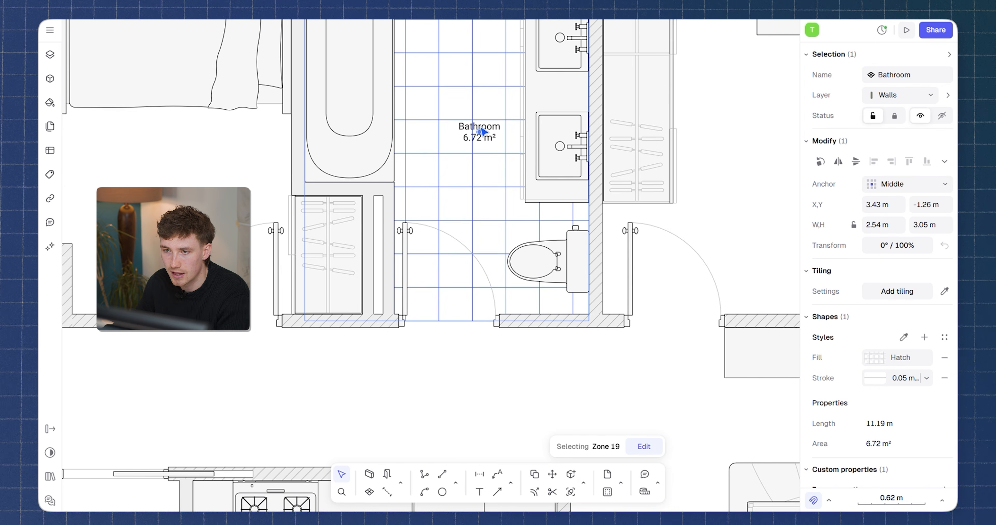
{"action": "scroll", "coordinate": [476, 134], "scroll_direction": "up", "scroll_amount": 2}
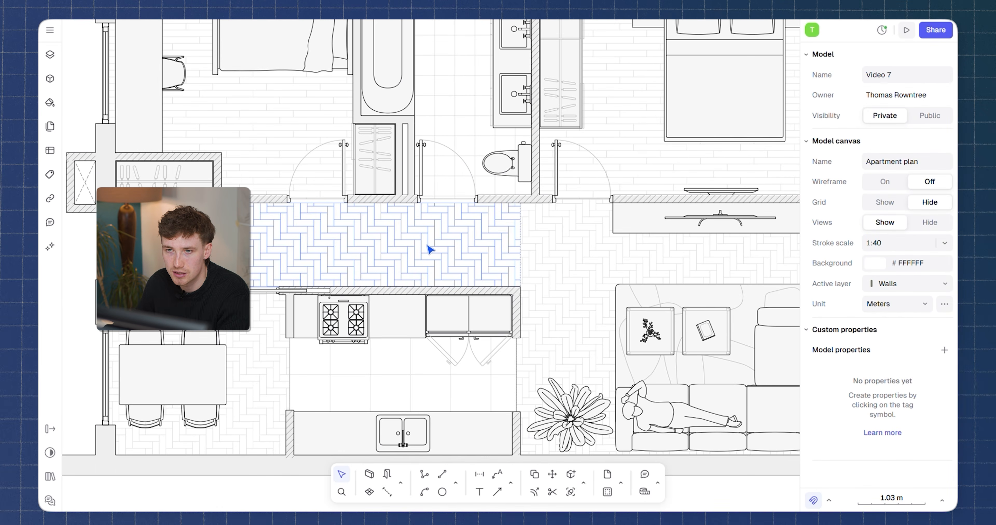
Inspect the hatch fill settings of the corridor and living room floor zones.
{"action": "left_click", "coordinate": [430, 249]}
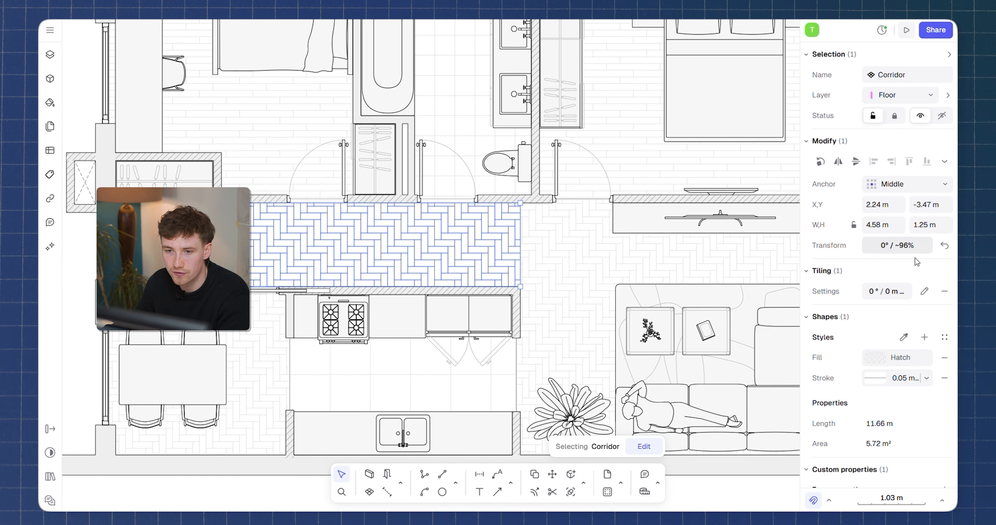
{"action": "left_click", "coordinate": [871, 360]}
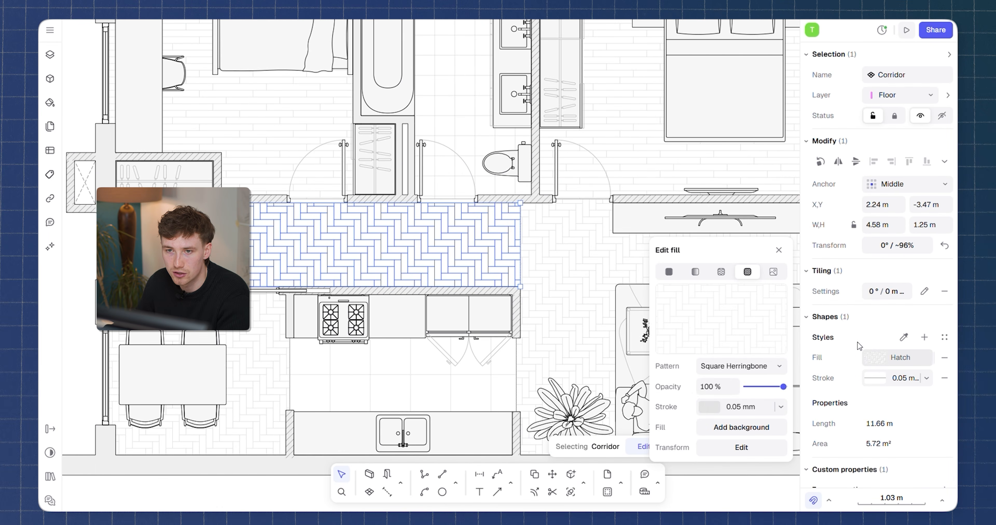
{"action": "left_click", "coordinate": [710, 409]}
{"action": "left_click", "coordinate": [664, 291]}
{"action": "left_click", "coordinate": [552, 265]}
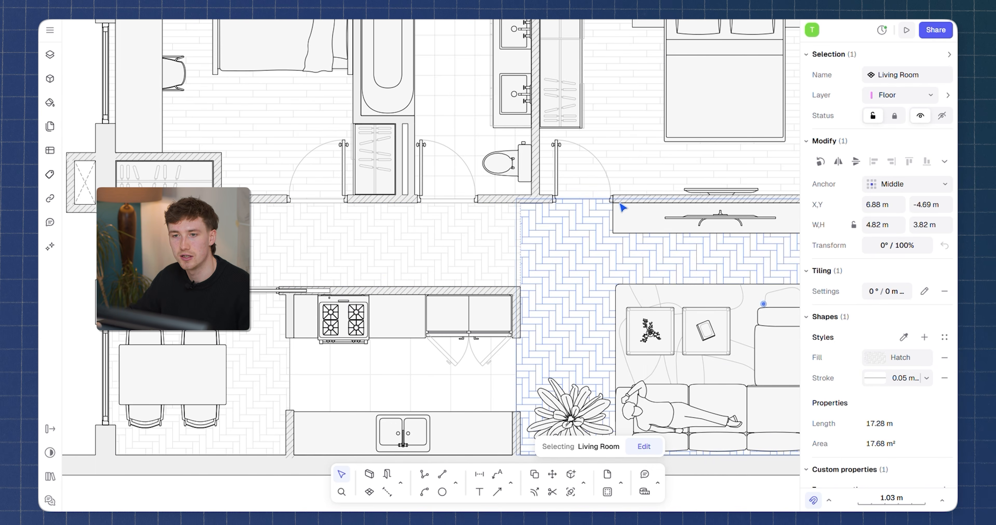
{"action": "key", "text": "Escape"}
{"action": "scroll", "coordinate": [531, 186], "scroll_direction": "down", "scroll_amount": 4}
{"action": "middle_click_drag", "start_coordinate": [529, 184], "coordinate": [497, 218]}
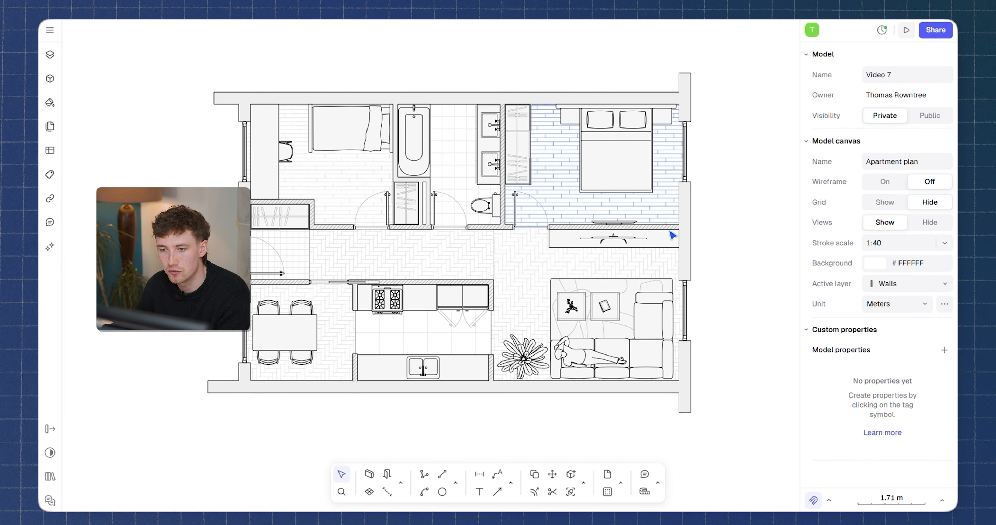
Search the libraries for PARAMETRIC and place the Meeting table basic block beside the plan.
{"action": "middle_click_drag", "start_coordinate": [701, 315], "coordinate": [709, 316]}
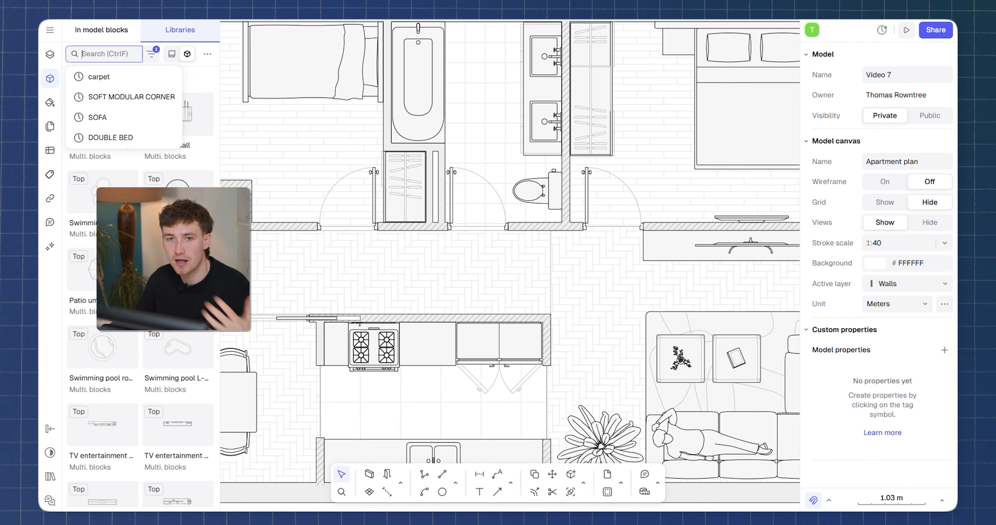
{"action": "type", "text": "PARAMETRIC"}
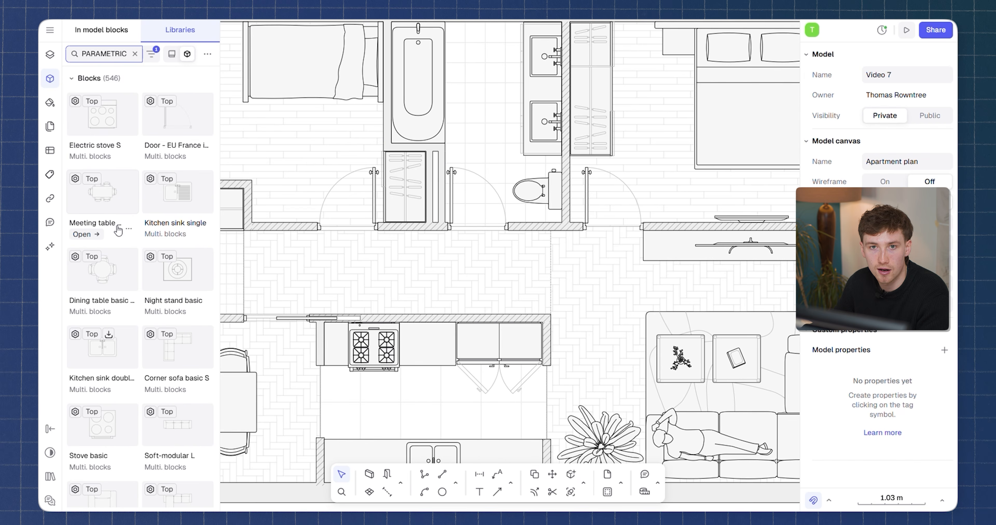
{"action": "scroll", "coordinate": [143, 290], "scroll_direction": "down", "scroll_amount": 4}
{"action": "scroll", "coordinate": [116, 185], "scroll_direction": "up", "scroll_amount": 4}
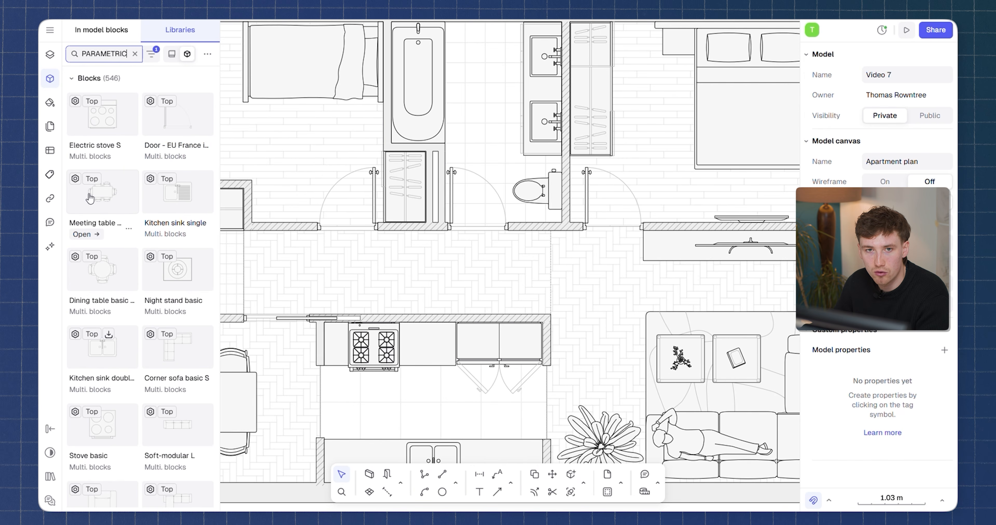
{"action": "scroll", "coordinate": [98, 202], "scroll_direction": "down", "scroll_amount": 2}
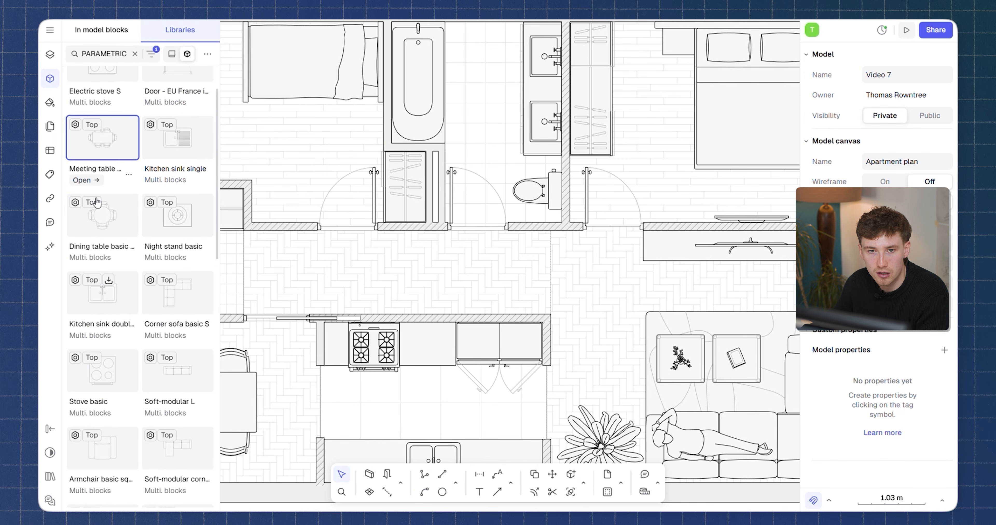
{"action": "left_click_drag", "start_coordinate": [100, 143], "coordinate": [541, 288]}
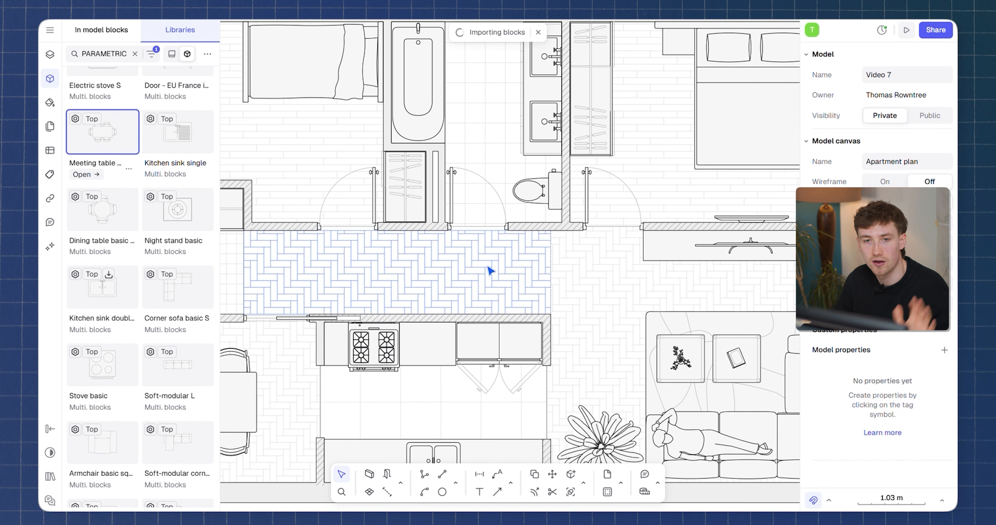
{"action": "left_click_drag", "start_coordinate": [489, 261], "coordinate": [713, 251]}
{"action": "scroll", "coordinate": [479, 251], "scroll_direction": "down", "scroll_amount": 3}
{"action": "middle_click_drag", "start_coordinate": [712, 249], "coordinate": [465, 252]}
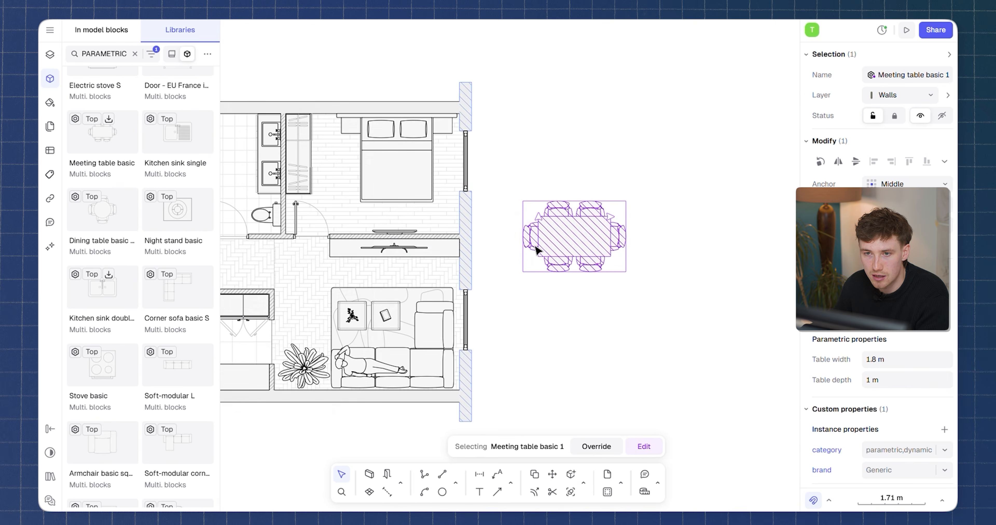
Stretch the meeting table's width to 3.4 m using its edge handle.
{"action": "scroll", "coordinate": [612, 228], "scroll_direction": "up", "scroll_amount": 5}
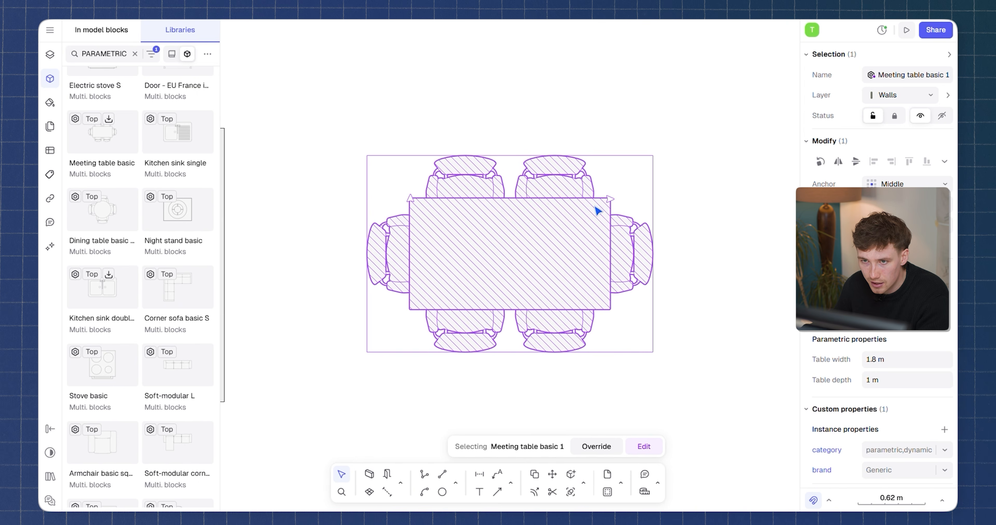
{"action": "left_click_drag", "start_coordinate": [609, 199], "coordinate": [762, 199]}
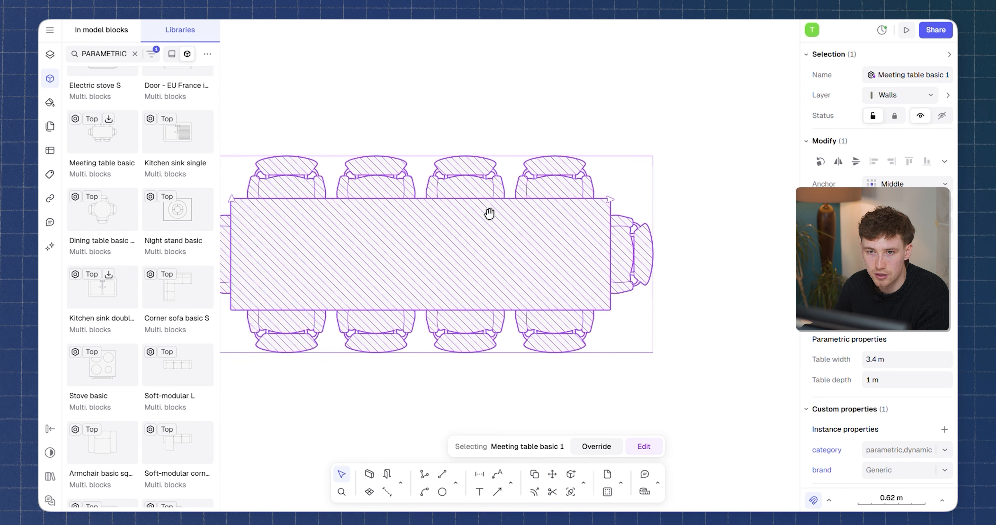
{"action": "left_click_drag", "start_coordinate": [611, 200], "coordinate": [759, 198]}
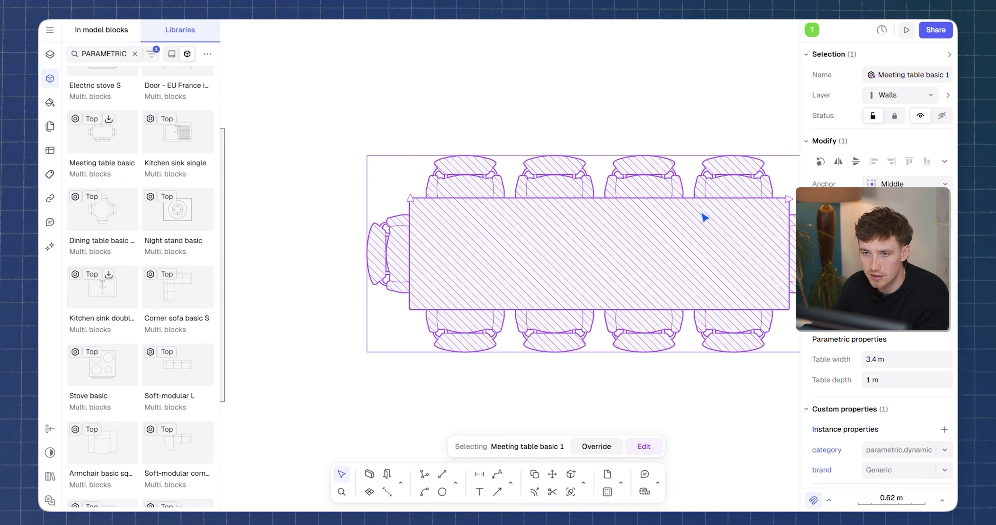
{"action": "scroll", "coordinate": [705, 218], "scroll_direction": "right", "scroll_amount": 5}
{"action": "left_click_drag", "start_coordinate": [616, 199], "coordinate": [507, 111]}
Insert the Corner sofa basic S block next to the plan and stretch its first arm.
{"action": "scroll", "coordinate": [678, 207], "scroll_direction": "left", "scroll_amount": 5}
{"action": "left_click_drag", "start_coordinate": [177, 288], "coordinate": [545, 178]}
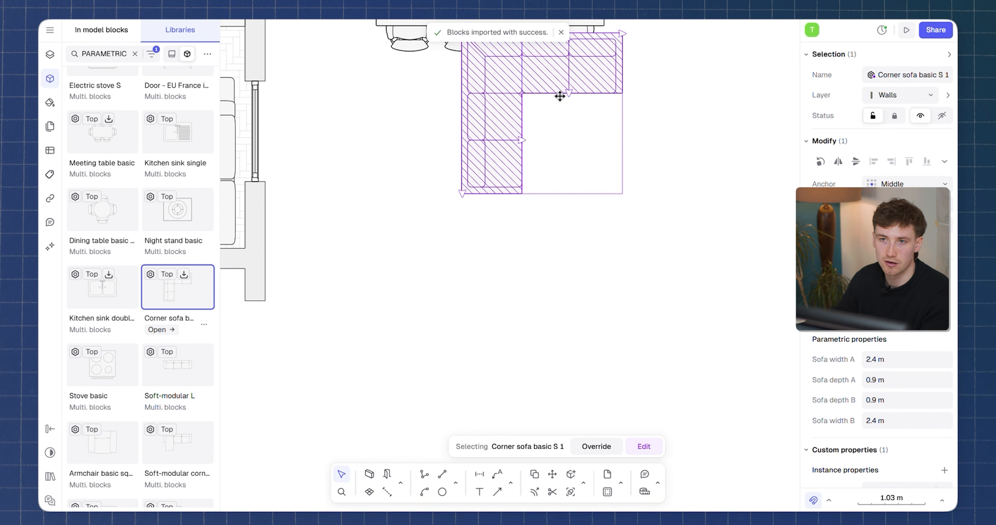
{"action": "left_click_drag", "start_coordinate": [603, 123], "coordinate": [628, 123]}
{"action": "left_click_drag", "start_coordinate": [561, 185], "coordinate": [561, 191]}
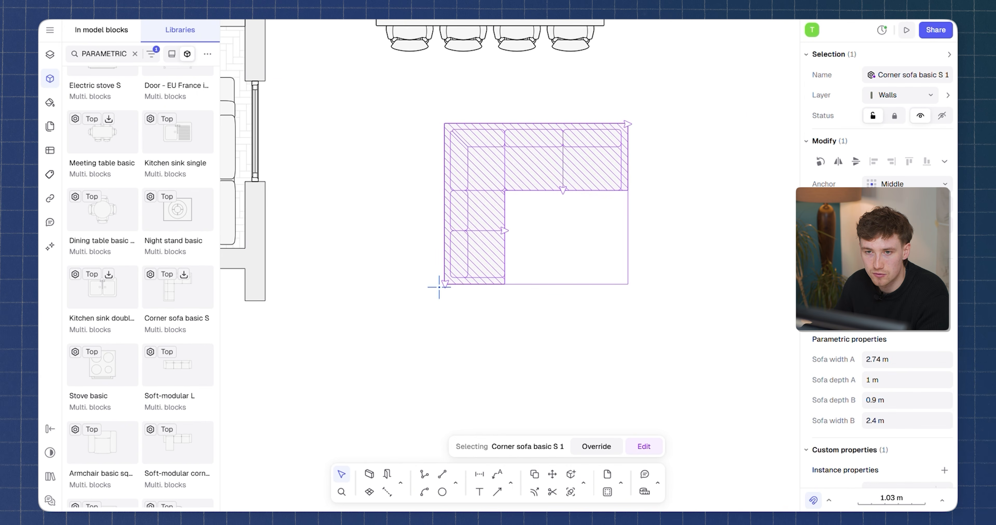
Resize the corner sofa's second arm to 1.24 m deep and 2.64 m wide with its handles.
{"action": "left_click_drag", "start_coordinate": [446, 327], "coordinate": [445, 300]}
{"action": "left_click_drag", "start_coordinate": [504, 239], "coordinate": [558, 231]}
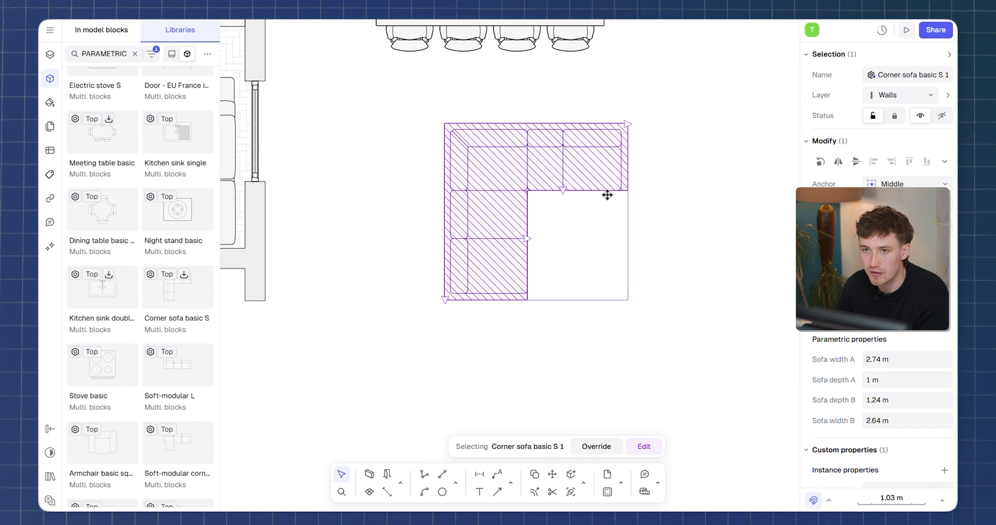
{"action": "scroll", "coordinate": [607, 195], "scroll_direction": "up", "scroll_amount": 3}
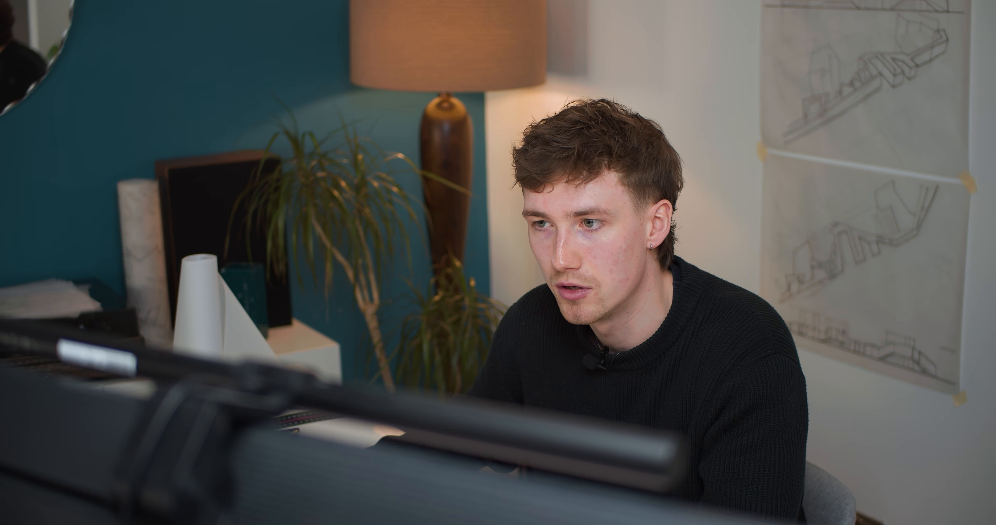
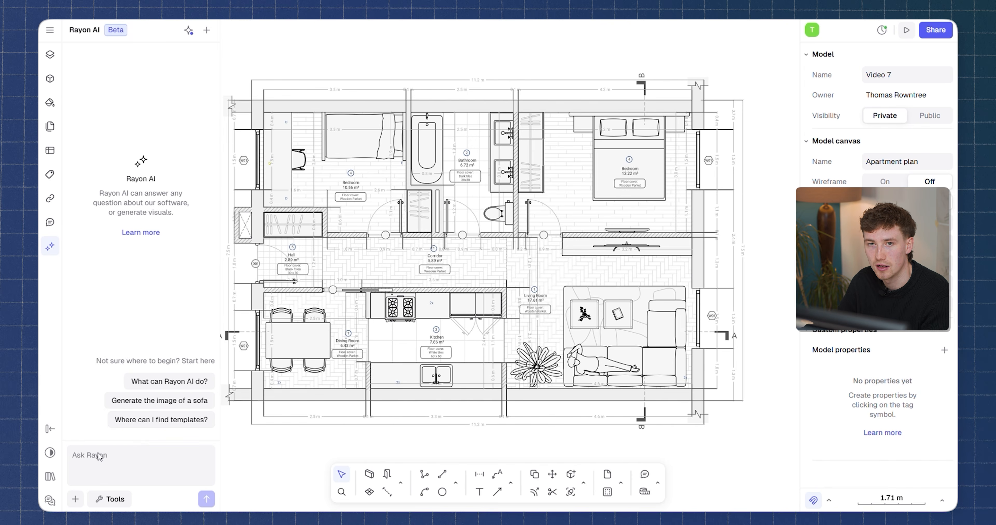
Capture a screenshot of the whole apartment plan and attach it to the Rayon AI chat.
{"action": "scroll", "coordinate": [453, 309], "scroll_direction": "down", "scroll_amount": 3}
{"action": "middle_click_drag", "start_coordinate": [453, 309], "coordinate": [488, 300]}
{"action": "scroll", "coordinate": [488, 299], "scroll_direction": "up", "scroll_amount": 3}
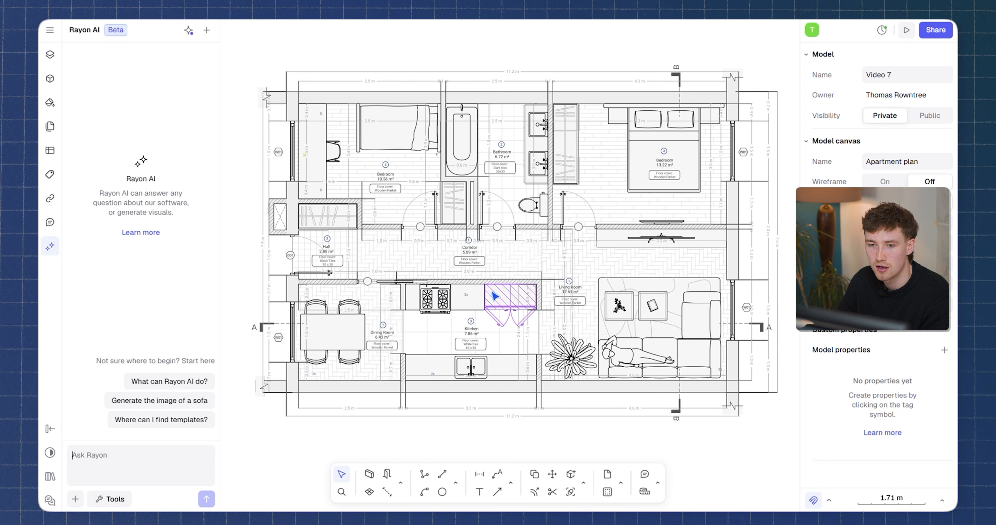
{"action": "left_click", "coordinate": [93, 474]}
{"action": "left_click", "coordinate": [75, 499]}
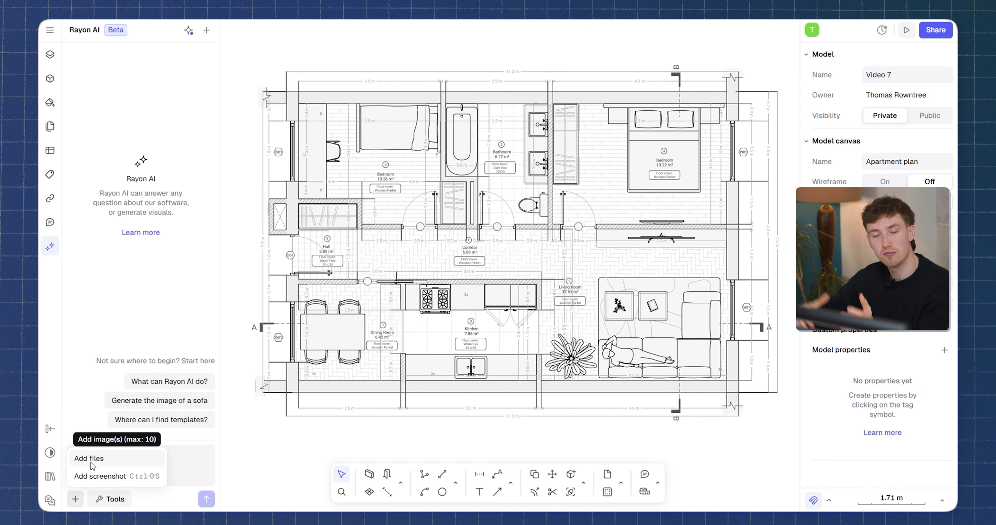
{"action": "left_click", "coordinate": [116, 477]}
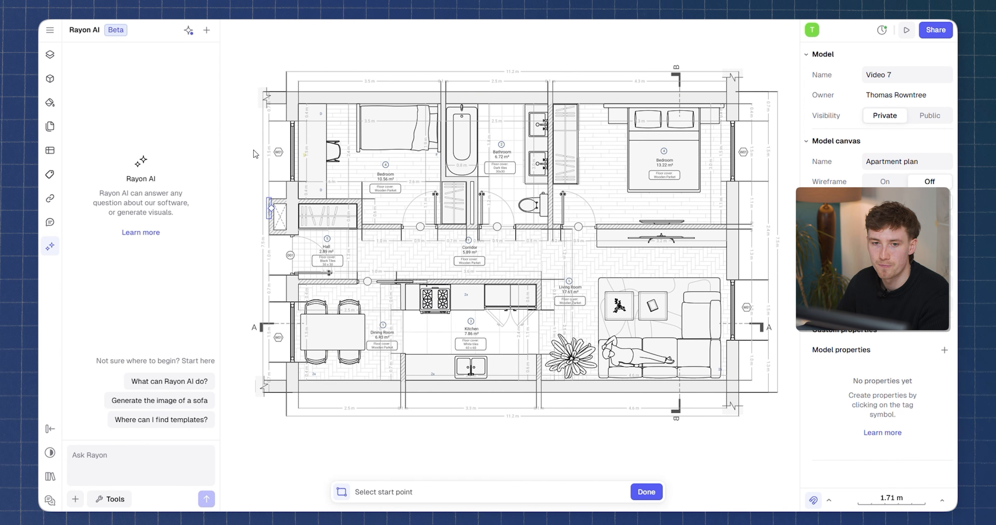
{"action": "left_click", "coordinate": [250, 55]}
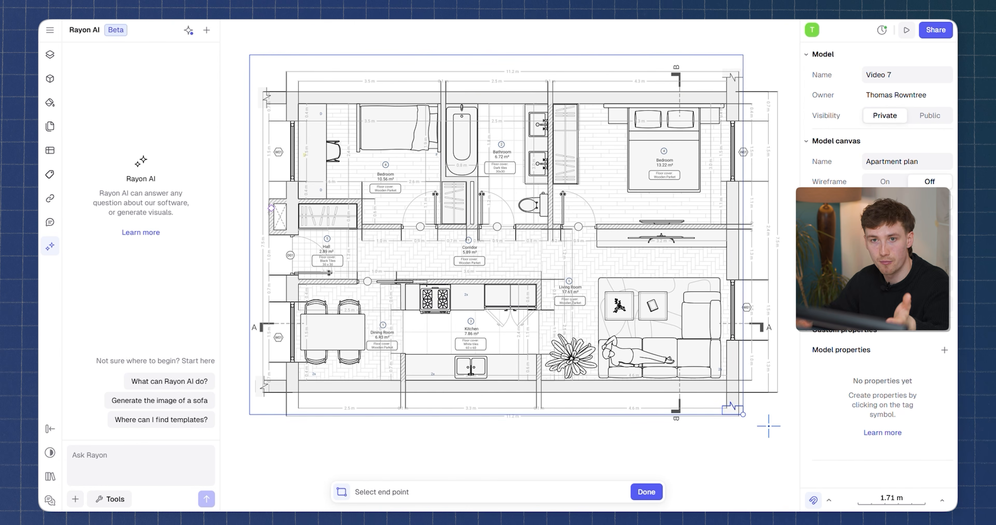
{"action": "left_click", "coordinate": [795, 432]}
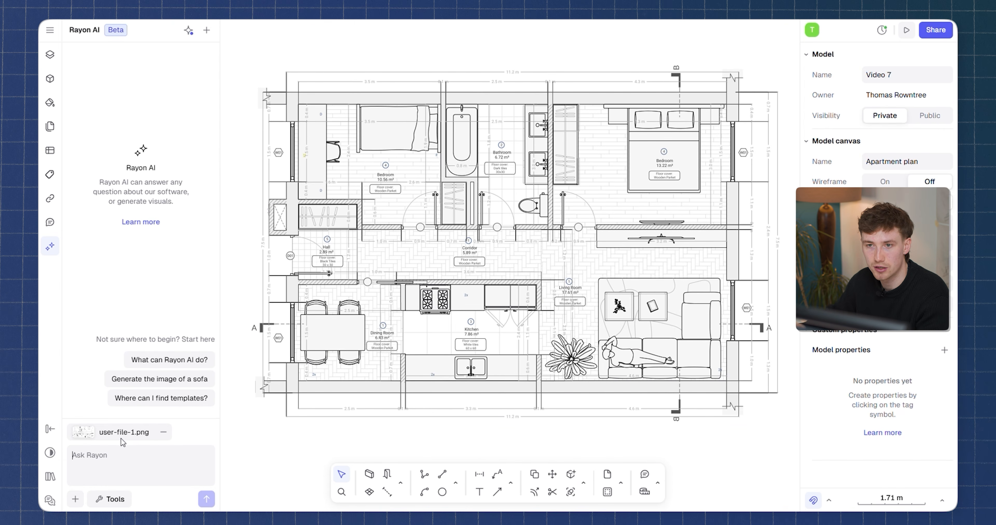
Run the Generate axonometry workflow on the attached plan screenshot.
{"action": "left_click", "coordinate": [113, 500]}
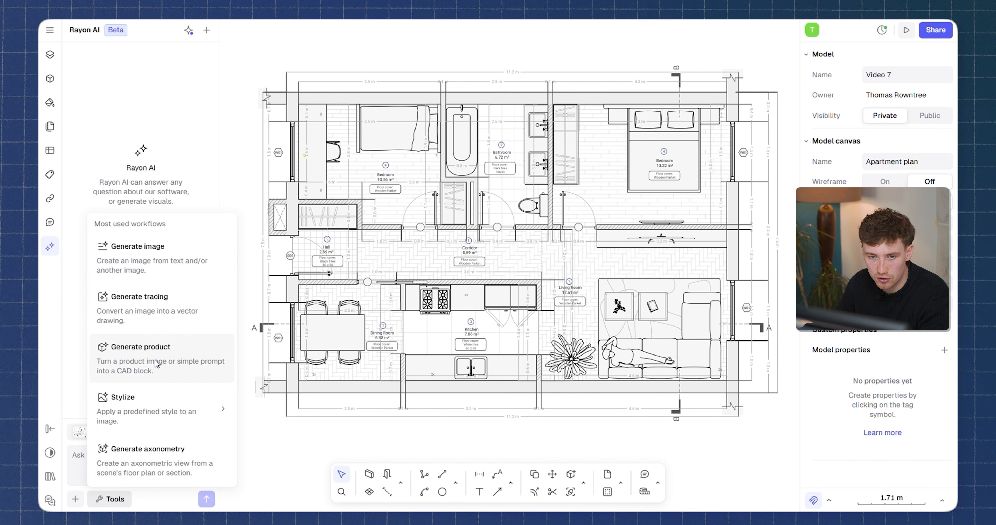
{"action": "mouse_move", "coordinate": [166, 401]}
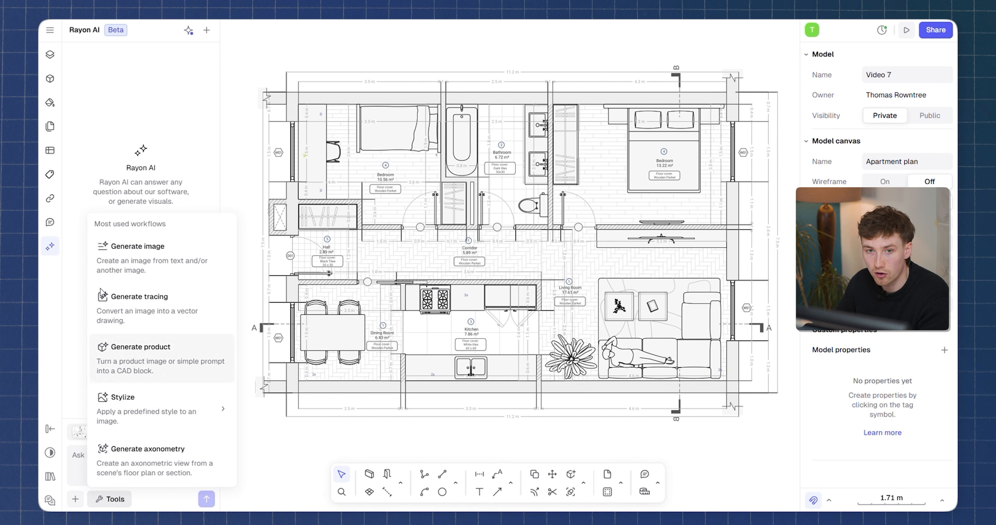
{"action": "left_click", "coordinate": [150, 469]}
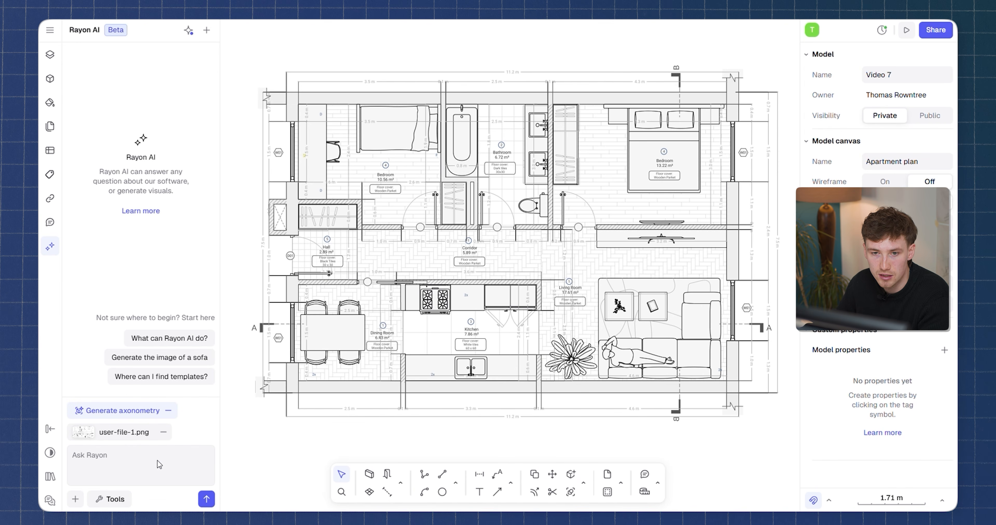
{"action": "left_click", "coordinate": [207, 498]}
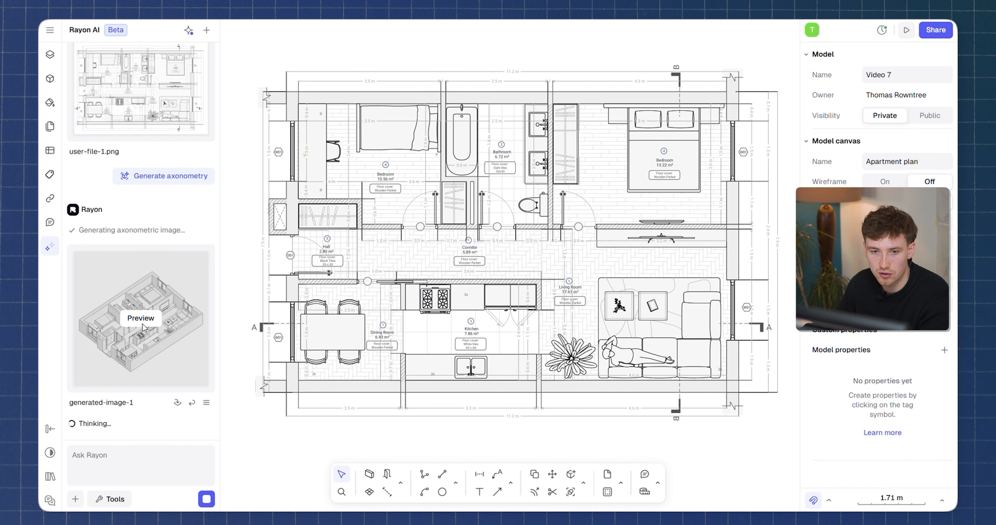
Insert the generated axonometric image into the canvas and move it beside the plan.
{"action": "left_click", "coordinate": [154, 317]}
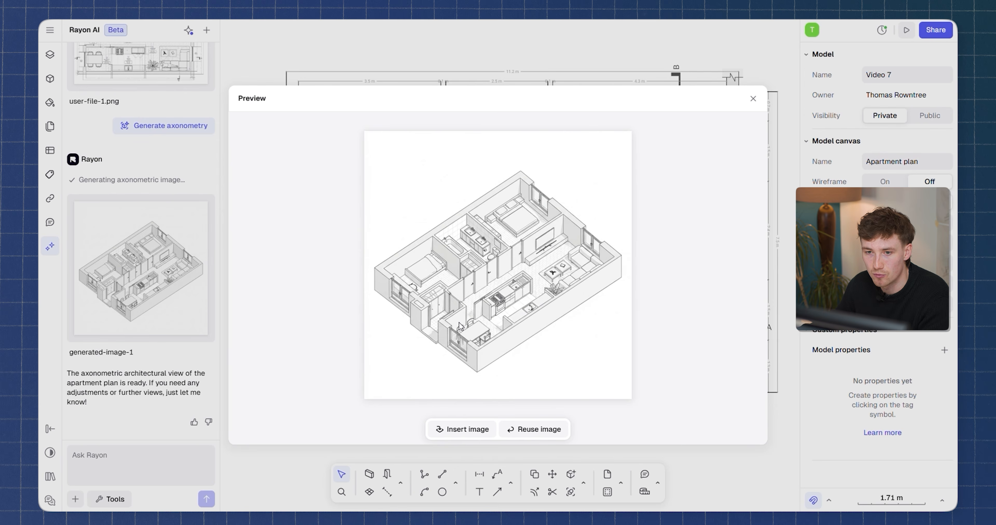
{"action": "left_click", "coordinate": [464, 429]}
{"action": "left_click", "coordinate": [456, 247]}
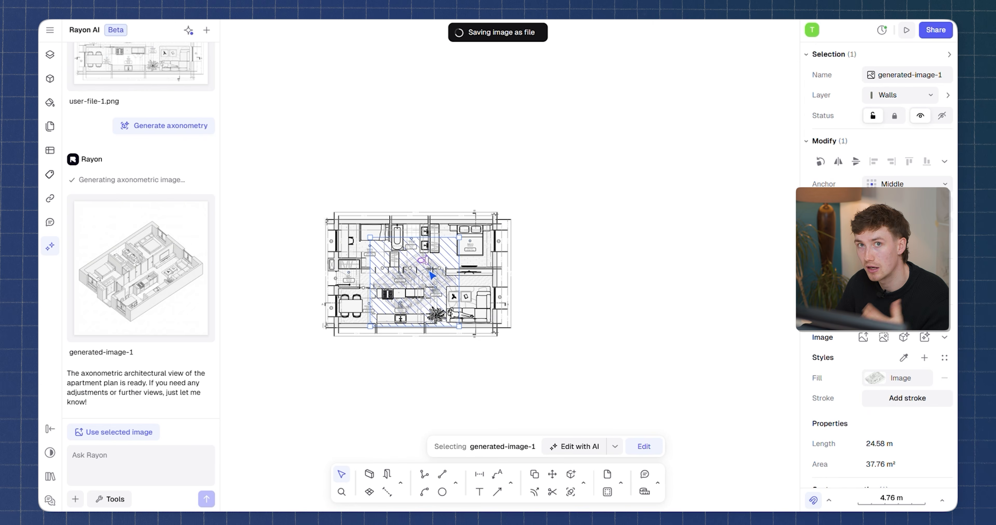
{"action": "left_click_drag", "start_coordinate": [432, 275], "coordinate": [590, 257]}
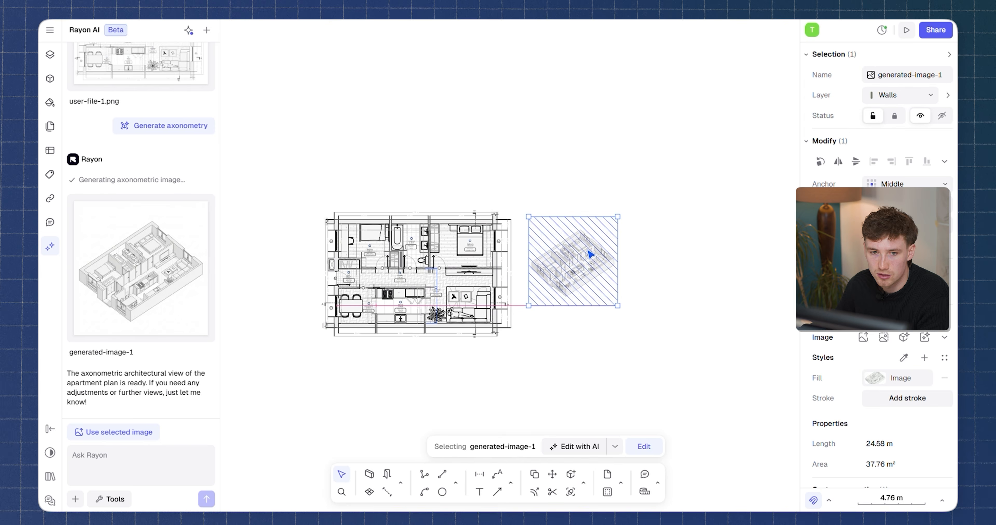
{"action": "left_click", "coordinate": [585, 187]}
Ask Rayon AI to make shadows stronger in the axonometric view.
{"action": "scroll", "coordinate": [589, 258], "scroll_direction": "up", "scroll_amount": 5}
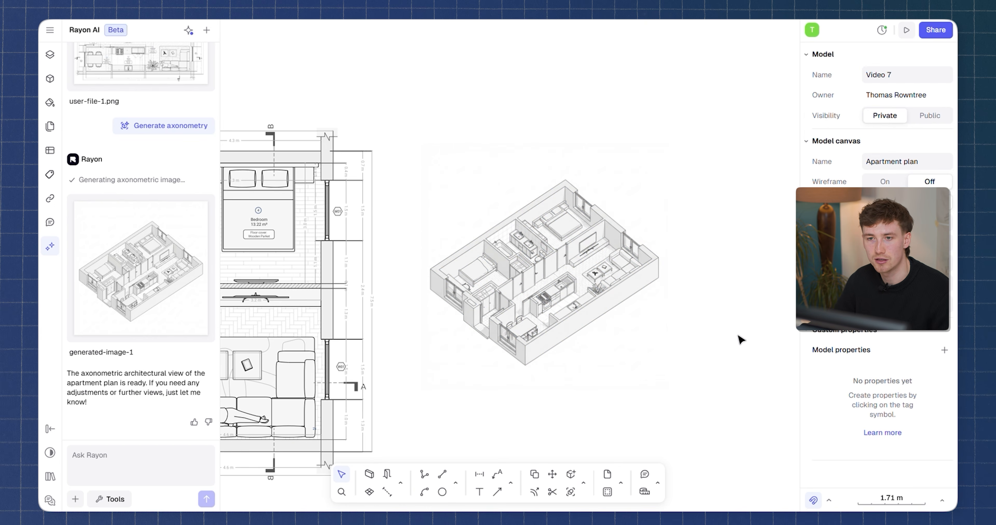
{"action": "scroll", "coordinate": [656, 320], "scroll_direction": "up", "scroll_amount": 3}
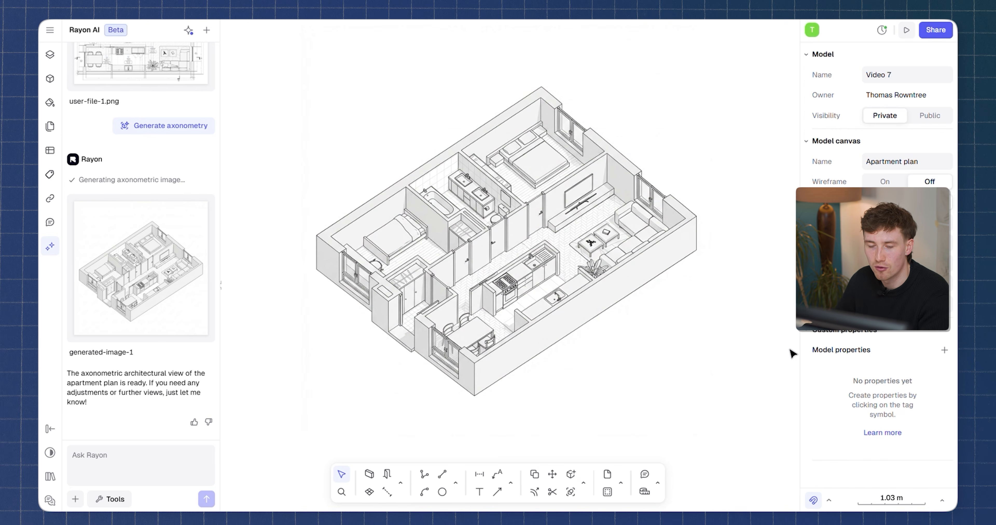
{"action": "scroll", "coordinate": [791, 354], "scroll_direction": "down", "scroll_amount": 3}
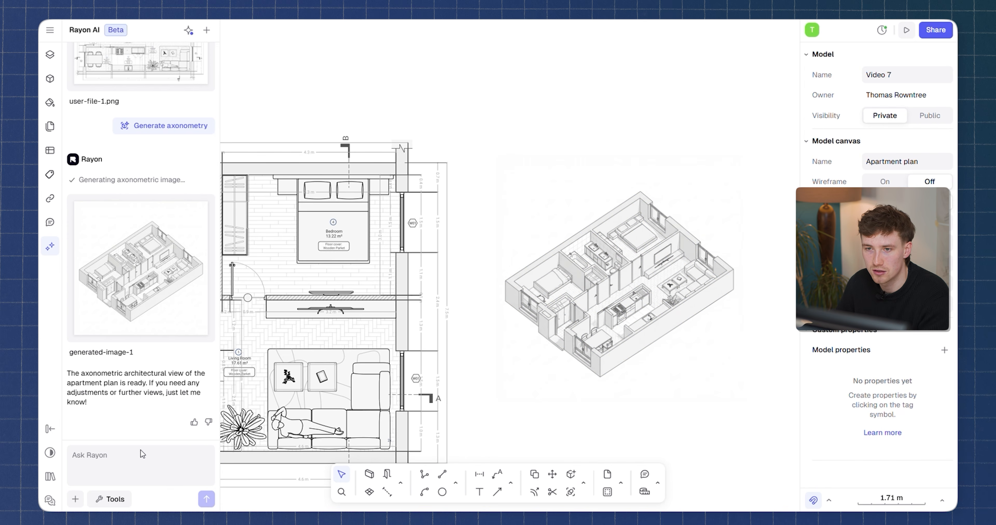
{"action": "type", "text": "make shadows stronger"}
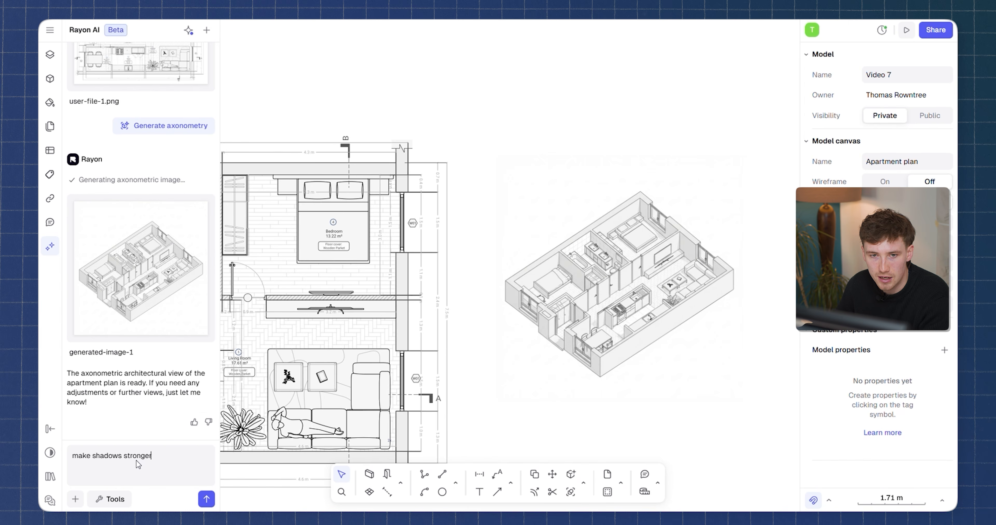
{"action": "key", "text": "Return"}
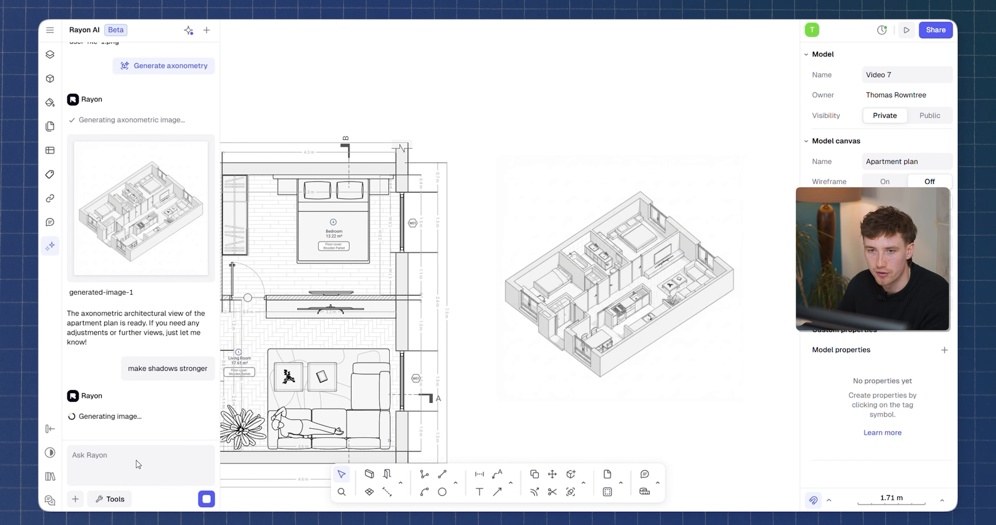
Insert the stronger-shadow axonometric image and place it below the first one.
{"action": "mouse_move", "coordinate": [130, 341]}
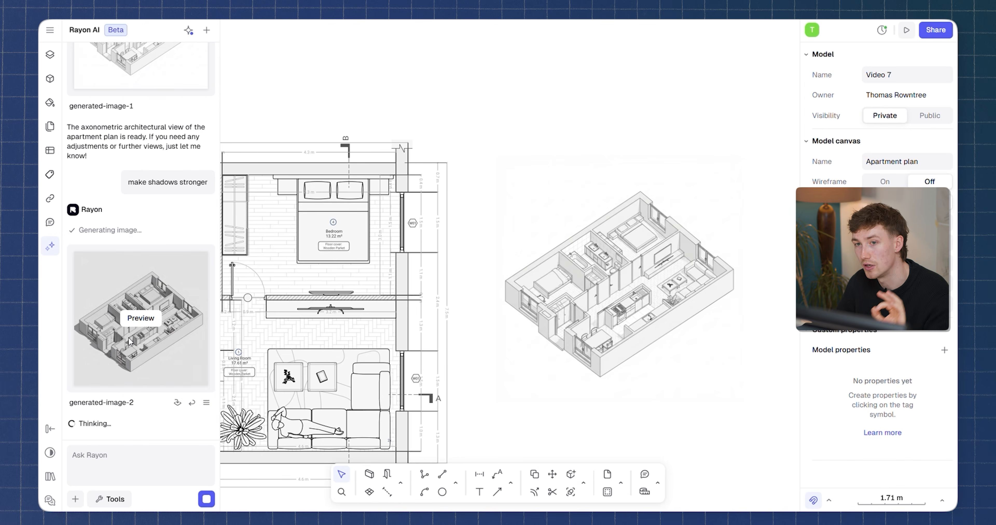
{"action": "left_click", "coordinate": [141, 318]}
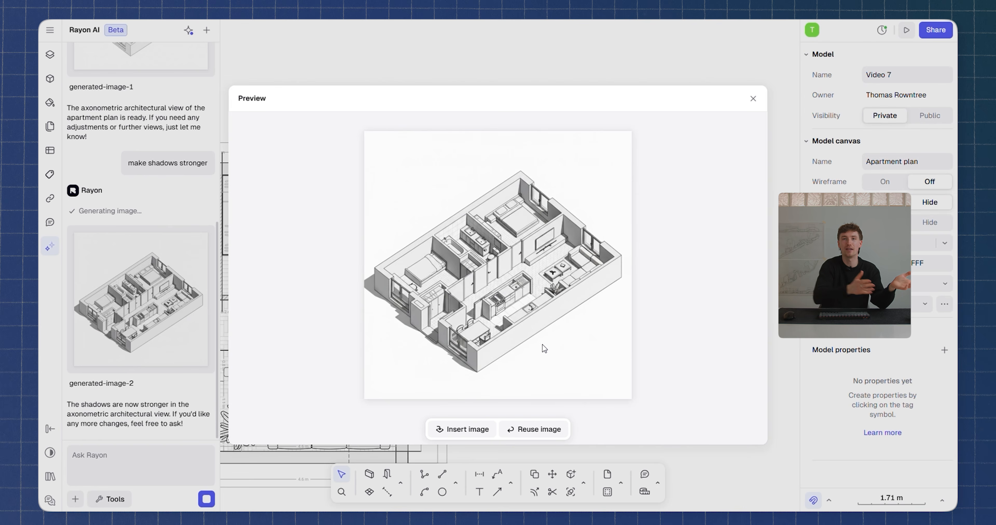
{"action": "left_click", "coordinate": [461, 429]}
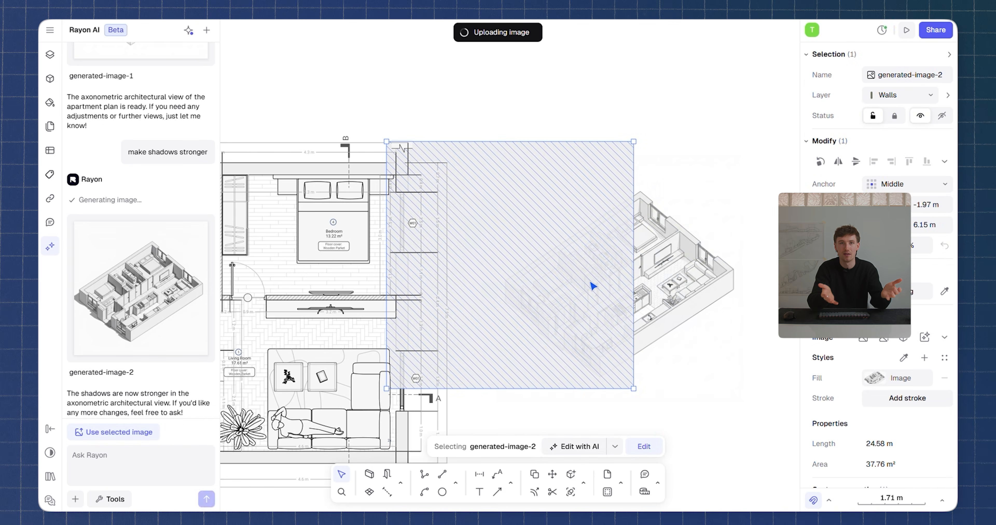
{"action": "left_click_drag", "start_coordinate": [553, 245], "coordinate": [687, 417]}
{"action": "middle_click_drag", "start_coordinate": [662, 267], "coordinate": [553, 61]}
{"action": "left_click_drag", "start_coordinate": [584, 210], "coordinate": [550, 304]}
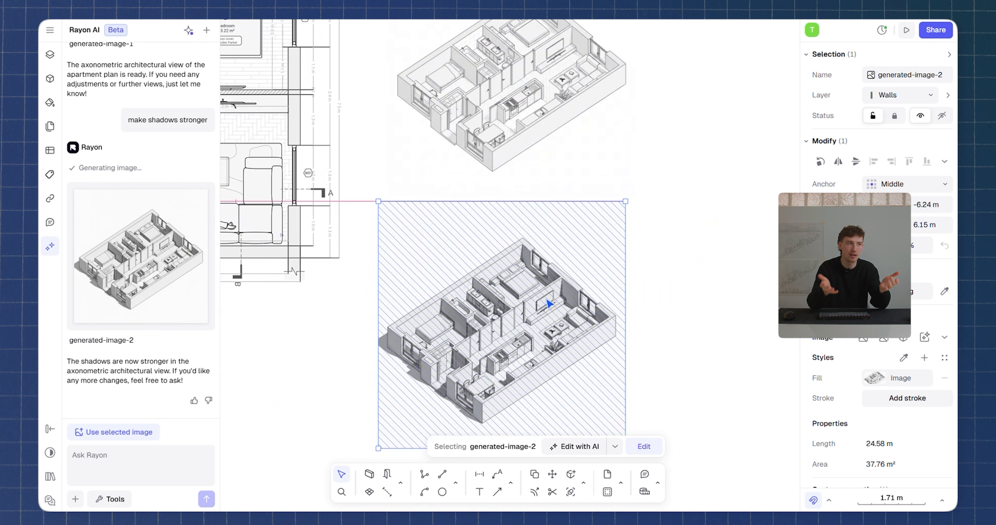
{"action": "left_click", "coordinate": [690, 270]}
{"action": "middle_click_drag", "start_coordinate": [718, 200], "coordinate": [686, 280]}
{"action": "scroll", "coordinate": [618, 270], "scroll_direction": "down", "scroll_amount": 3}
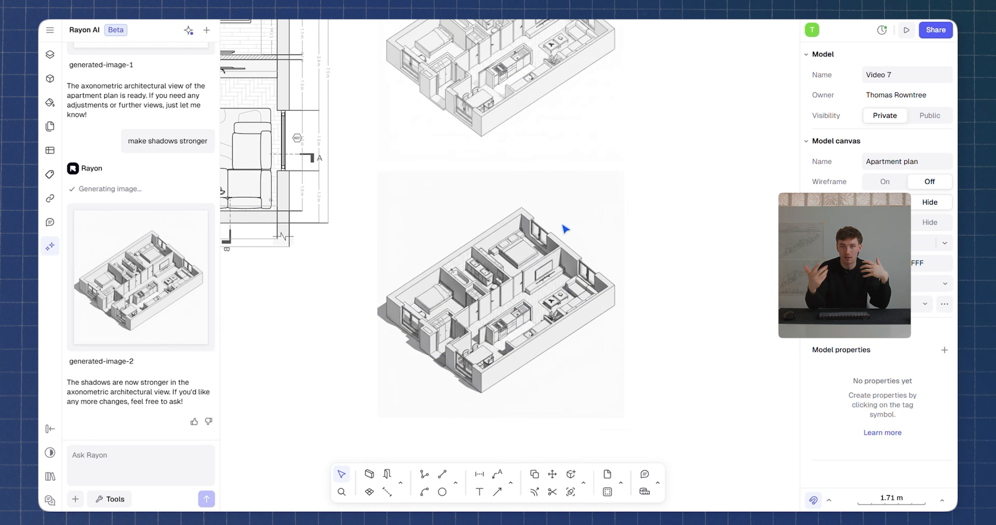
{"action": "scroll", "coordinate": [567, 228], "scroll_direction": "up", "scroll_amount": 5, "text": "ctrl"}
{"action": "middle_click_drag", "start_coordinate": [703, 349], "coordinate": [755, 338]}
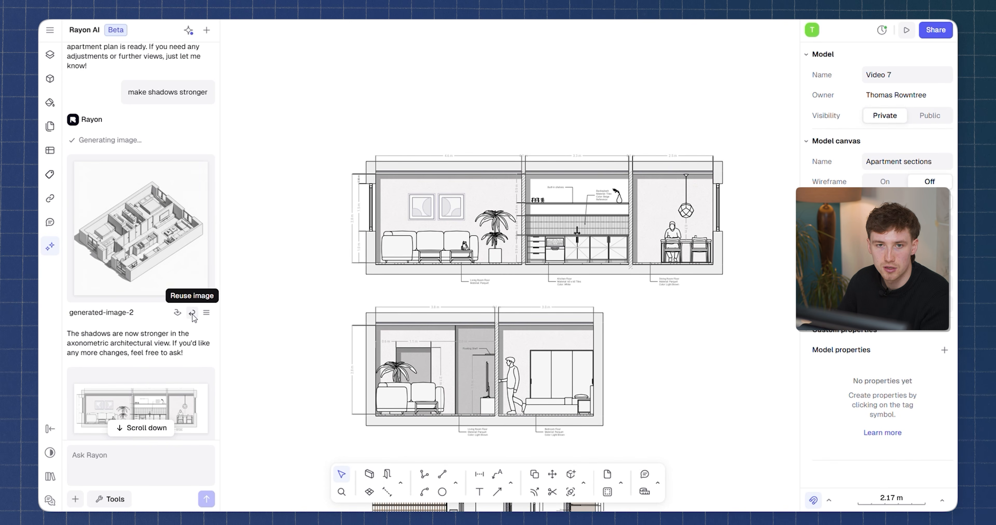
Reuse generated-image-2 and restyle it with the Stylize Clay model workflow.
{"action": "left_click", "coordinate": [192, 313]}
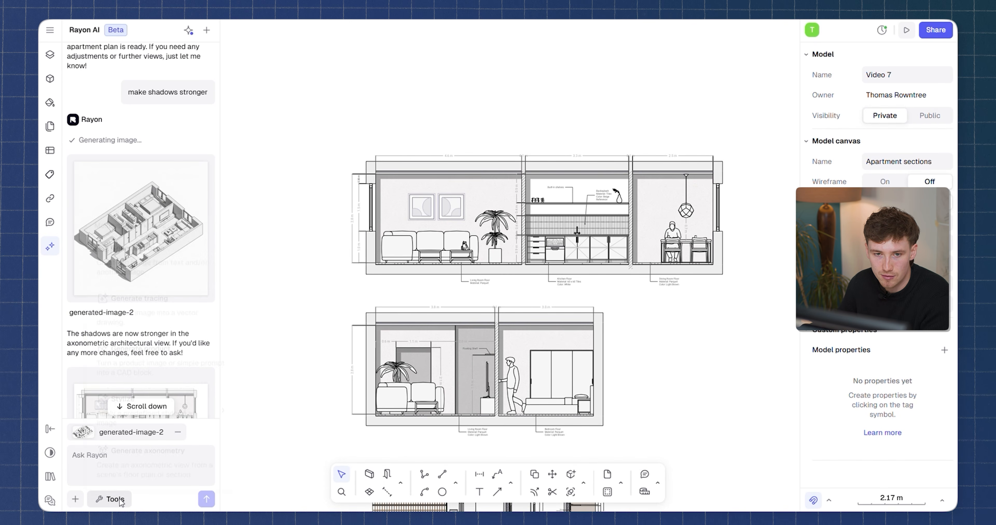
{"action": "left_click", "coordinate": [110, 499]}
{"action": "mouse_move", "coordinate": [138, 413]}
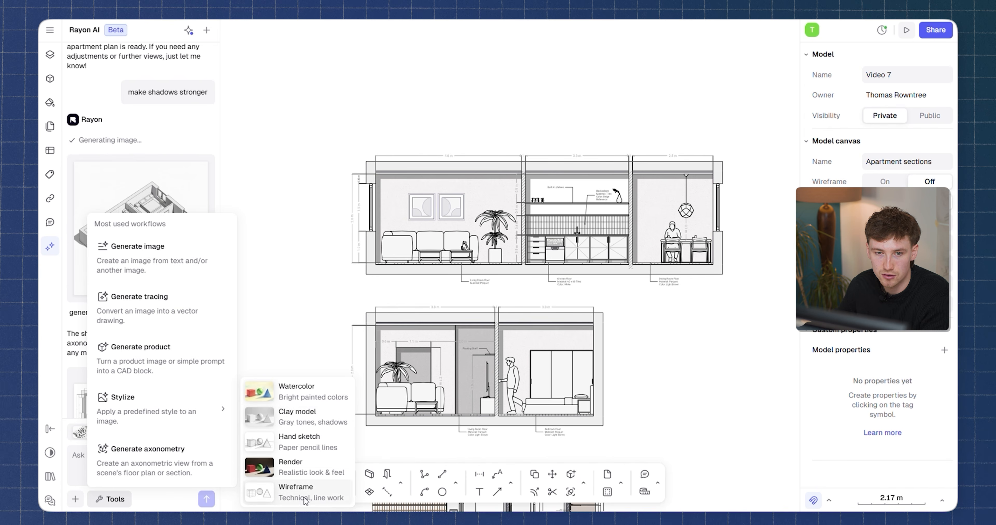
{"action": "left_click", "coordinate": [318, 420]}
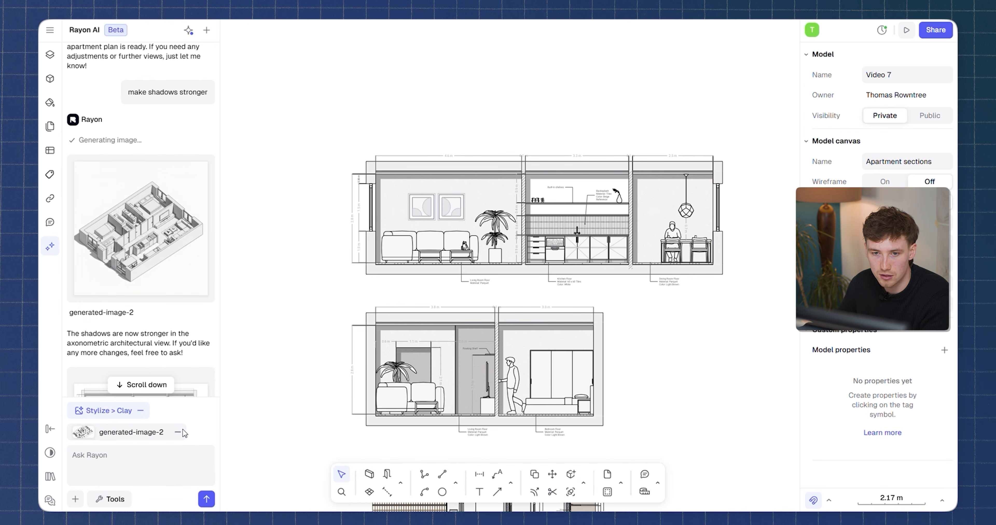
{"action": "left_click", "coordinate": [205, 499]}
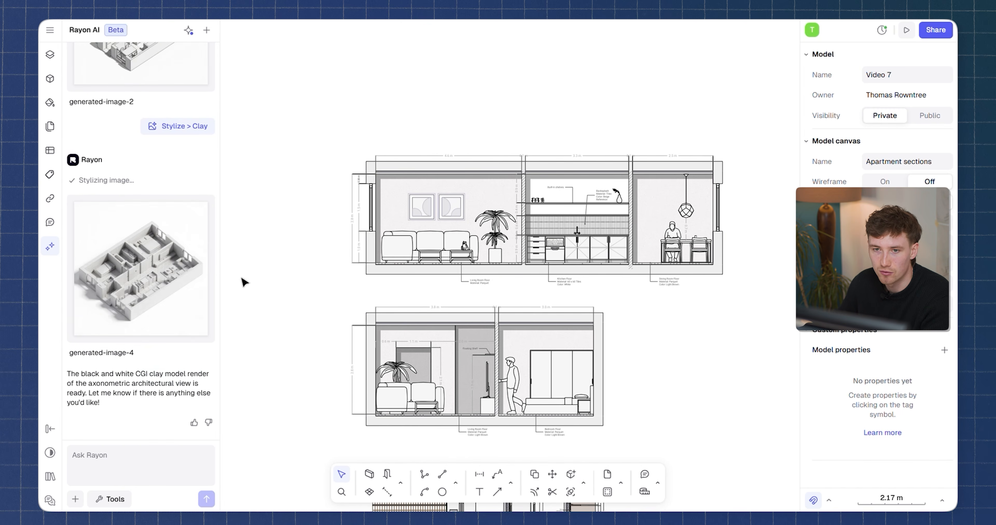
On the Building plan & facade canvas, attach a screenshot of the main facade elevation to the AI chat.
{"action": "left_click", "coordinate": [141, 272]}
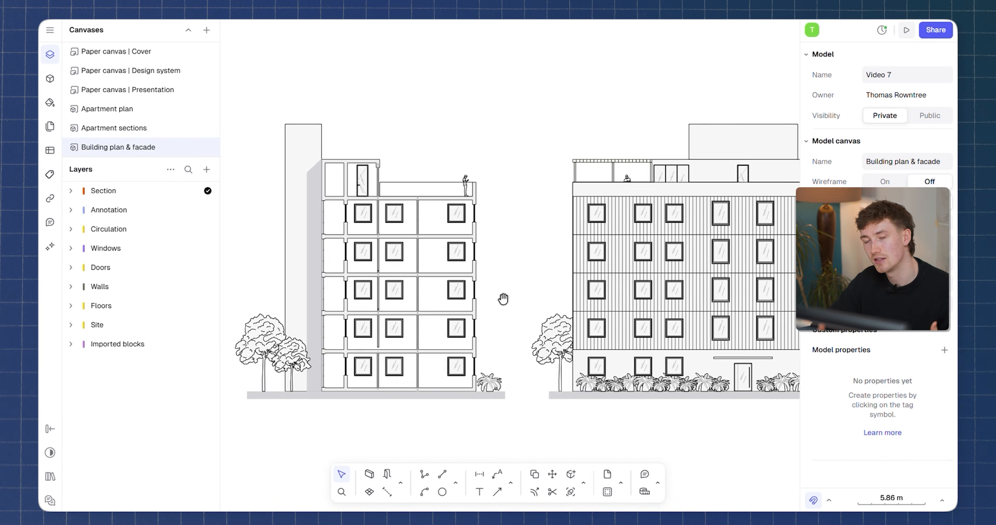
{"action": "scroll", "coordinate": [504, 296], "scroll_direction": "up", "scroll_amount": 5}
{"action": "middle_click_drag", "start_coordinate": [673, 326], "coordinate": [705, 297]}
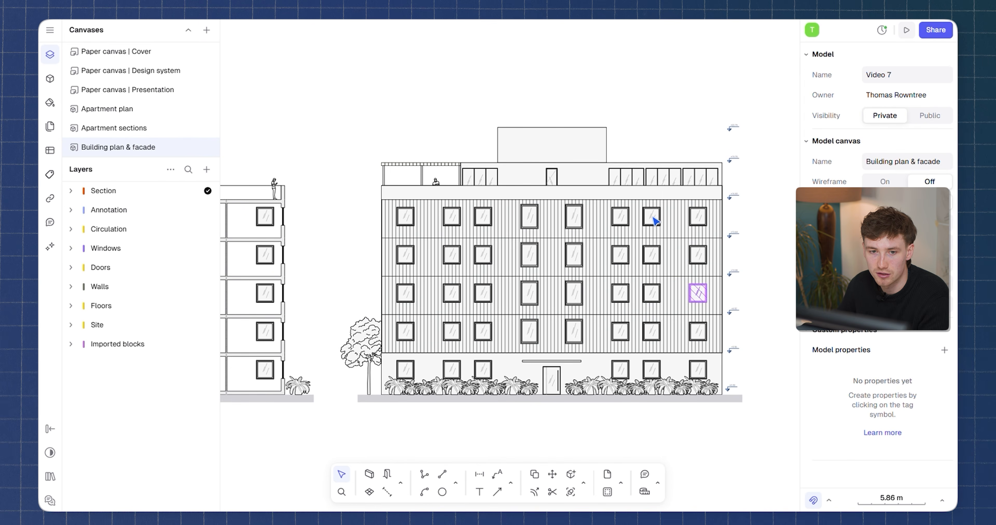
{"action": "middle_click_drag", "start_coordinate": [625, 322], "coordinate": [620, 331]}
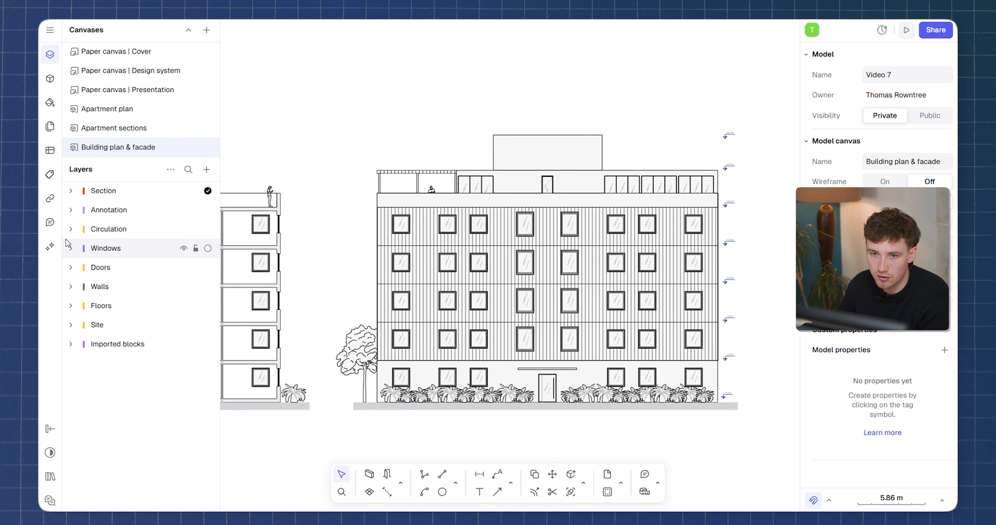
{"action": "left_click", "coordinate": [50, 247]}
{"action": "scroll", "coordinate": [147, 363], "scroll_direction": "down", "scroll_amount": 10}
{"action": "left_click", "coordinate": [75, 500]}
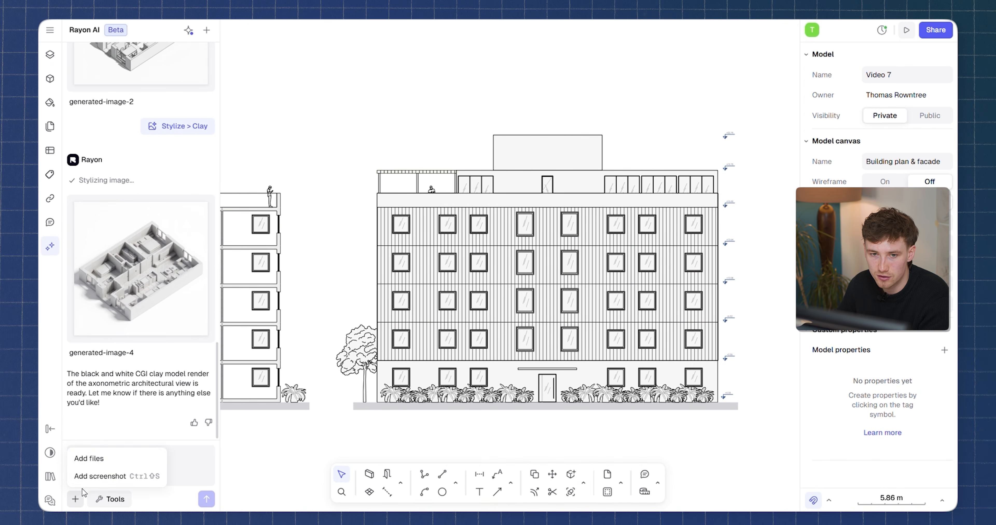
{"action": "left_click", "coordinate": [89, 474]}
{"action": "left_click", "coordinate": [766, 114]}
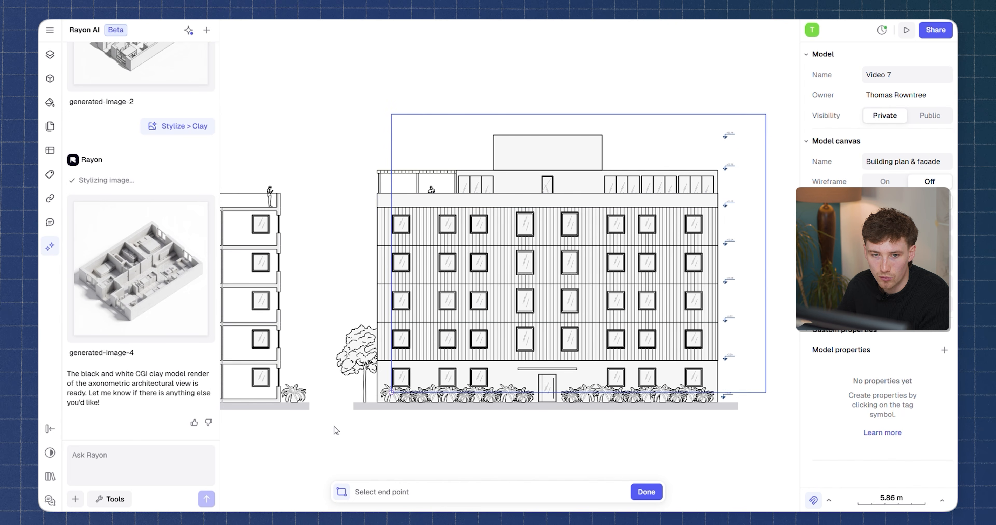
{"action": "left_click", "coordinate": [336, 433]}
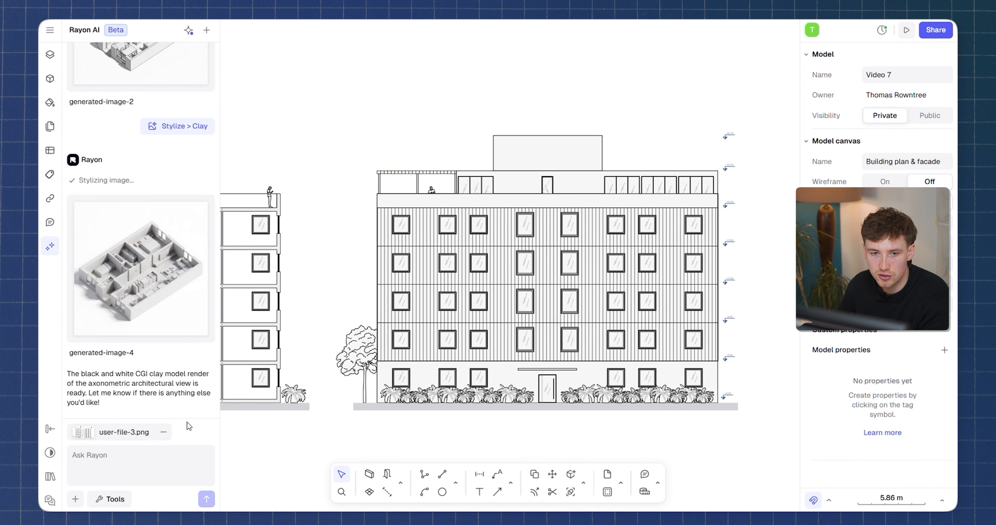
Ask Rayon AI to apply concrete finish to facade using the Stylize > Render workflow.
{"action": "type", "text": "apply"}
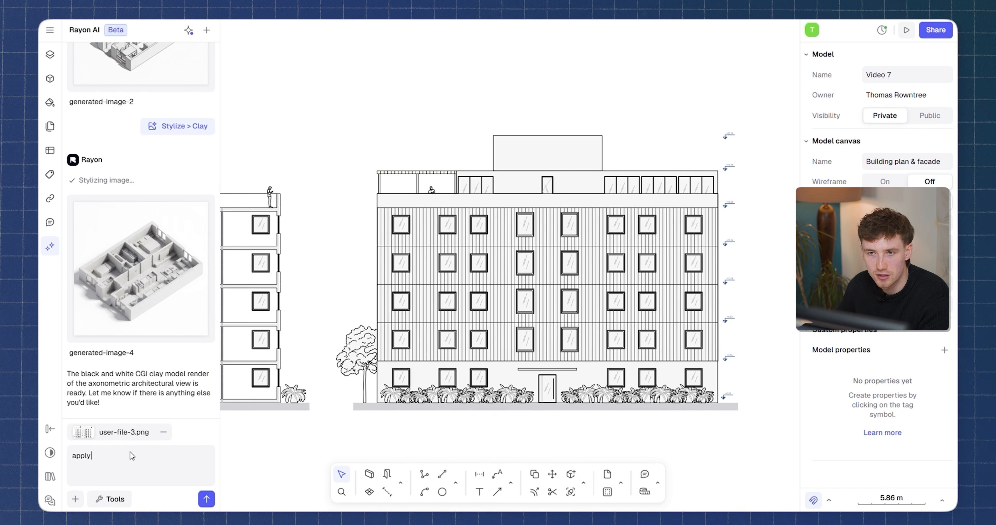
{"action": "type", "text": " con"}
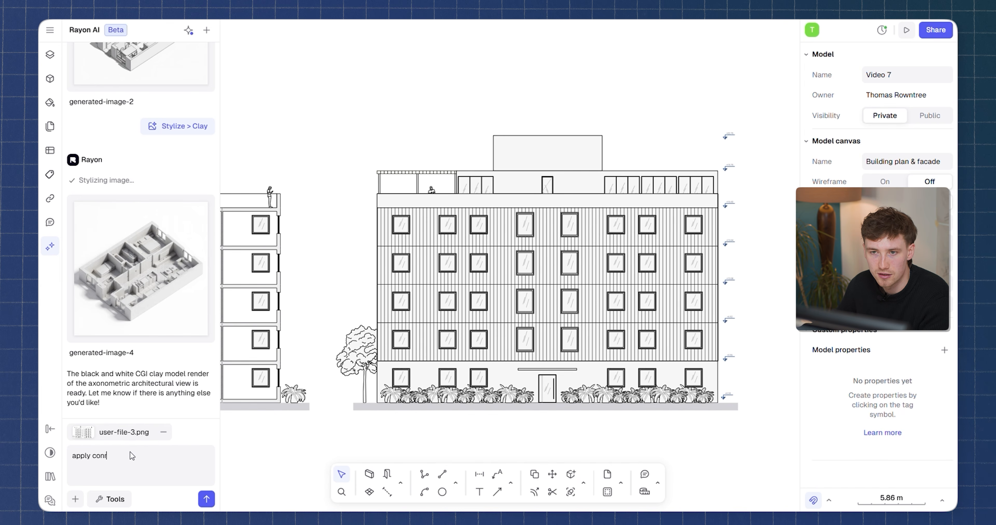
{"action": "type", "text": "crete f"}
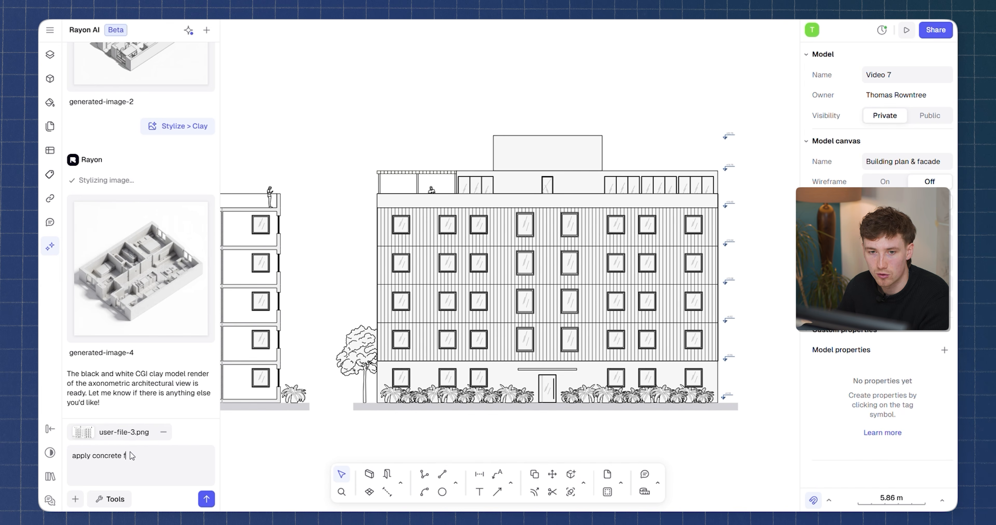
{"action": "type", "text": "inish t"}
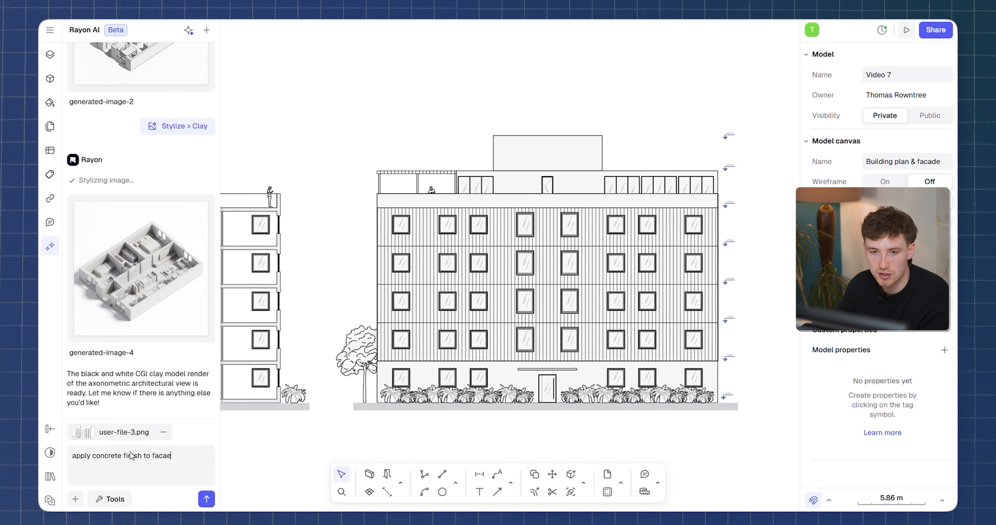
{"action": "type", "text": "o facae"}
{"action": "key", "text": "BackSpace"}
{"action": "type", "text": "de"}
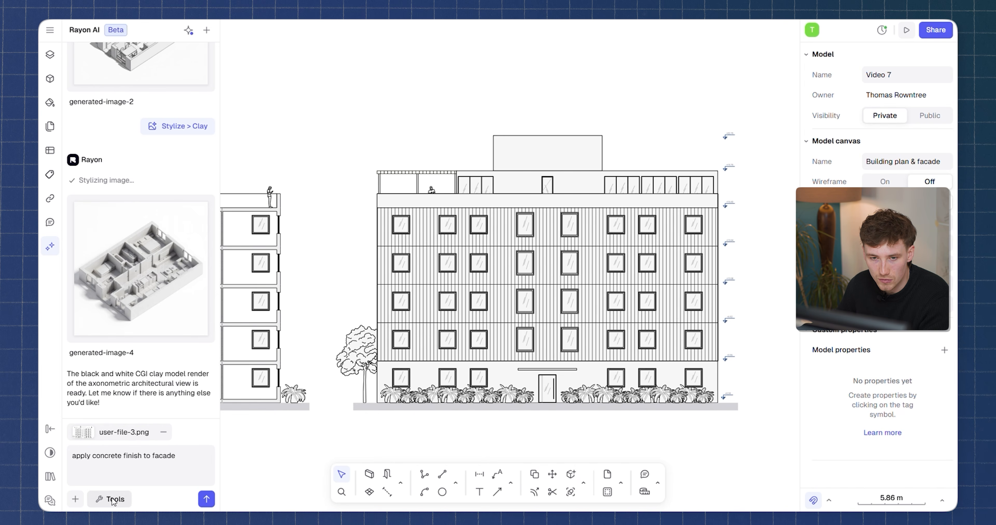
{"action": "left_click", "coordinate": [113, 498]}
{"action": "mouse_move", "coordinate": [170, 410]}
{"action": "left_click", "coordinate": [300, 468]}
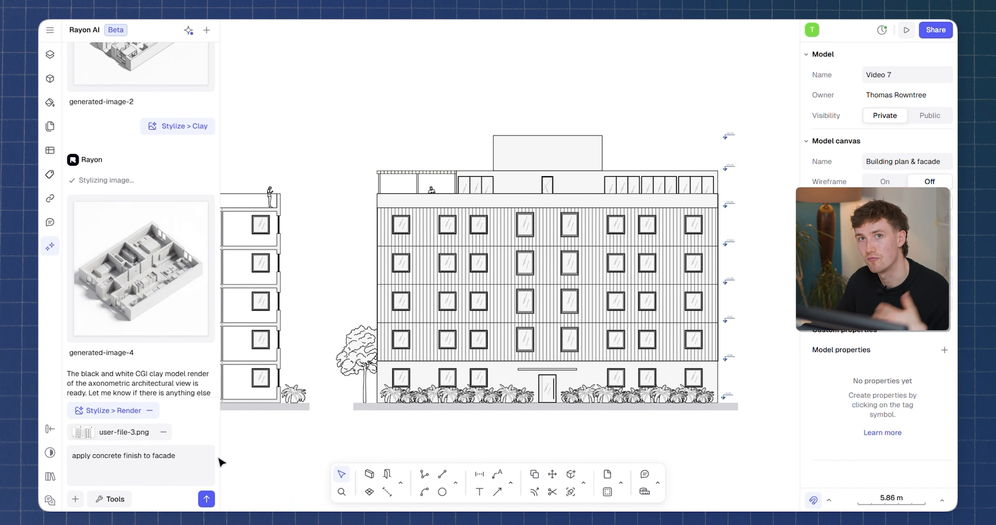
{"action": "left_click", "coordinate": [207, 499]}
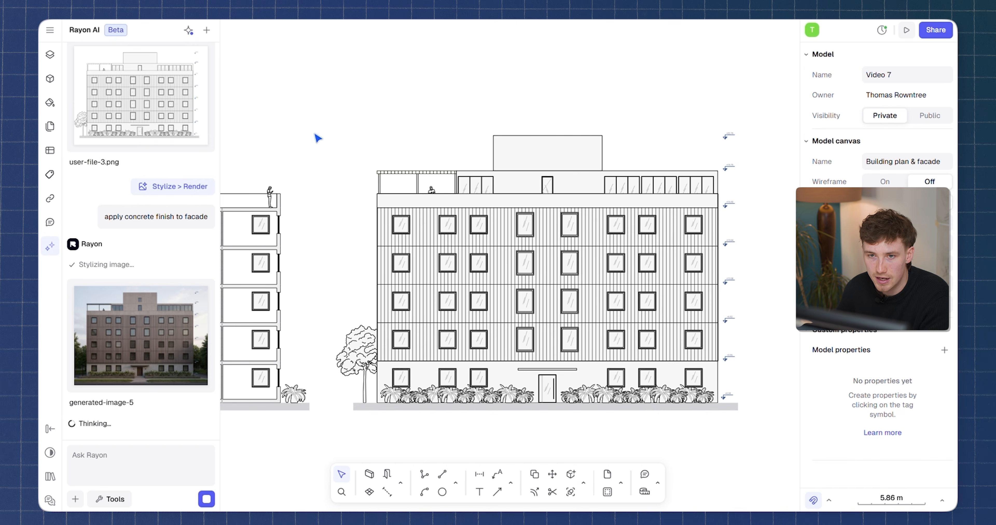
Preview the concrete-finish facade render generated-image-5.
{"action": "left_click", "coordinate": [141, 335]}
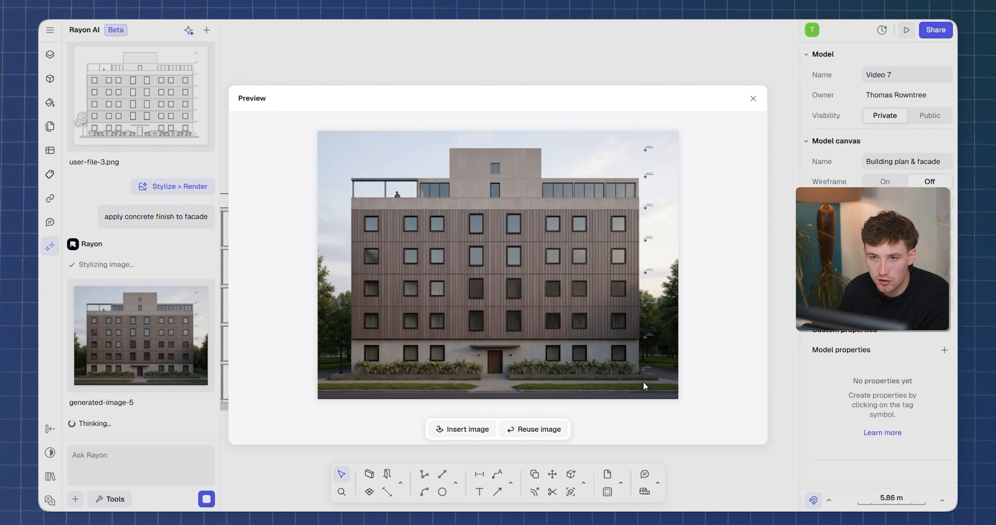
{"action": "left_click", "coordinate": [752, 99]}
{"action": "left_click", "coordinate": [75, 499]}
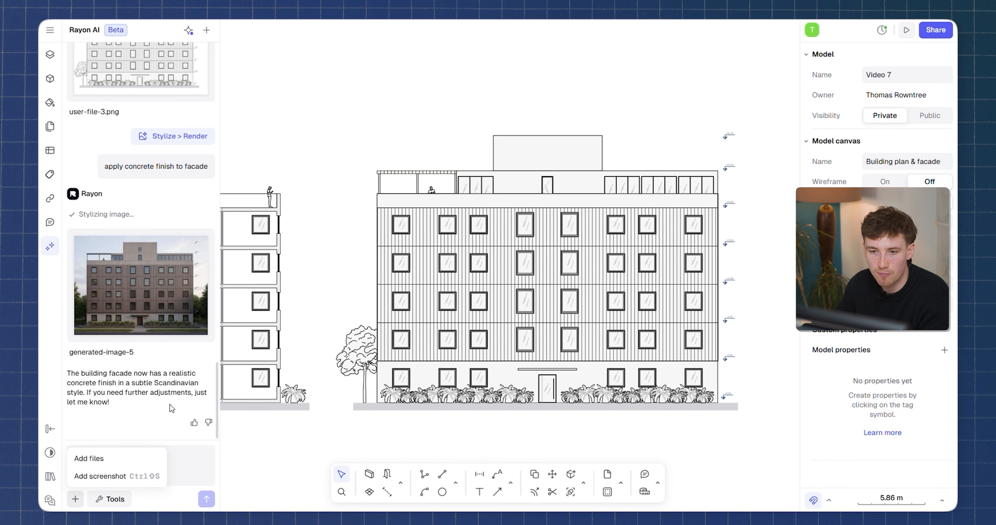
{"action": "left_click", "coordinate": [170, 404]}
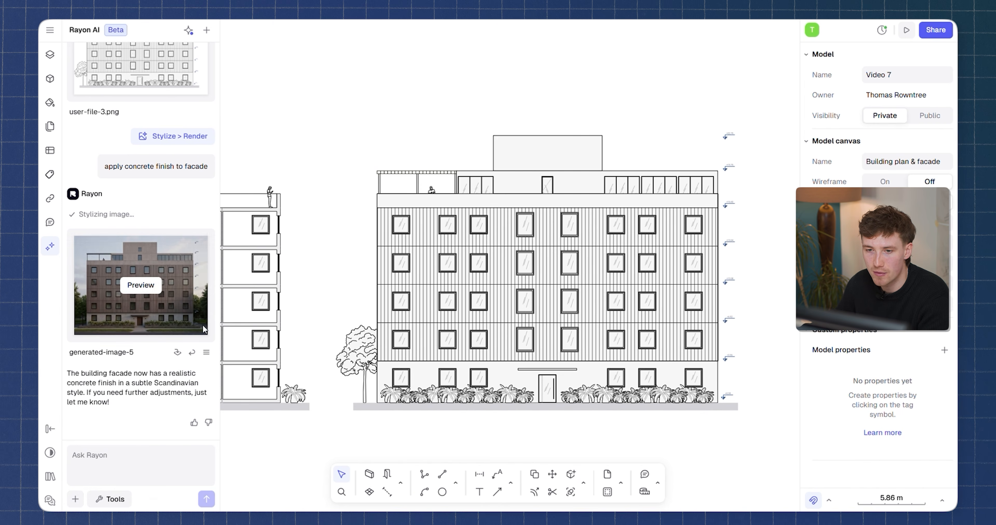
Reuse generated-image-5 and attach the concretefinish texture image file to the chat.
{"action": "left_click", "coordinate": [192, 353]}
{"action": "left_click", "coordinate": [75, 499]}
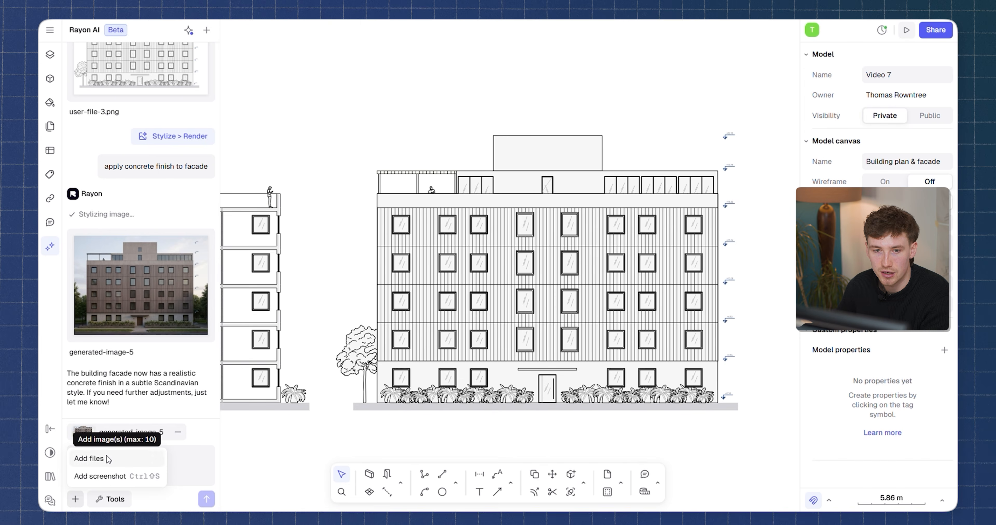
{"action": "left_click", "coordinate": [89, 458]}
{"action": "left_click", "coordinate": [246, 70]}
{"action": "left_click", "coordinate": [792, 452]}
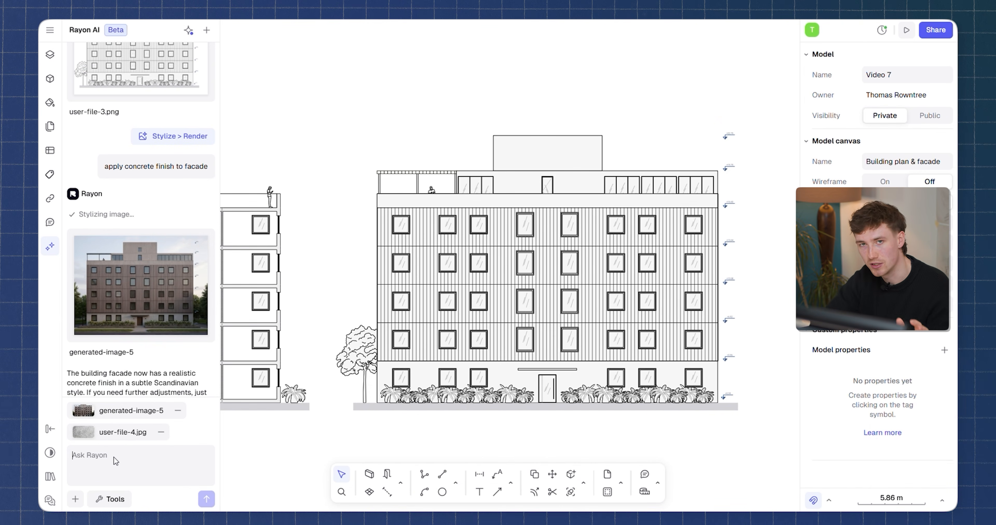
Ask Rayon AI to apply concrete finish attached to the facade.
{"action": "type", "text": "apply concrete finish attached"}
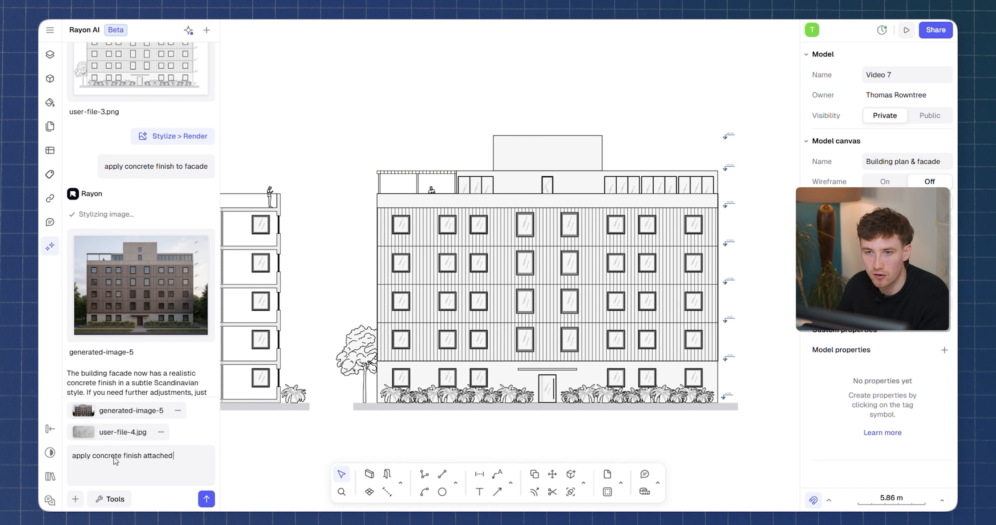
{"action": "key", "text": "Return"}
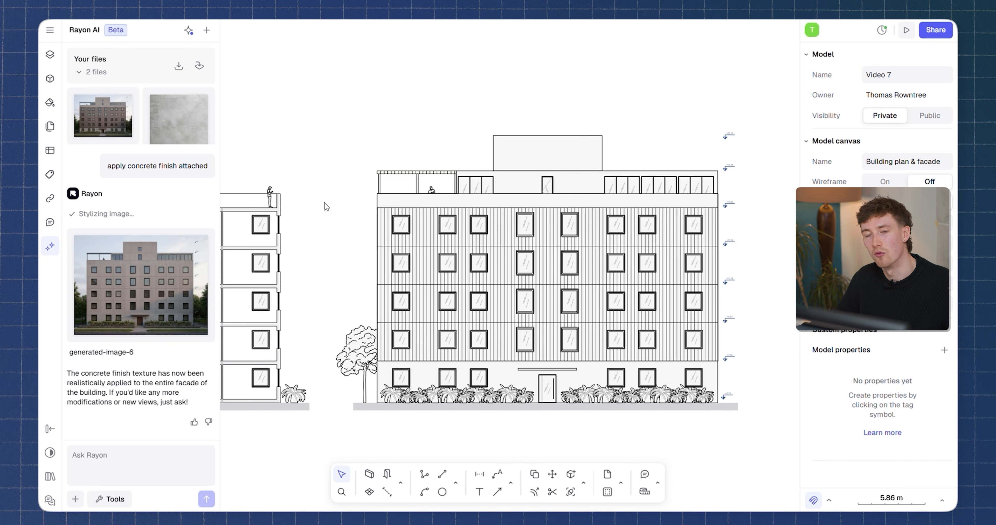
Preview the textured-concrete facade render generated-image-6.
{"action": "mouse_move", "coordinate": [114, 272]}
{"action": "left_click", "coordinate": [139, 285]}
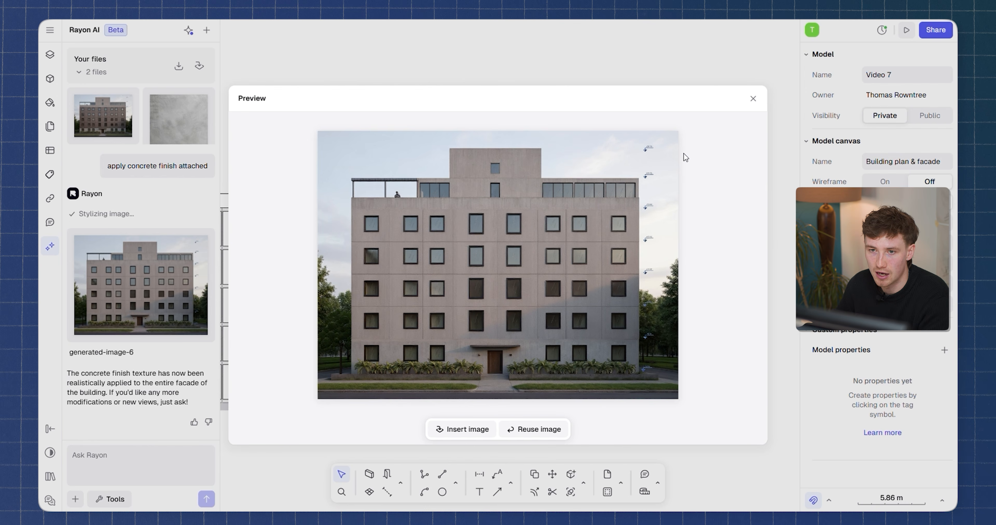
{"action": "left_click", "coordinate": [753, 99]}
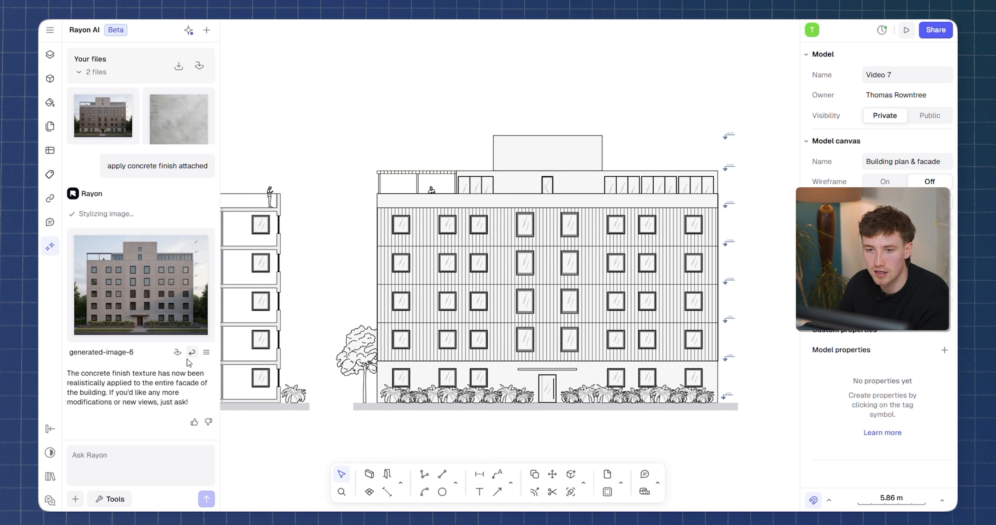
Reuse generated-image-6 and attach the grey stone cladding texture image file to the chat.
{"action": "left_click", "coordinate": [189, 356]}
{"action": "left_click", "coordinate": [78, 498]}
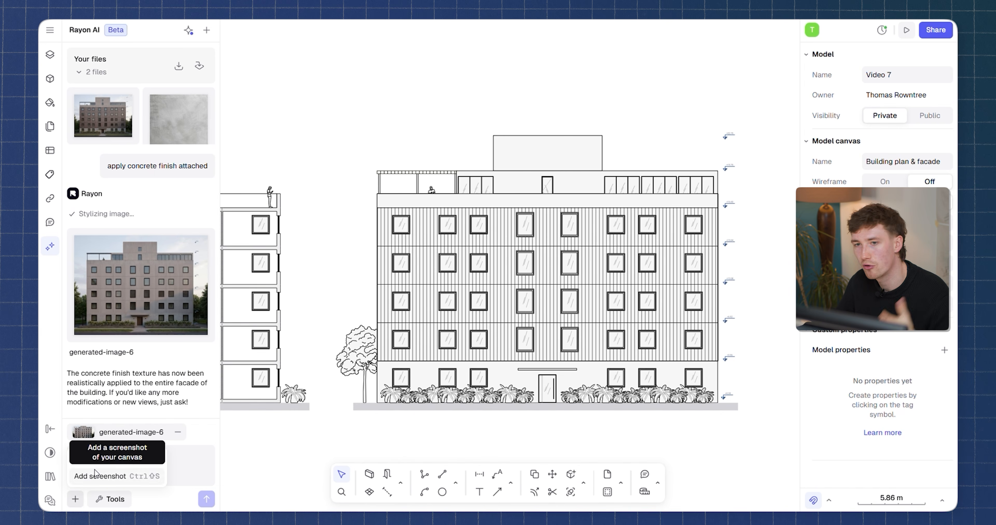
{"action": "left_click", "coordinate": [98, 462]}
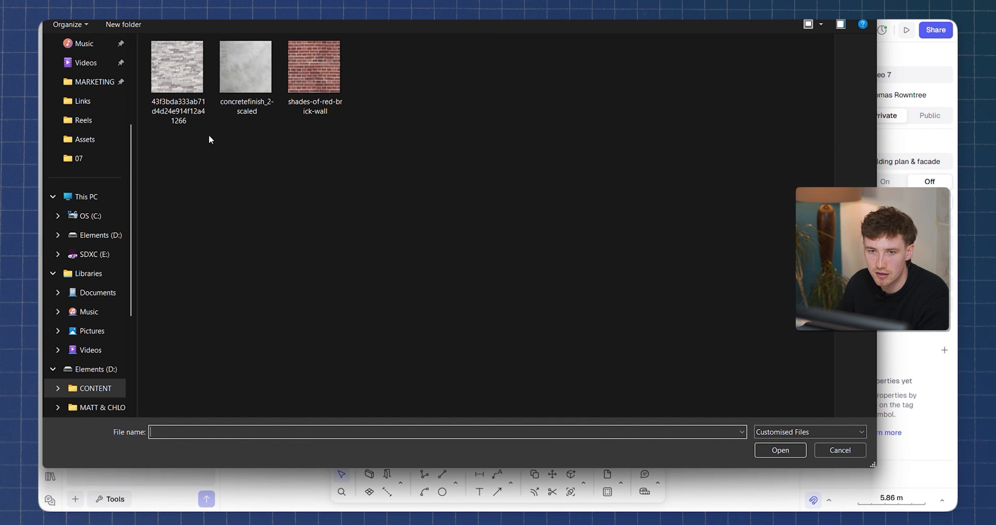
{"action": "left_click", "coordinate": [183, 81]}
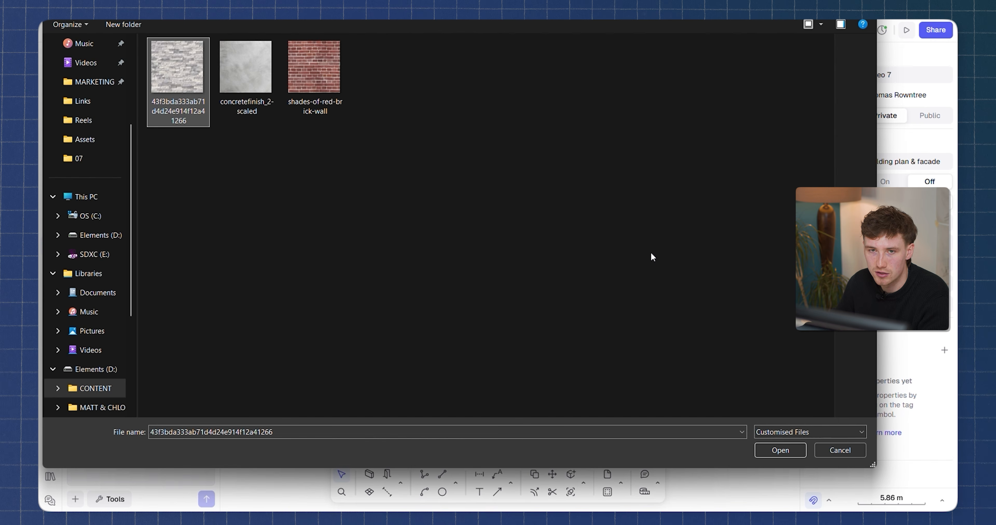
{"action": "left_click_drag", "start_coordinate": [801, 182], "coordinate": [478, 205]}
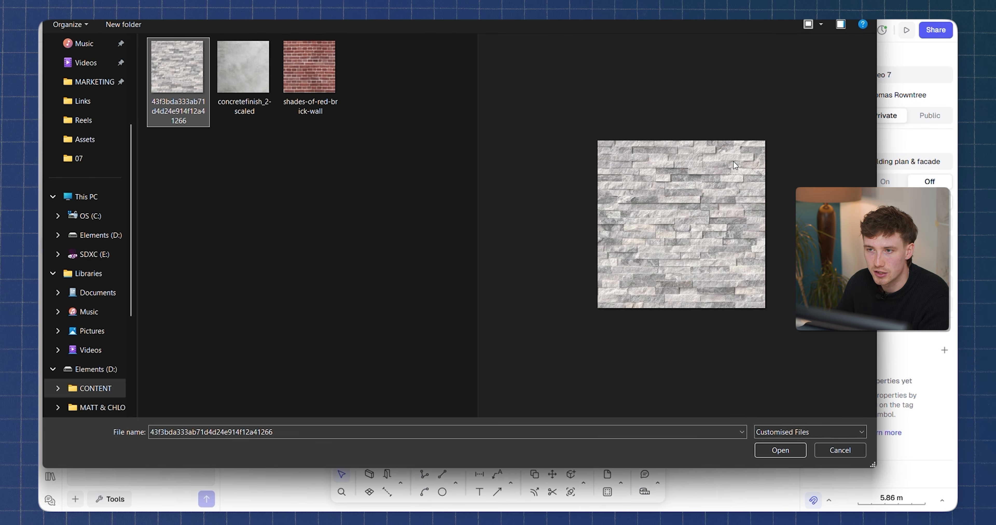
{"action": "left_click", "coordinate": [780, 450]}
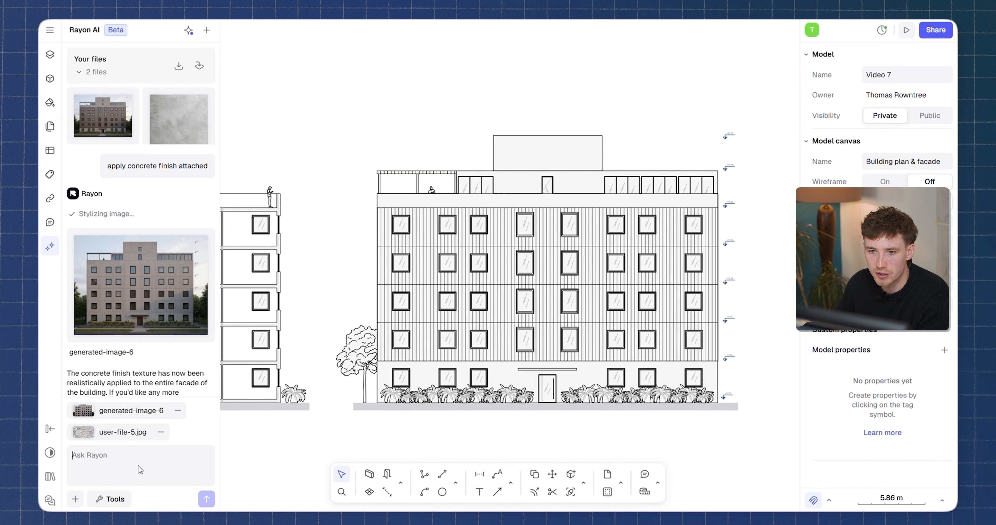
Ask Rayon AI to apply stone finish attached and close the result preview.
{"action": "type", "text": "apply a"}
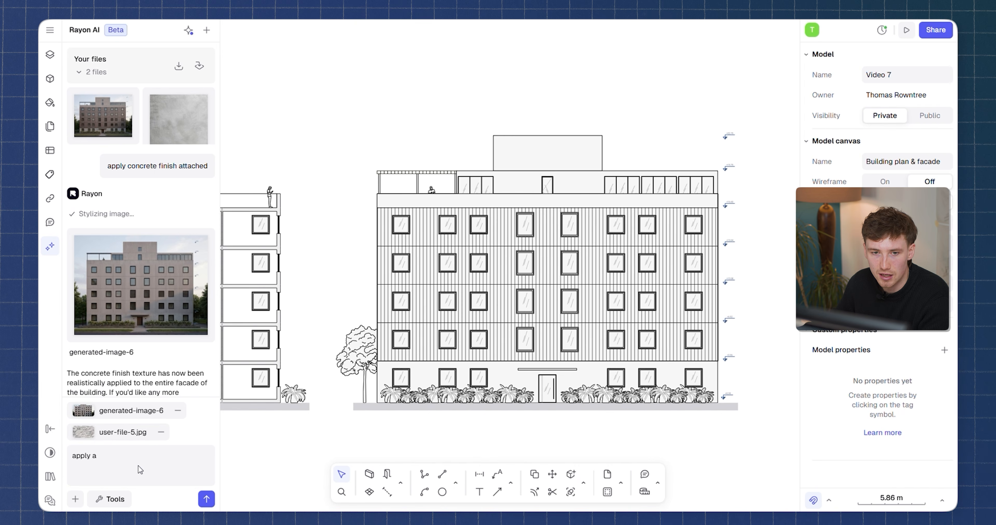
{"action": "key", "text": "BackSpace"}
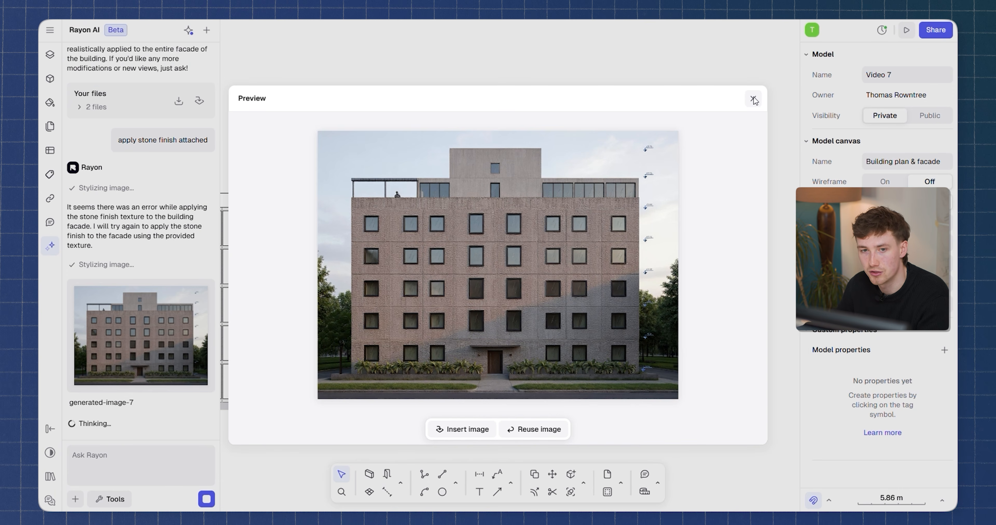
{"action": "left_click", "coordinate": [754, 99]}
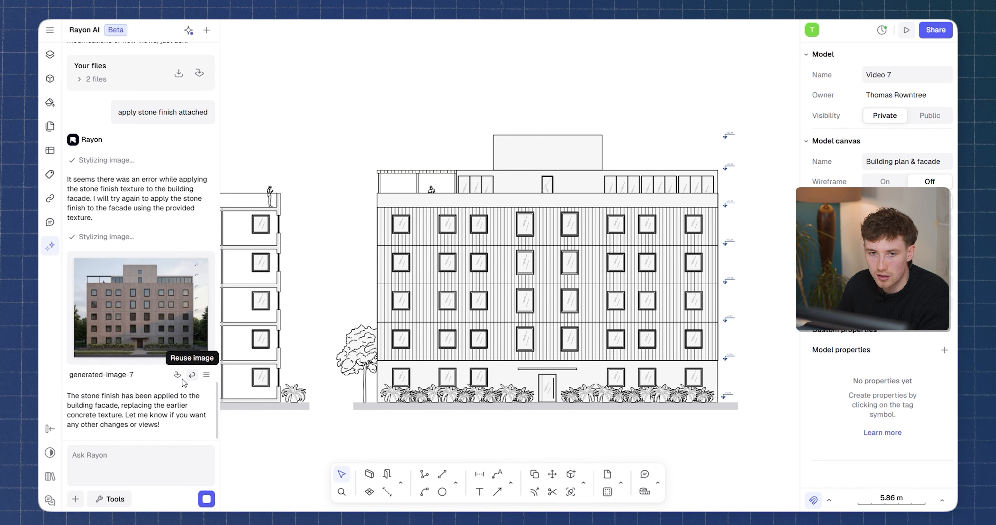
Reuse generated-image-7 and run the Generate axonometry workflow on it.
{"action": "left_click", "coordinate": [191, 374]}
{"action": "left_click", "coordinate": [115, 500]}
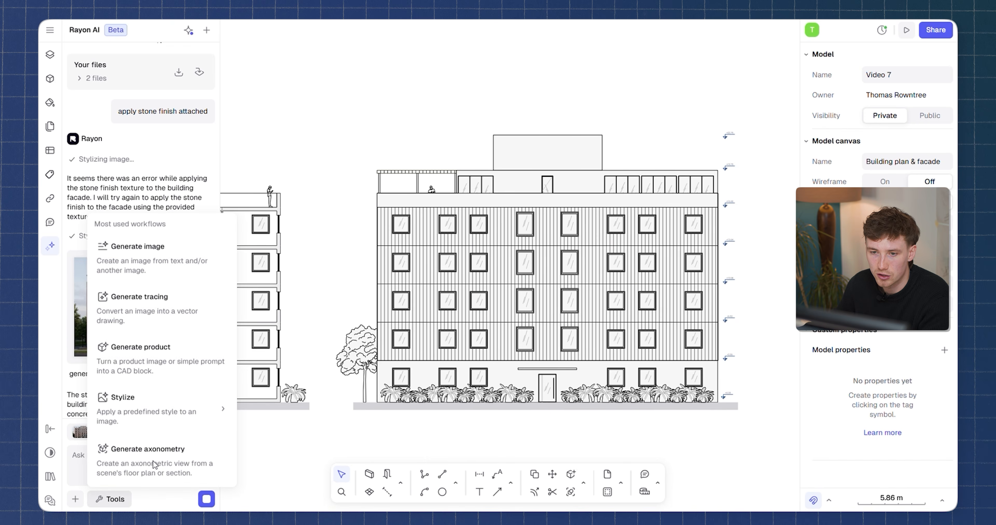
{"action": "left_click", "coordinate": [157, 452]}
{"action": "left_click", "coordinate": [206, 498]}
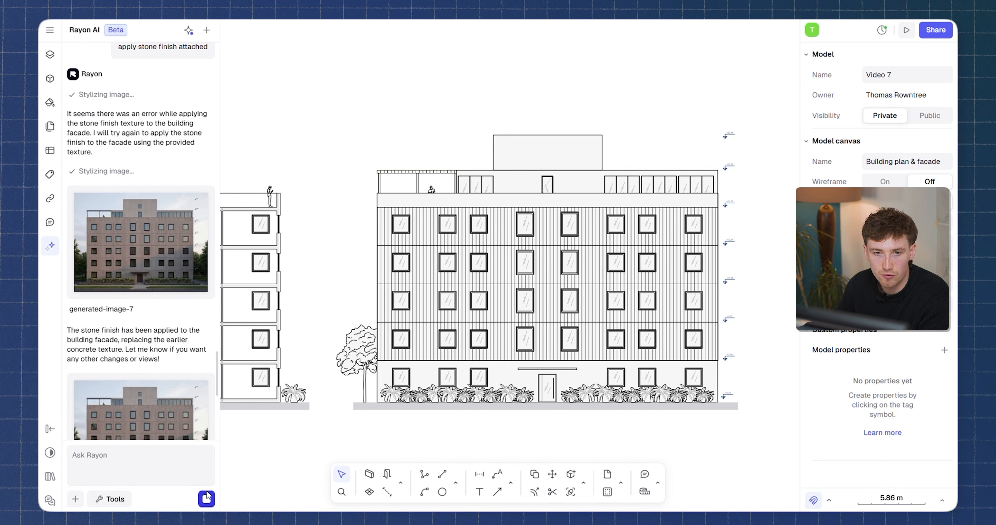
Preview axonometric generated-image-8, insert it onto the facade canvas and move it beside the elevation.
{"action": "left_click", "coordinate": [144, 318]}
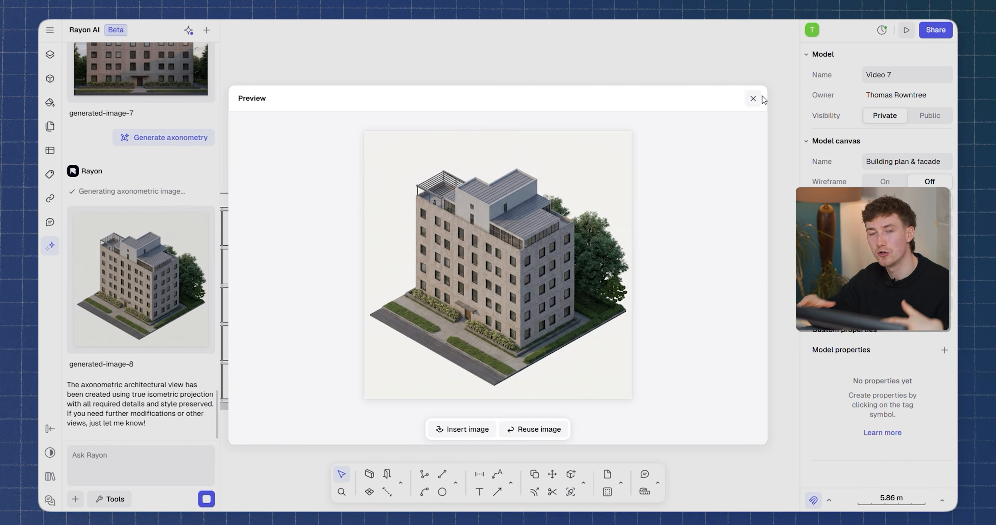
{"action": "left_click", "coordinate": [753, 99]}
{"action": "mouse_move", "coordinate": [149, 267]}
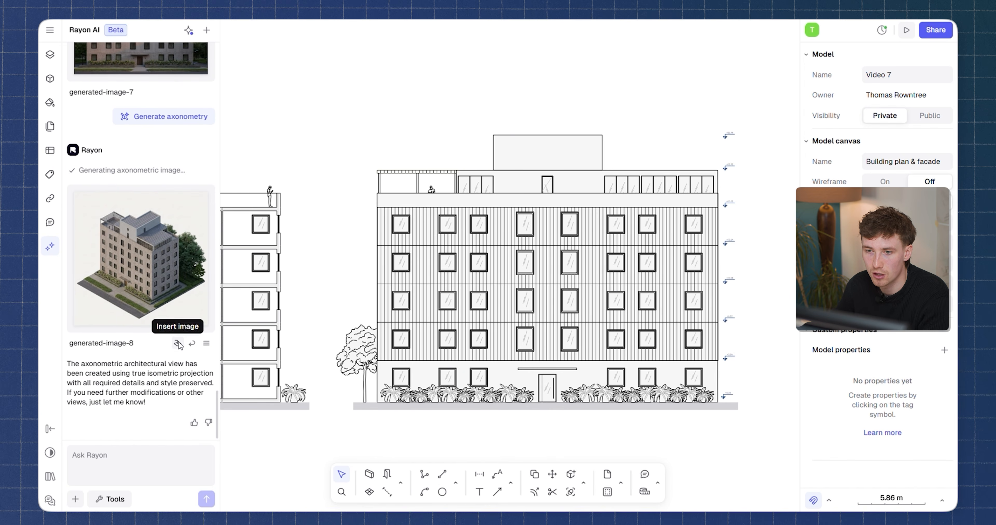
{"action": "left_click", "coordinate": [178, 343]}
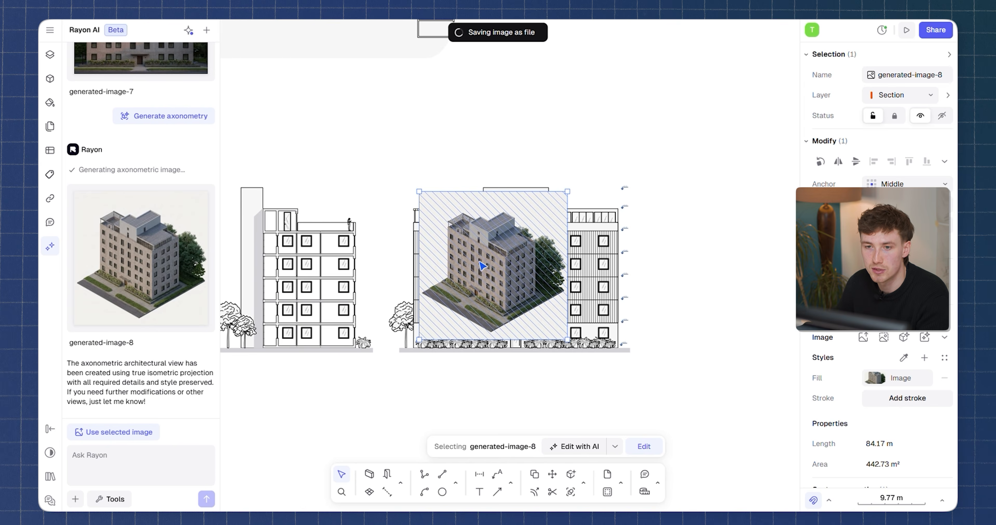
{"action": "left_click_drag", "start_coordinate": [696, 273], "coordinate": [738, 276]}
{"action": "left_click", "coordinate": [721, 147]}
On the Apartment plan canvas, attach generated-image-2 and ask Rayon AI to add timber and carpet floor finishes.
{"action": "middle_click_drag", "start_coordinate": [674, 216], "coordinate": [544, 207]}
{"action": "scroll", "coordinate": [650, 373], "scroll_direction": "up", "scroll_amount": 5}
{"action": "middle_click_drag", "start_coordinate": [656, 382], "coordinate": [634, 452]}
{"action": "middle_click_drag", "start_coordinate": [689, 404], "coordinate": [688, 461]}
{"action": "middle_click_drag", "start_coordinate": [773, 312], "coordinate": [769, 351]}
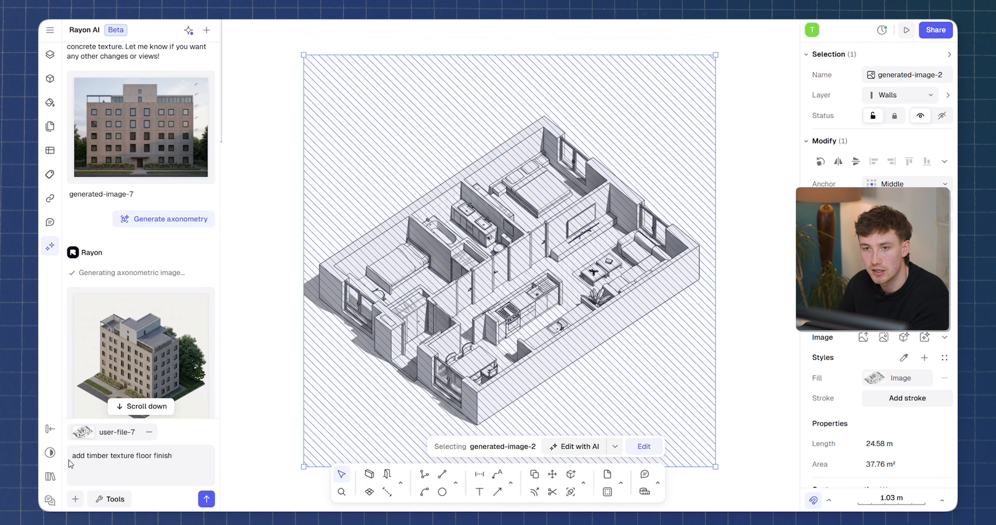
{"action": "left_click", "coordinate": [207, 499]}
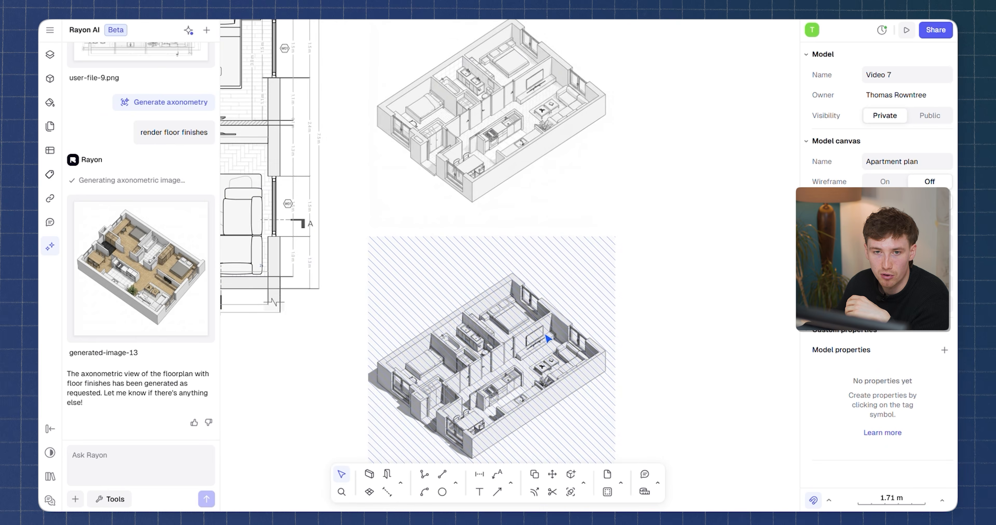
Preview the axonometric floor-finish render generated-image-13.
{"action": "scroll", "coordinate": [507, 342], "scroll_direction": "down", "scroll_amount": 4}
{"action": "middle_click_drag", "start_coordinate": [516, 339], "coordinate": [658, 319]}
{"action": "scroll", "coordinate": [601, 307], "scroll_direction": "up", "scroll_amount": 2}
{"action": "mouse_move", "coordinate": [162, 290]}
{"action": "left_click", "coordinate": [141, 271]}
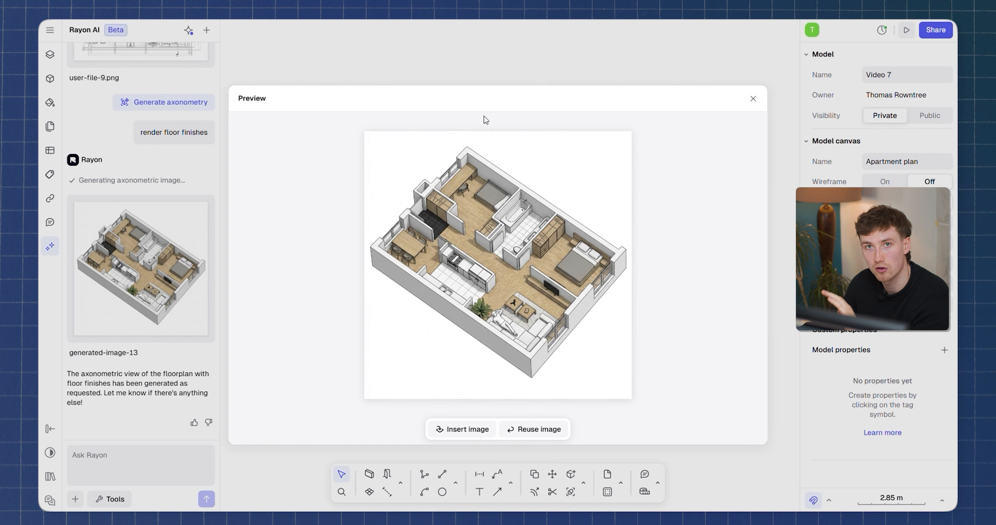
{"action": "left_click", "coordinate": [751, 101]}
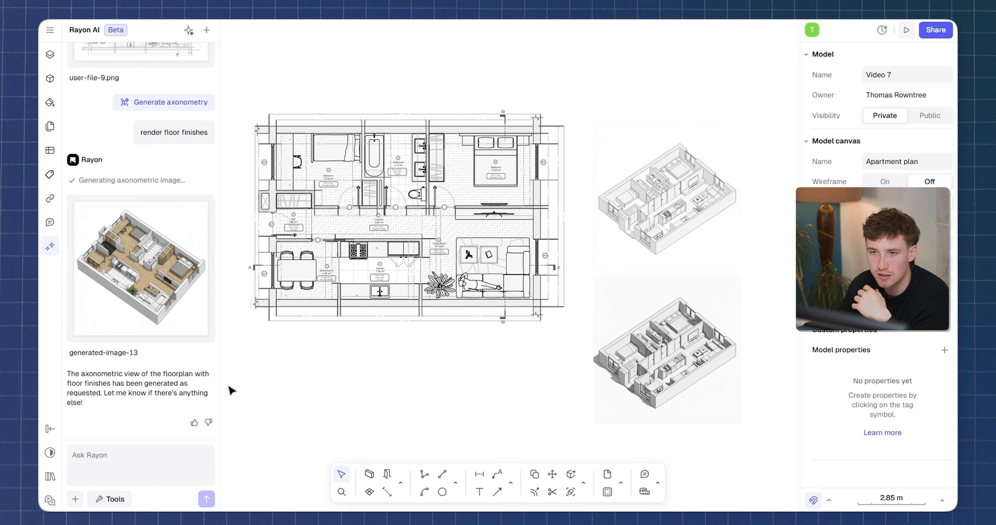
Ask Rayon AI to make floor finish darker.
{"action": "type", "text": "make floor finish darker"}
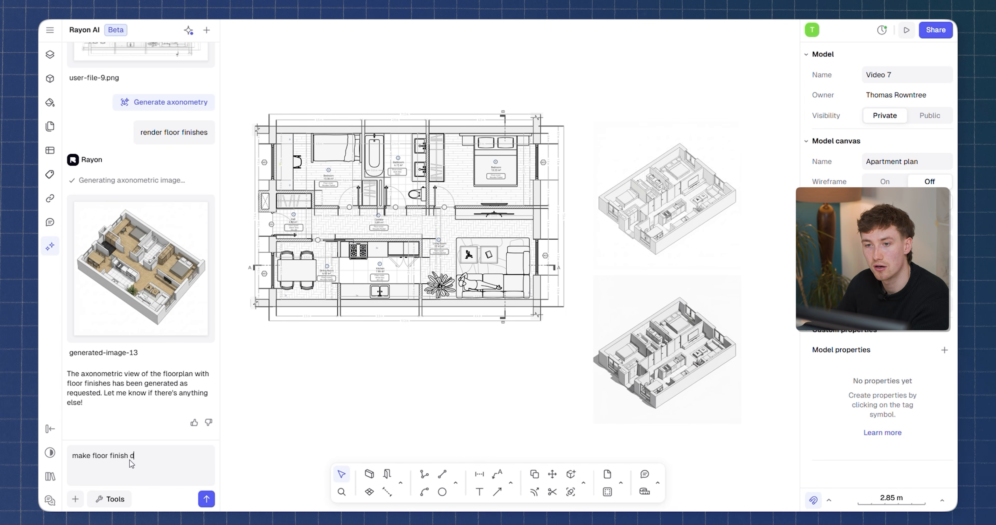
{"action": "left_click", "coordinate": [207, 499]}
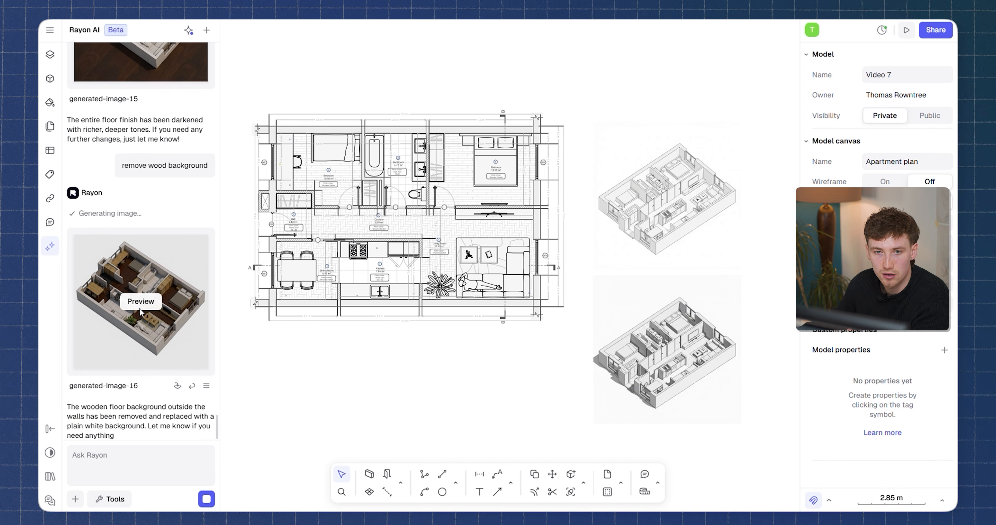
Preview generated-image-16, insert it onto the Apartment plan canvas and move it beside the other axonometric renders.
{"action": "left_click", "coordinate": [193, 320]}
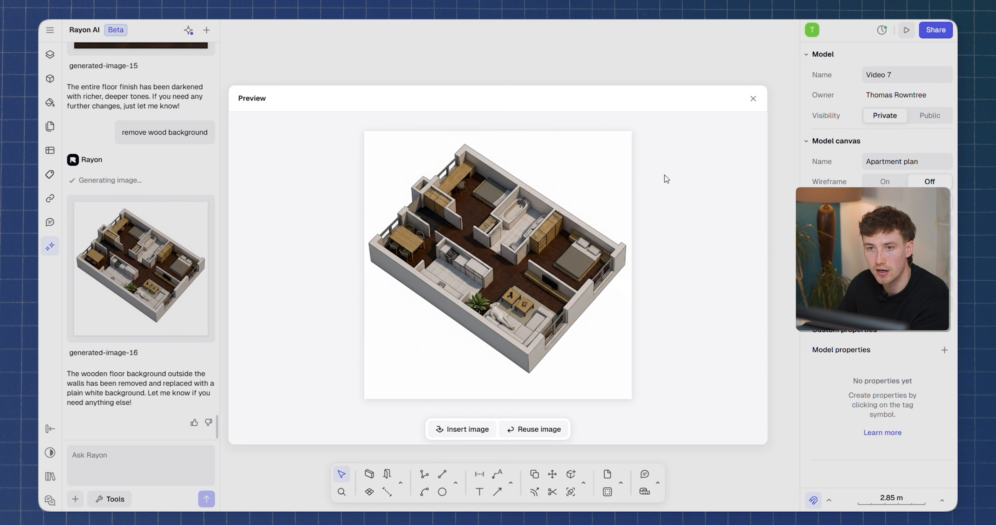
{"action": "left_click", "coordinate": [759, 99]}
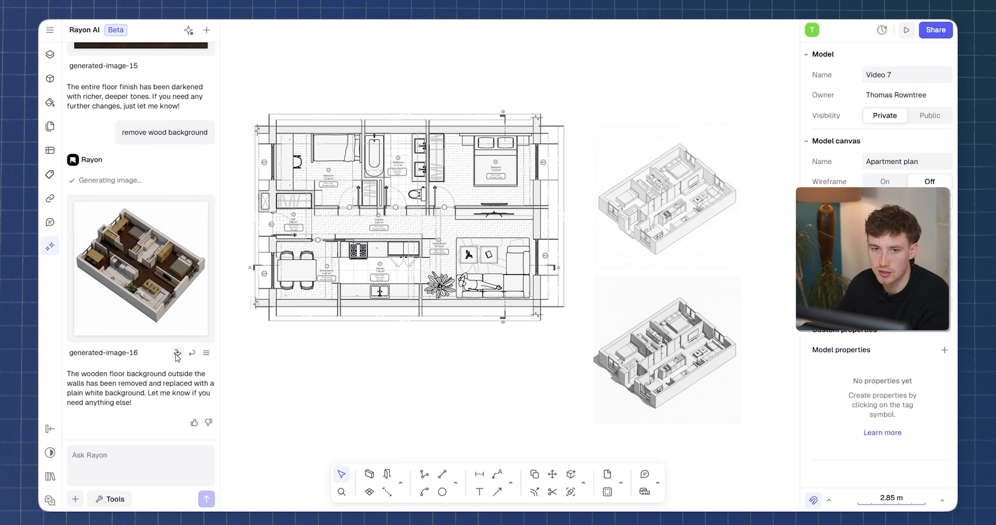
{"action": "left_click", "coordinate": [178, 354]}
{"action": "scroll", "coordinate": [587, 323], "scroll_direction": "down", "scroll_amount": 5}
{"action": "scroll", "coordinate": [467, 333], "scroll_direction": "right", "scroll_amount": 3}
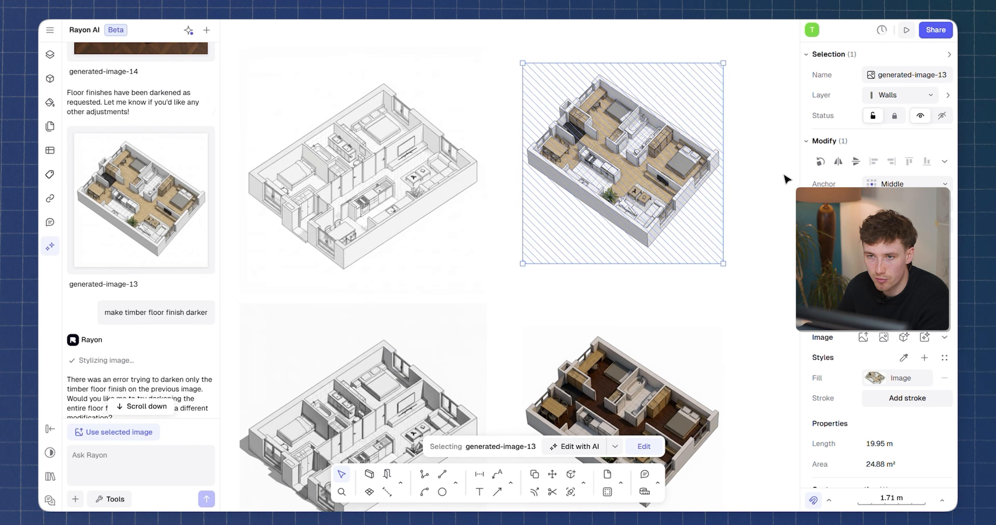
{"action": "scroll", "coordinate": [687, 221], "scroll_direction": "down", "scroll_amount": 1}
{"action": "middle_click_drag", "start_coordinate": [687, 221], "coordinate": [543, 161]}
{"action": "scroll", "coordinate": [488, 305], "scroll_direction": "up", "scroll_amount": 2}
{"action": "scroll", "coordinate": [707, 247], "scroll_direction": "down", "scroll_amount": 1}
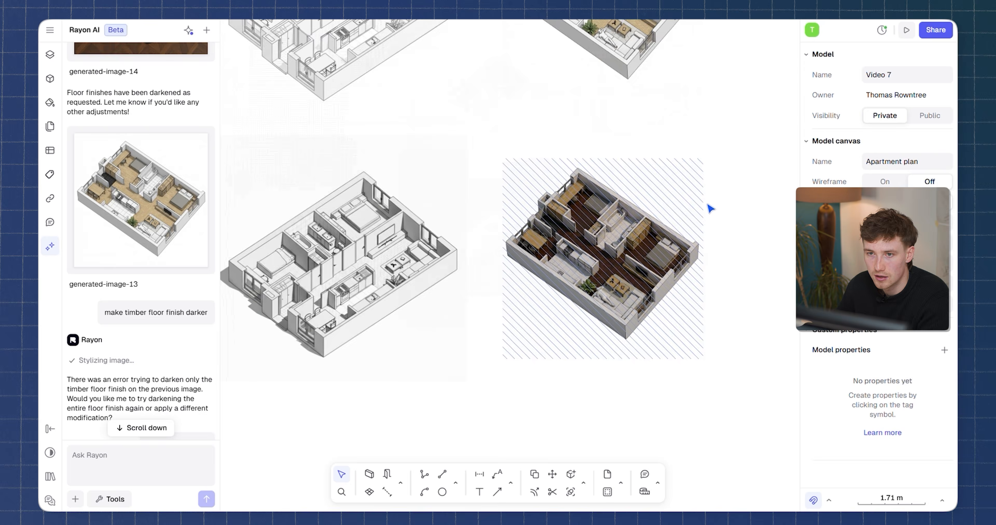
{"action": "scroll", "coordinate": [702, 63], "scroll_direction": "down", "scroll_amount": 1}
{"action": "middle_click_drag", "start_coordinate": [701, 64], "coordinate": [678, 314]}
{"action": "scroll", "coordinate": [677, 313], "scroll_direction": "up", "scroll_amount": 3}
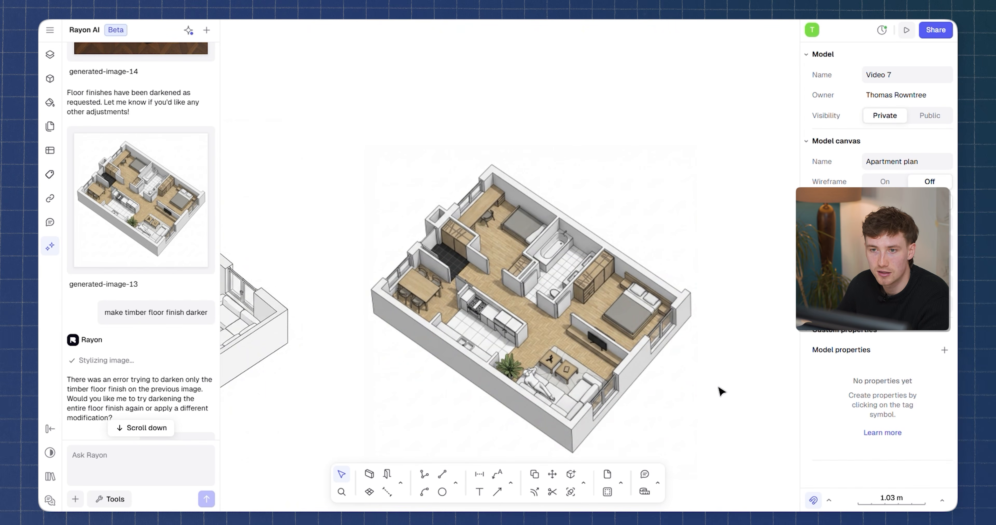
{"action": "scroll", "coordinate": [758, 371], "scroll_direction": "down", "scroll_amount": 4}
{"action": "scroll", "coordinate": [634, 255], "scroll_direction": "down", "scroll_amount": 2}
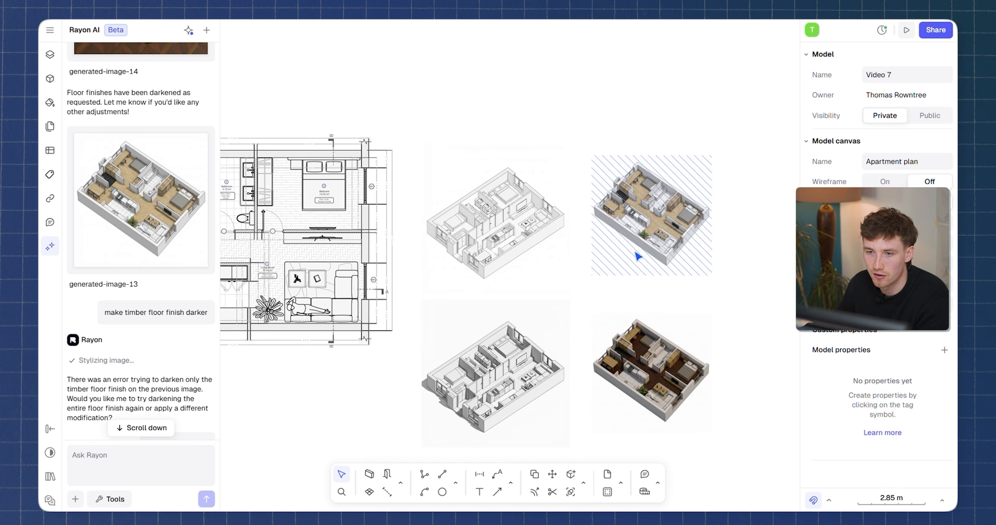
{"action": "scroll", "coordinate": [633, 256], "scroll_direction": "up", "scroll_amount": 3}
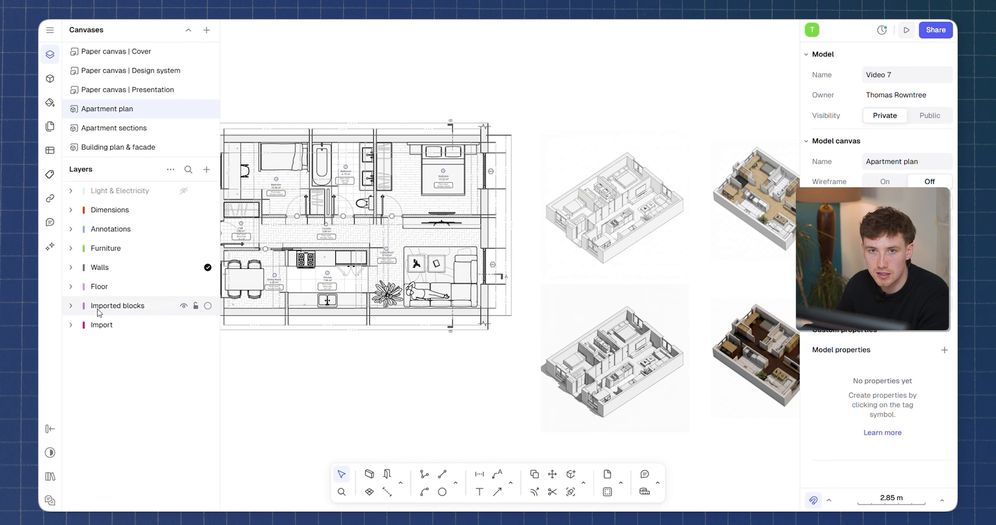
Create a new paper canvas named Presentation.
{"action": "scroll", "coordinate": [370, 220], "scroll_direction": "down", "scroll_amount": 2}
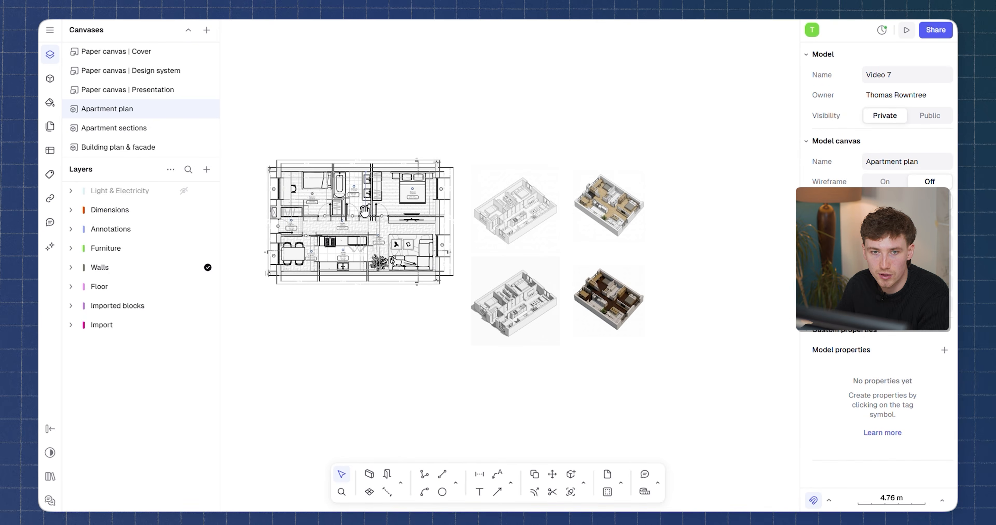
{"action": "scroll", "coordinate": [369, 220], "scroll_direction": "up", "scroll_amount": 2}
{"action": "left_click", "coordinate": [206, 31]}
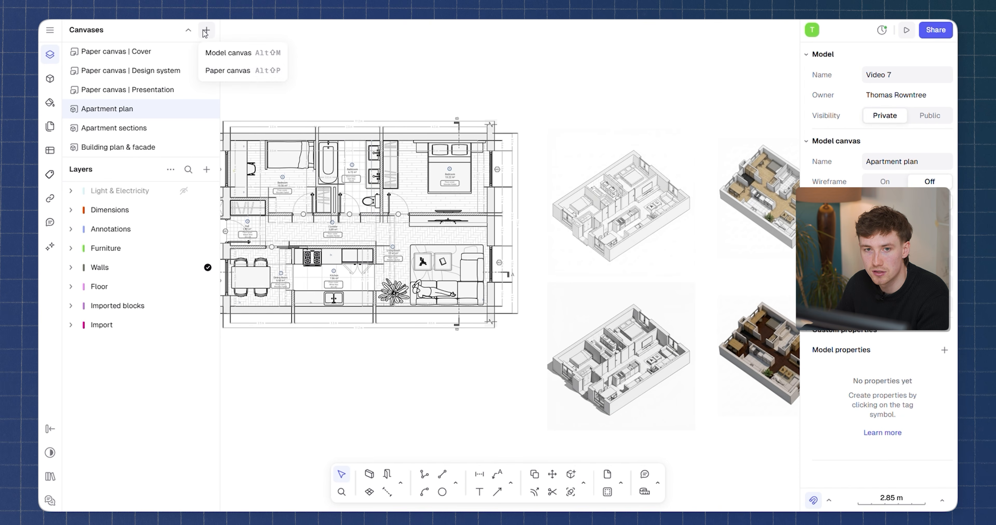
{"action": "left_click", "coordinate": [230, 70]}
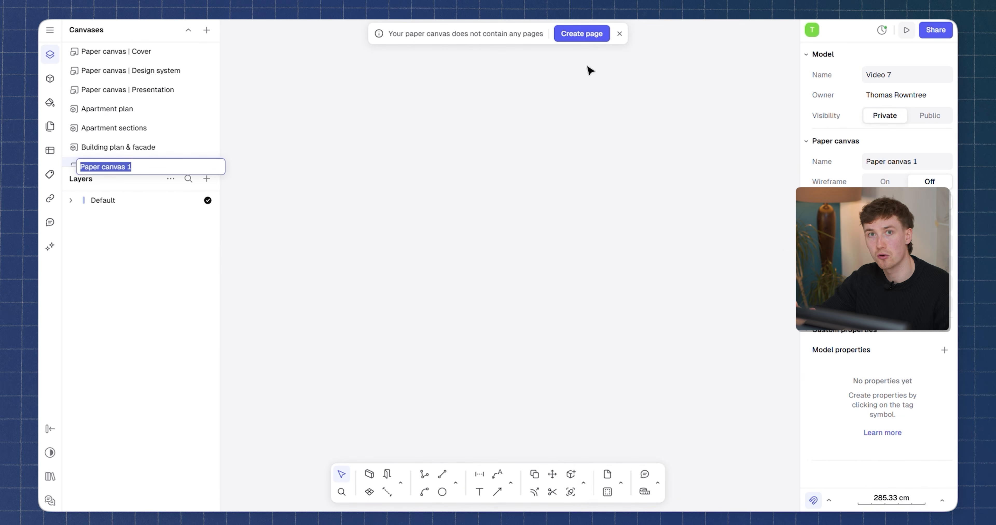
{"action": "left_click", "coordinate": [620, 34]}
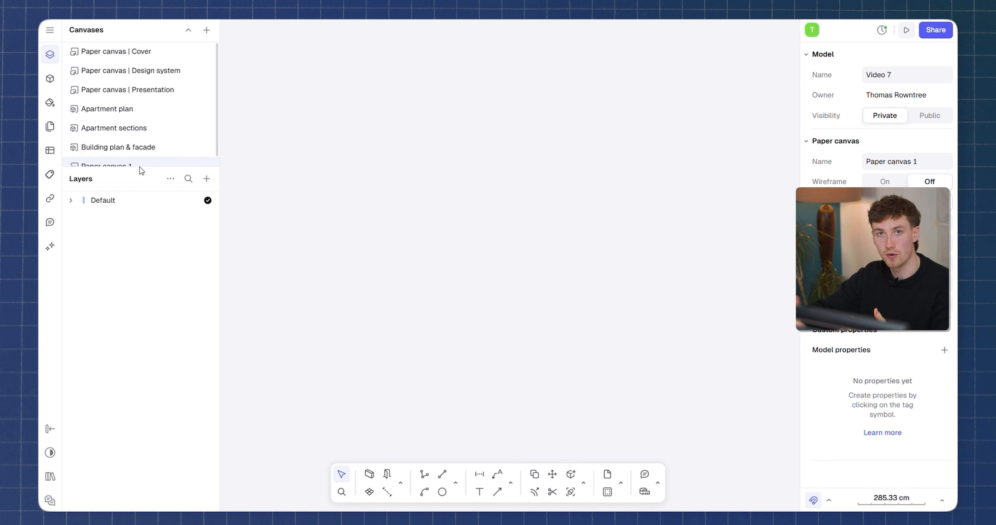
{"action": "type", "text": "Presentation"}
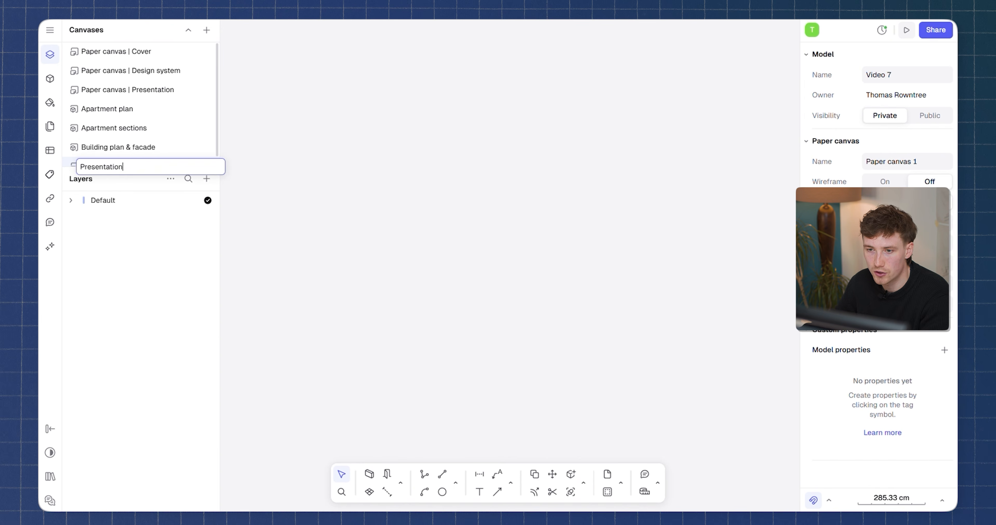
{"action": "key", "text": "Return"}
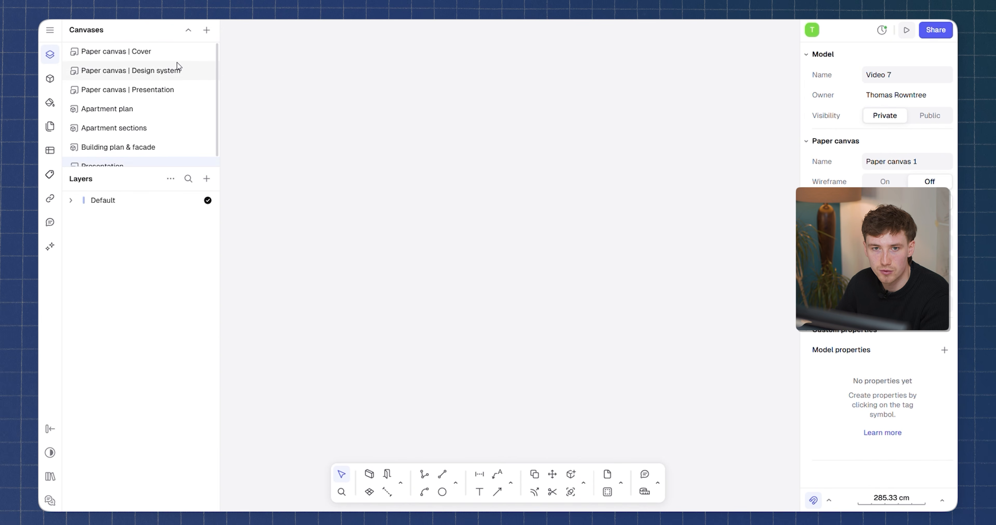
Add a page to the Presentation canvas and set its paper size to A3.
{"action": "scroll", "coordinate": [185, 92], "scroll_direction": "down", "scroll_amount": 1}
{"action": "left_click", "coordinate": [206, 178]}
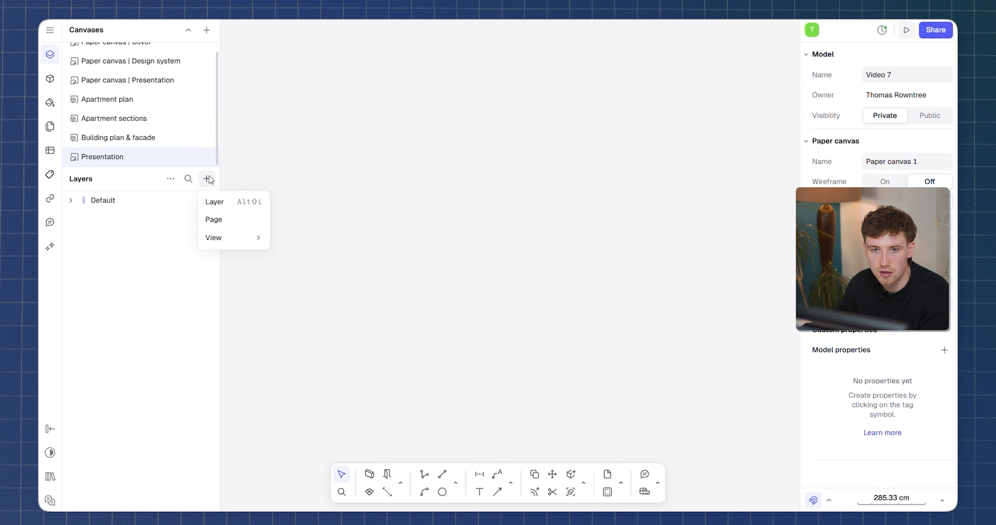
{"action": "left_click", "coordinate": [214, 220]}
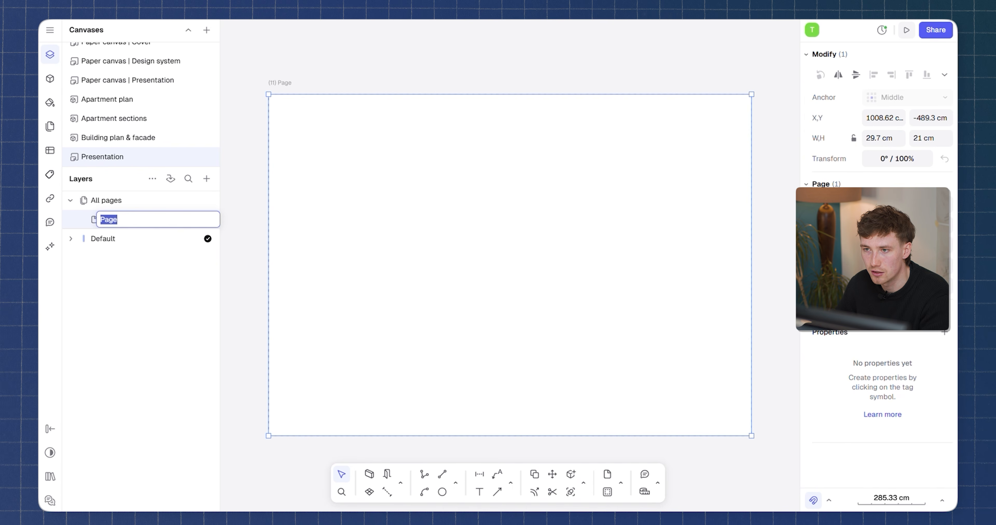
{"action": "key", "text": "Return"}
{"action": "left_click", "coordinate": [901, 272]}
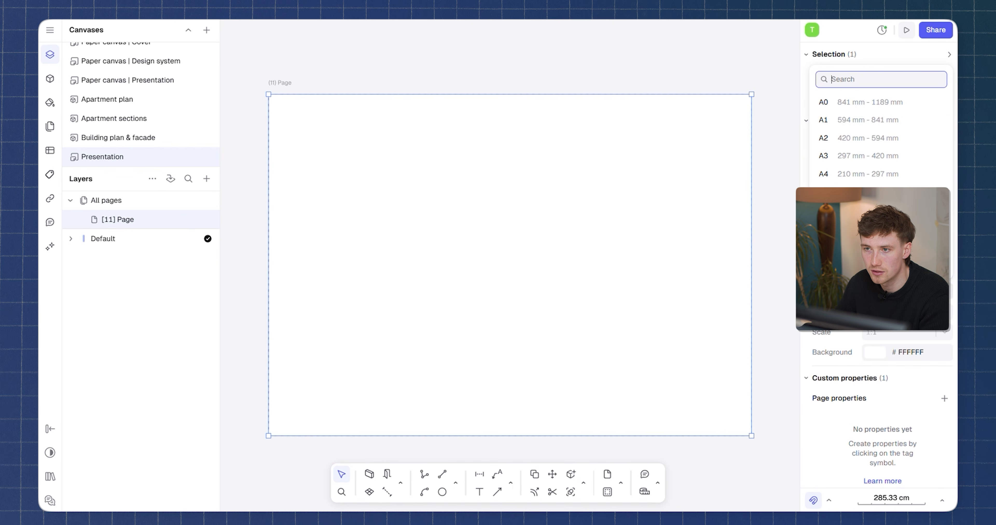
{"action": "left_click", "coordinate": [856, 159]}
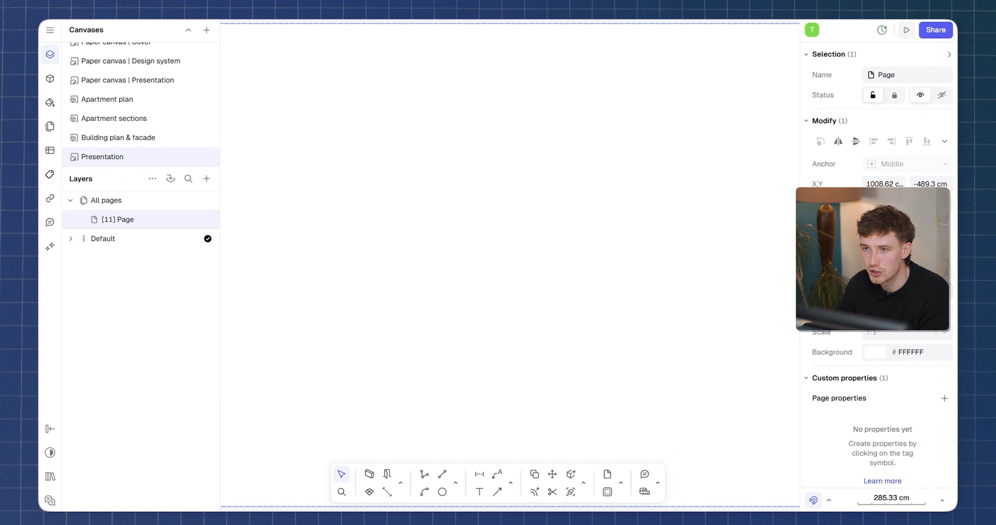
{"action": "left_click", "coordinate": [900, 272]}
{"action": "left_click", "coordinate": [853, 123]}
From the Title blocks & annotations library, place the A3 basic horizontal title block onto the page.
{"action": "scroll", "coordinate": [591, 209], "scroll_direction": "down", "scroll_amount": 5}
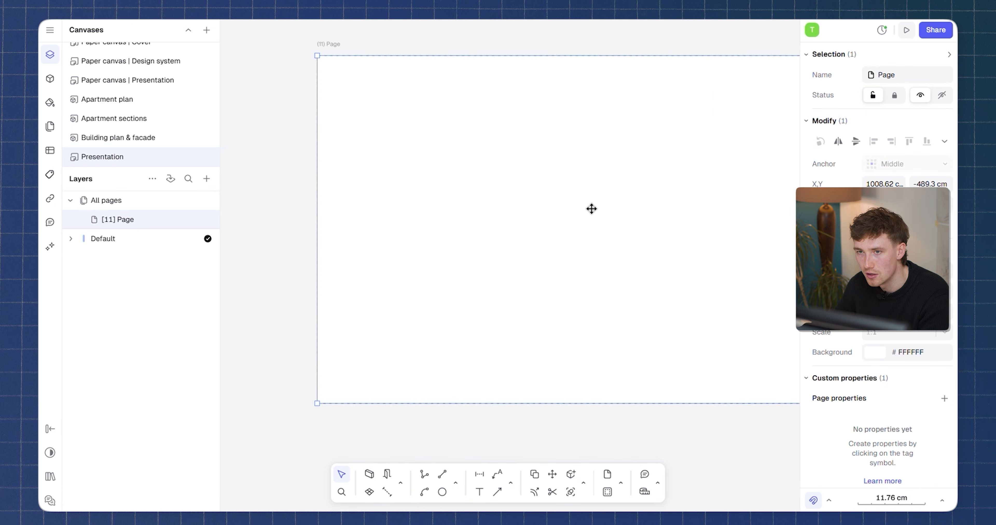
{"action": "scroll", "coordinate": [592, 209], "scroll_direction": "down", "scroll_amount": 3}
{"action": "left_click_drag", "start_coordinate": [678, 161], "coordinate": [636, 161]}
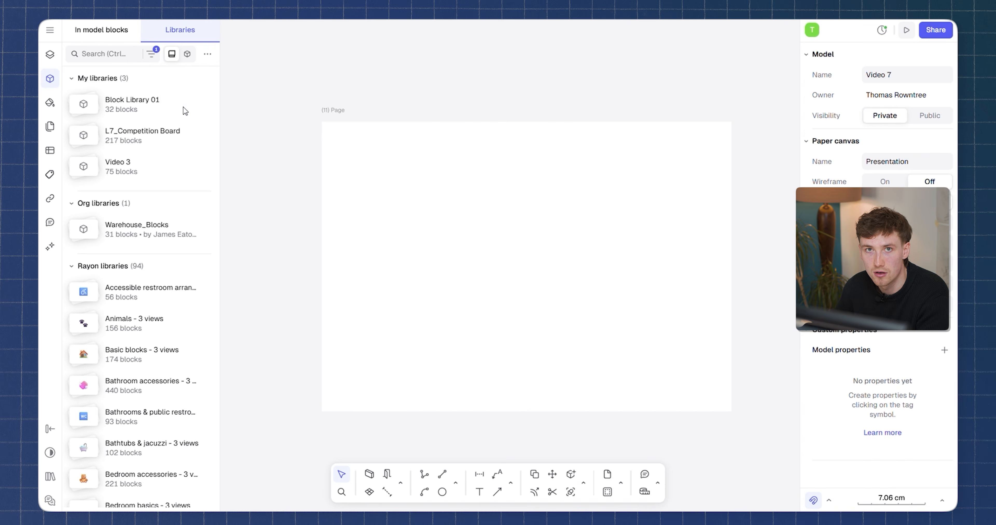
{"action": "scroll", "coordinate": [165, 263], "scroll_direction": "down", "scroll_amount": 15}
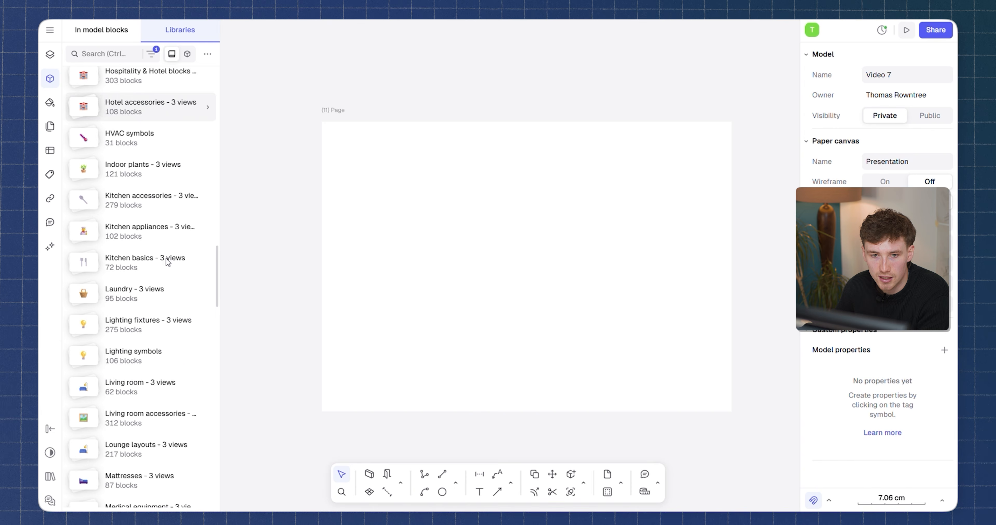
{"action": "scroll", "coordinate": [167, 263], "scroll_direction": "down", "scroll_amount": 15}
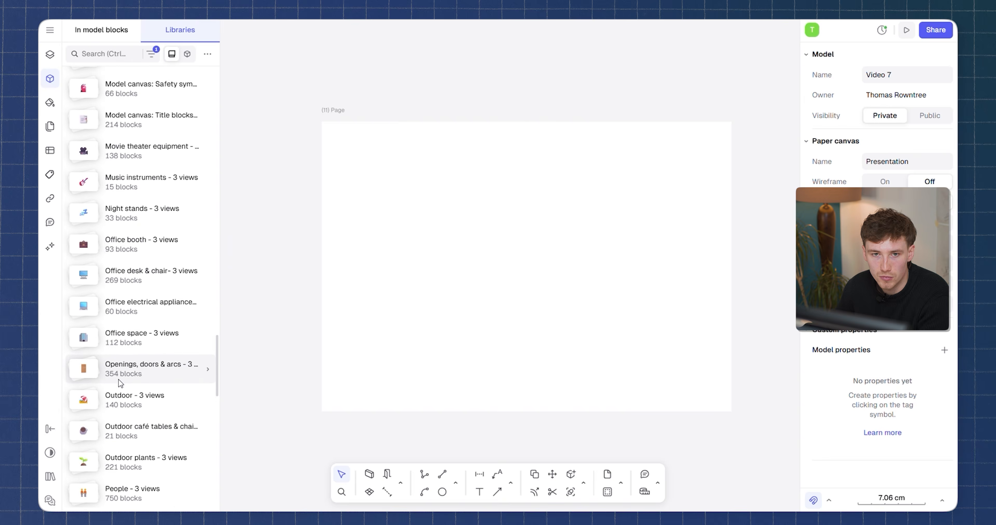
{"action": "scroll", "coordinate": [120, 377], "scroll_direction": "down", "scroll_amount": 10}
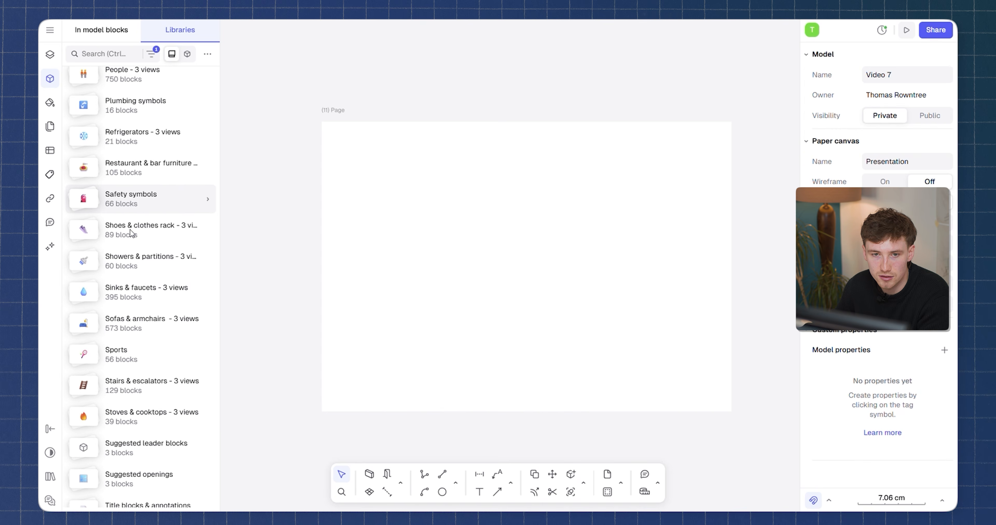
{"action": "scroll", "coordinate": [150, 406], "scroll_direction": "down", "scroll_amount": 2}
{"action": "left_click", "coordinate": [149, 333]}
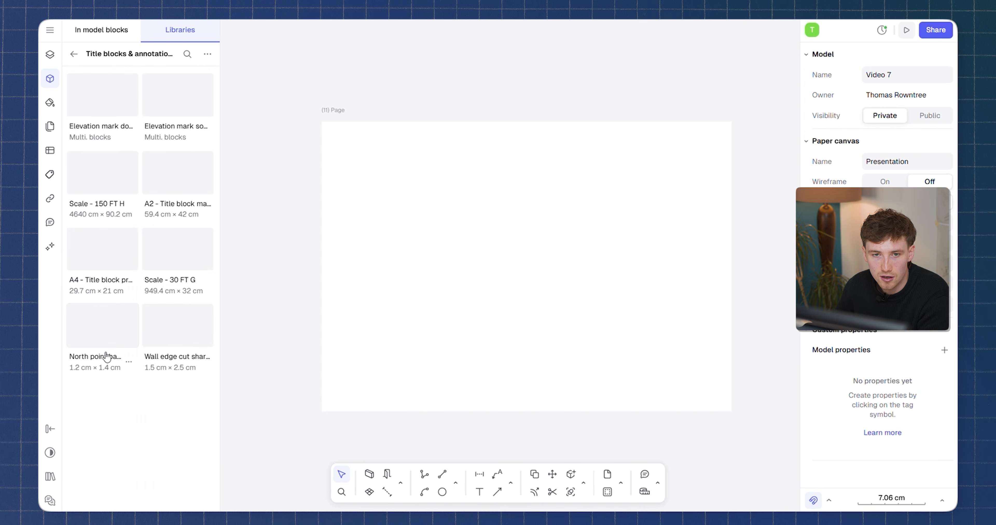
{"action": "scroll", "coordinate": [116, 289], "scroll_direction": "down", "scroll_amount": 5}
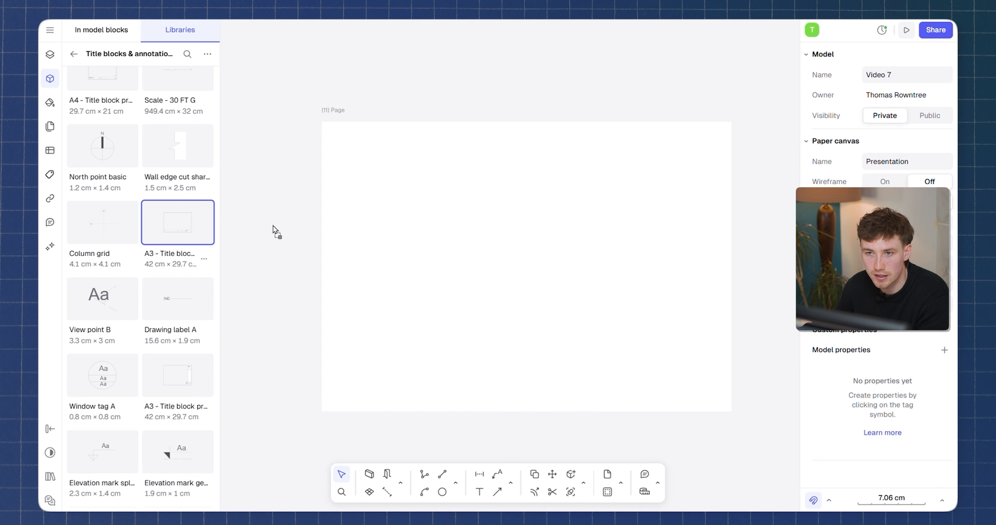
{"action": "left_click_drag", "start_coordinate": [273, 228], "coordinate": [441, 244]}
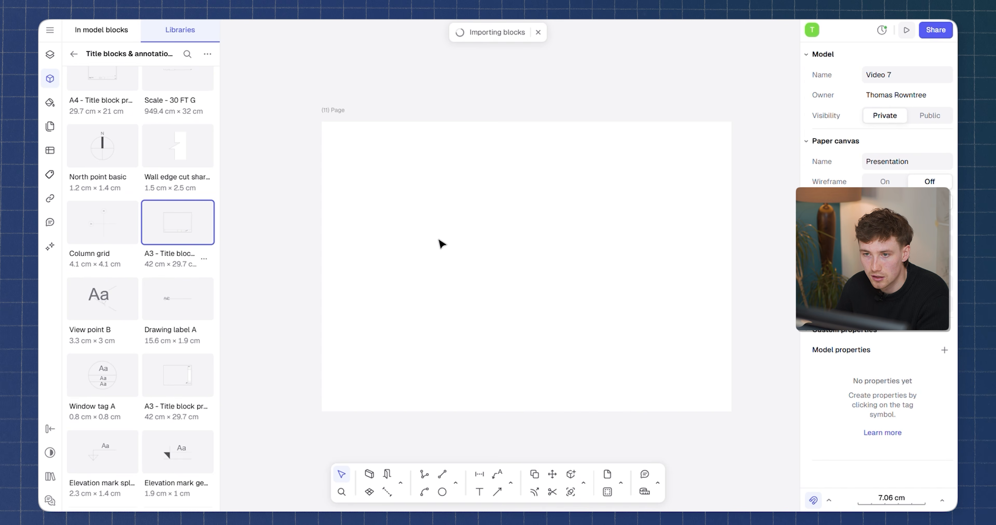
{"action": "left_click", "coordinate": [769, 329]}
Inspect the title block's drawing number and scale fields.
{"action": "scroll", "coordinate": [692, 411], "scroll_direction": "up", "scroll_amount": 6}
{"action": "scroll", "coordinate": [636, 372], "scroll_direction": "down", "scroll_amount": 8}
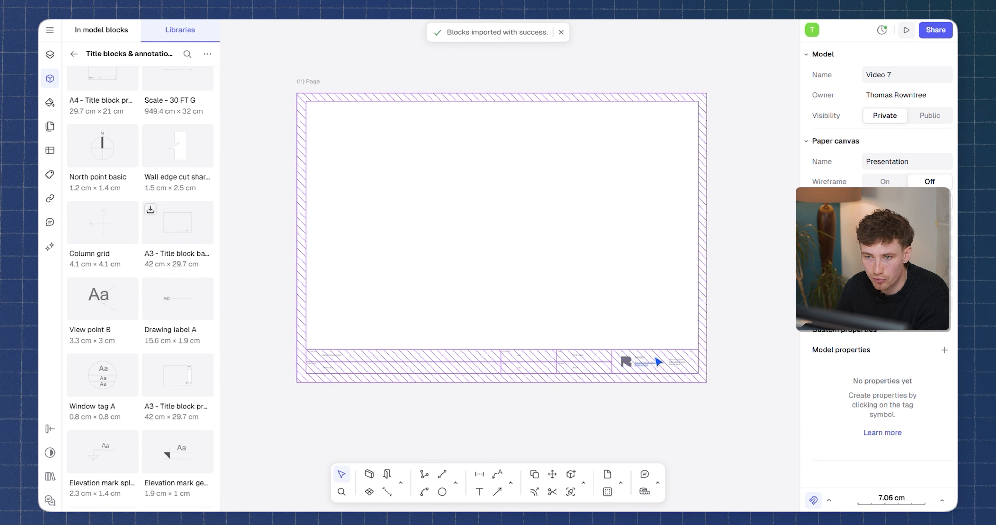
{"action": "left_click", "coordinate": [649, 363]}
{"action": "scroll", "coordinate": [642, 356], "scroll_direction": "up", "scroll_amount": 6}
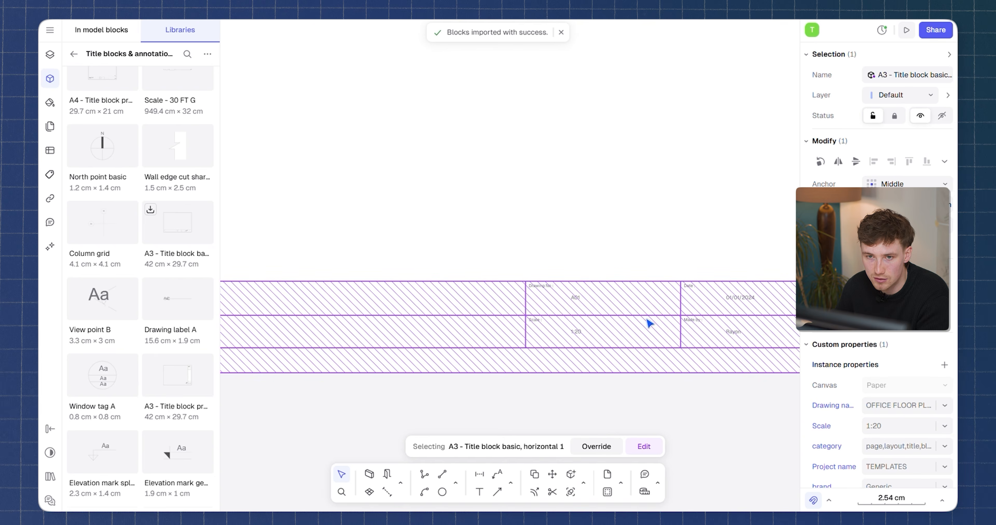
{"action": "scroll", "coordinate": [603, 325], "scroll_direction": "up", "scroll_amount": 5}
{"action": "scroll", "coordinate": [499, 328], "scroll_direction": "right", "scroll_amount": 4}
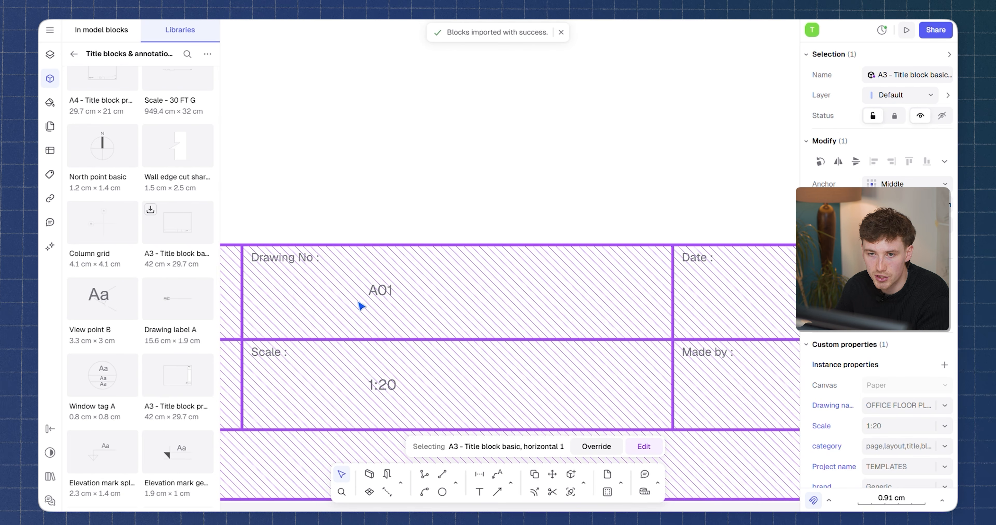
{"action": "double_click", "coordinate": [381, 295]}
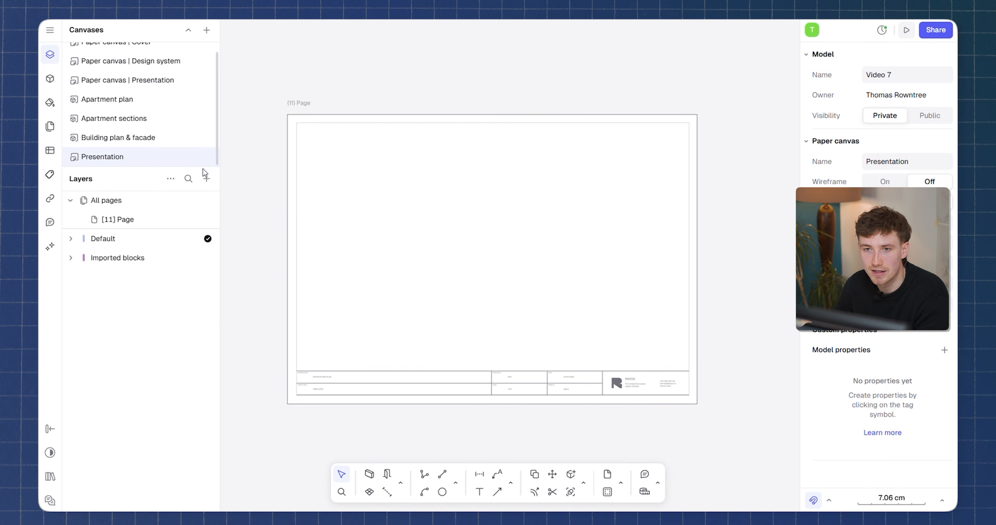
Add a view of the Apartment plan canvas to the page and move it over the sheet.
{"action": "left_click", "coordinate": [207, 178]}
{"action": "mouse_move", "coordinate": [224, 234]}
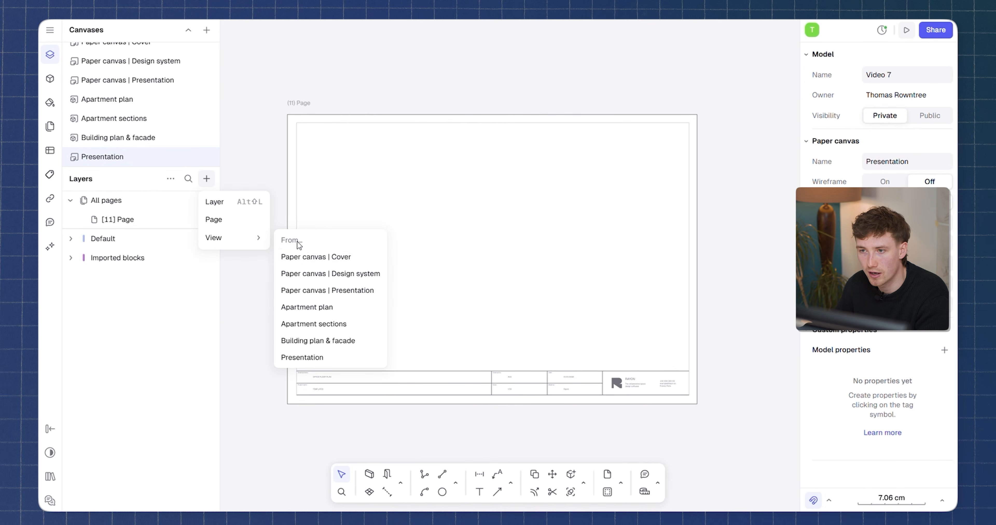
{"action": "left_click", "coordinate": [318, 309]}
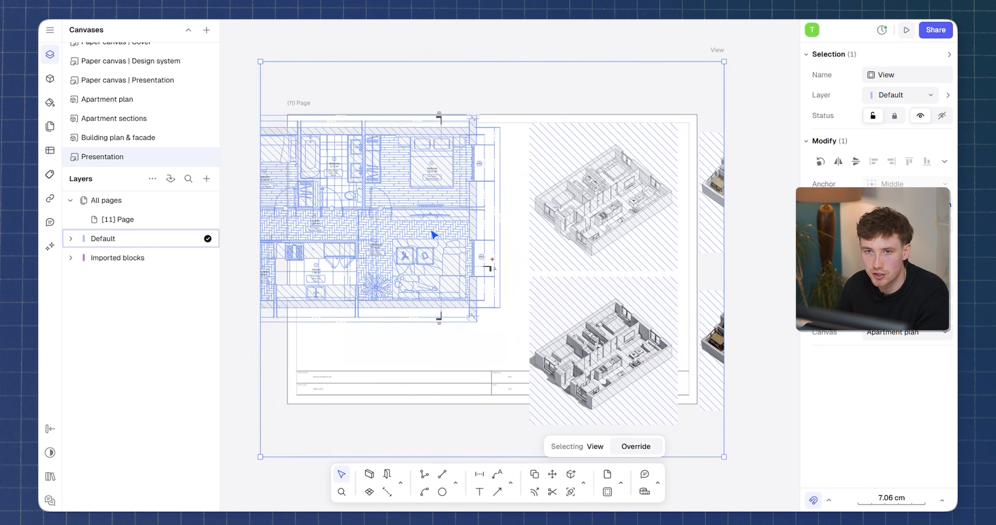
{"action": "left_click_drag", "start_coordinate": [433, 234], "coordinate": [460, 267]}
Set the view's scale to 1:50.
{"action": "left_click", "coordinate": [905, 272]}
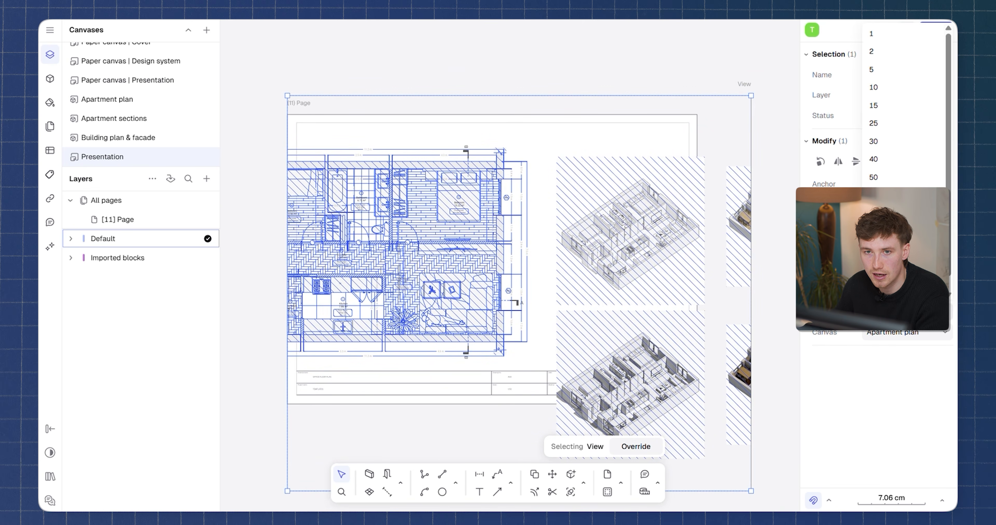
{"action": "left_click", "coordinate": [874, 214]}
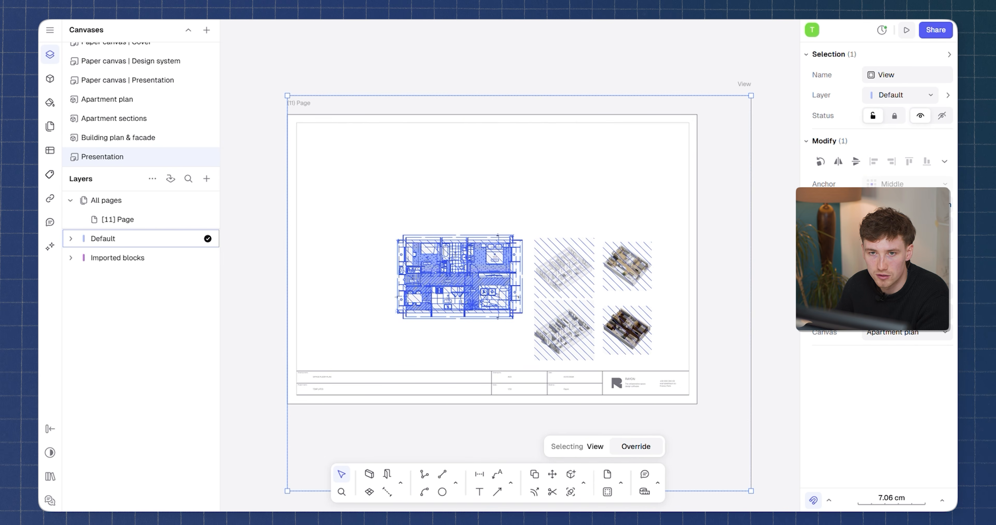
{"action": "left_click", "coordinate": [904, 272]}
{"action": "left_click", "coordinate": [873, 178]}
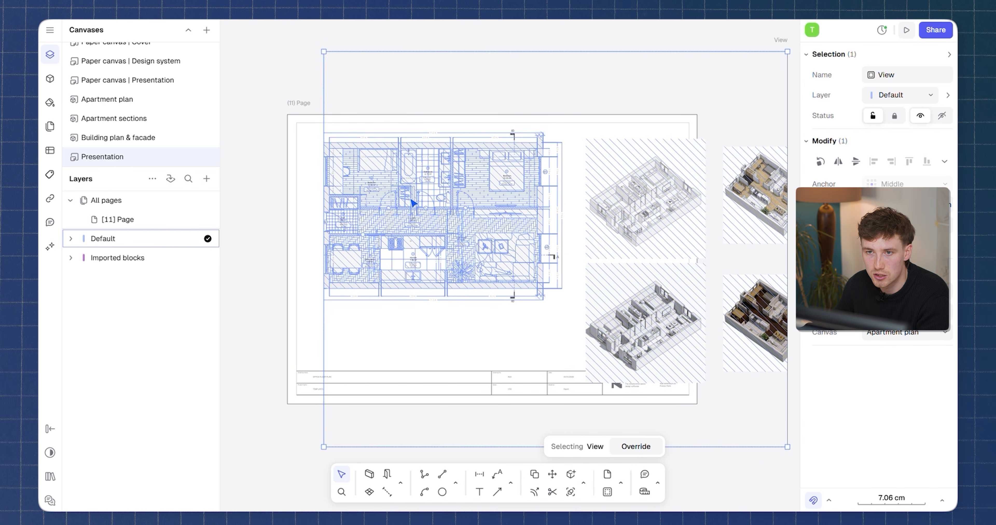
Crop the Apartment plan view's frame down to the floor plan and reposition it on the sheet.
{"action": "double_click", "coordinate": [337, 167]}
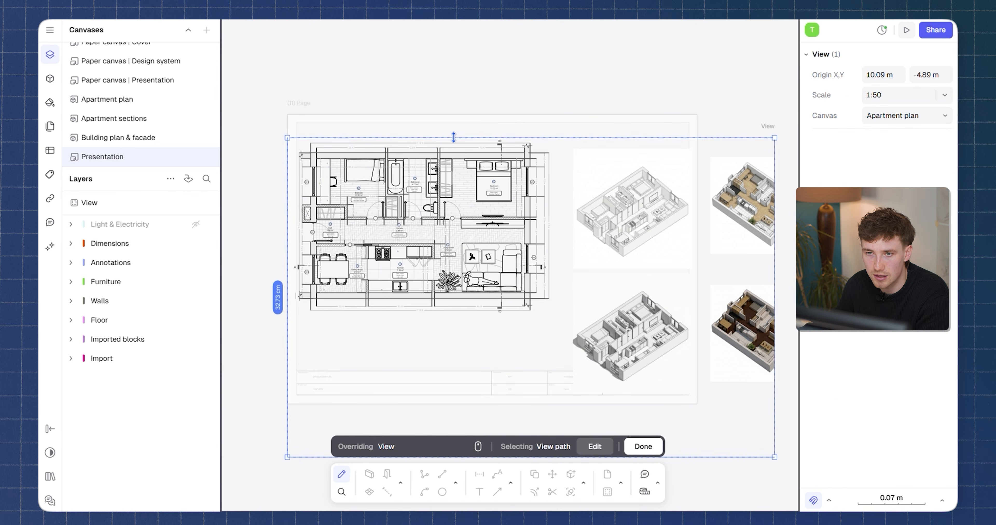
{"action": "left_click_drag", "start_coordinate": [454, 138], "coordinate": [453, 132]}
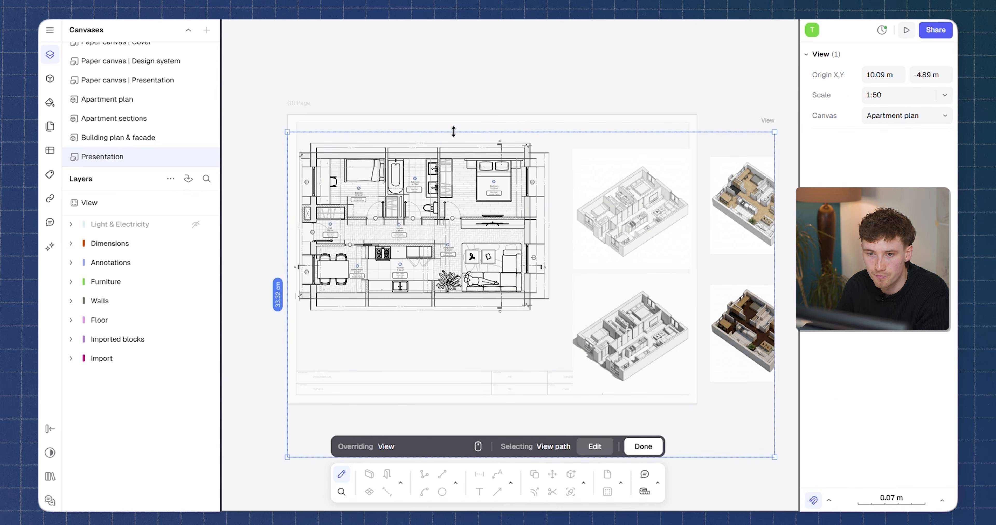
{"action": "left_click_drag", "start_coordinate": [775, 182], "coordinate": [560, 181]}
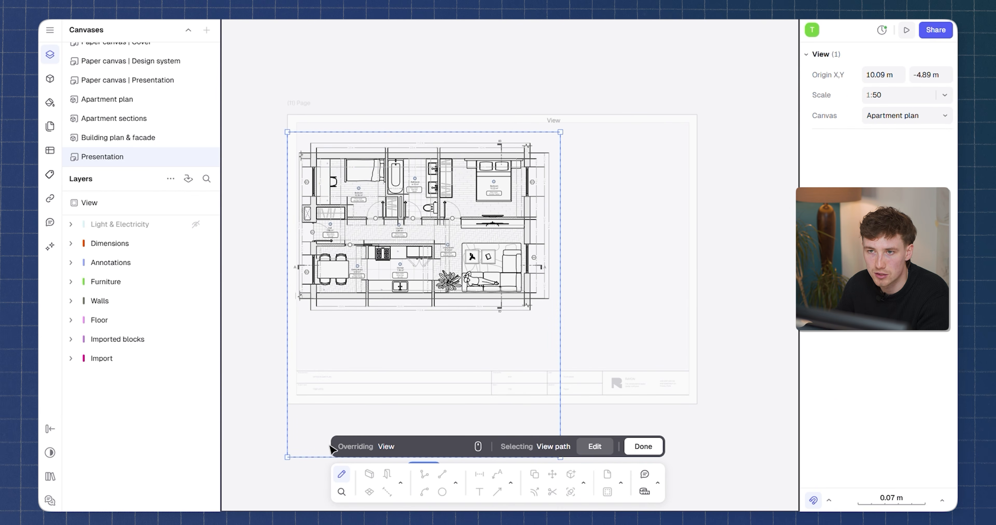
{"action": "left_click_drag", "start_coordinate": [312, 457], "coordinate": [341, 319]}
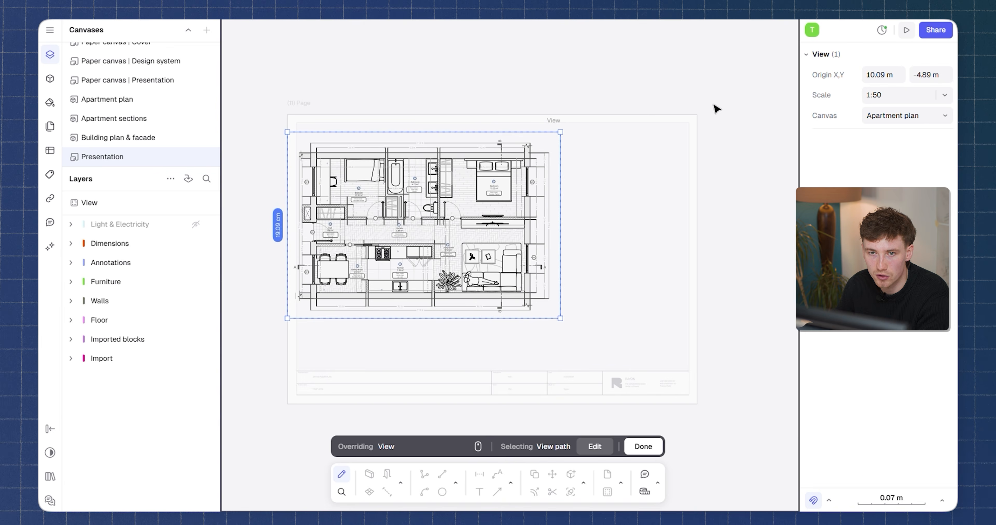
{"action": "double_click", "coordinate": [702, 110]}
{"action": "mouse_move", "coordinate": [419, 190]}
{"action": "left_mouse_down"}
{"action": "mouse_move", "coordinate": [448, 196]}
{"action": "mouse_move", "coordinate": [435, 200]}
{"action": "left_mouse_up"}
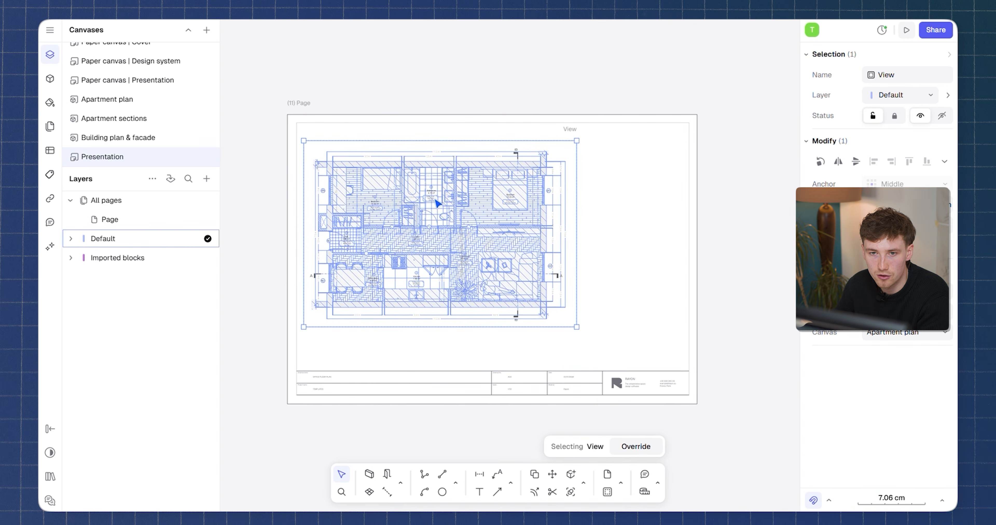
Add a second view of the Apartment plan canvas and crop it to the axonometric image beside the plan.
{"action": "left_click", "coordinate": [206, 178]}
{"action": "mouse_move", "coordinate": [216, 238]}
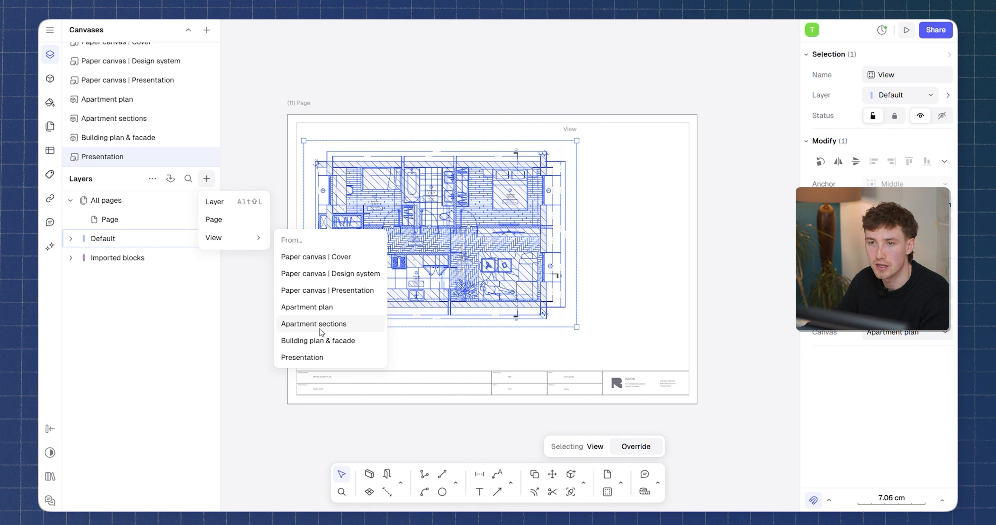
{"action": "left_click", "coordinate": [320, 308]}
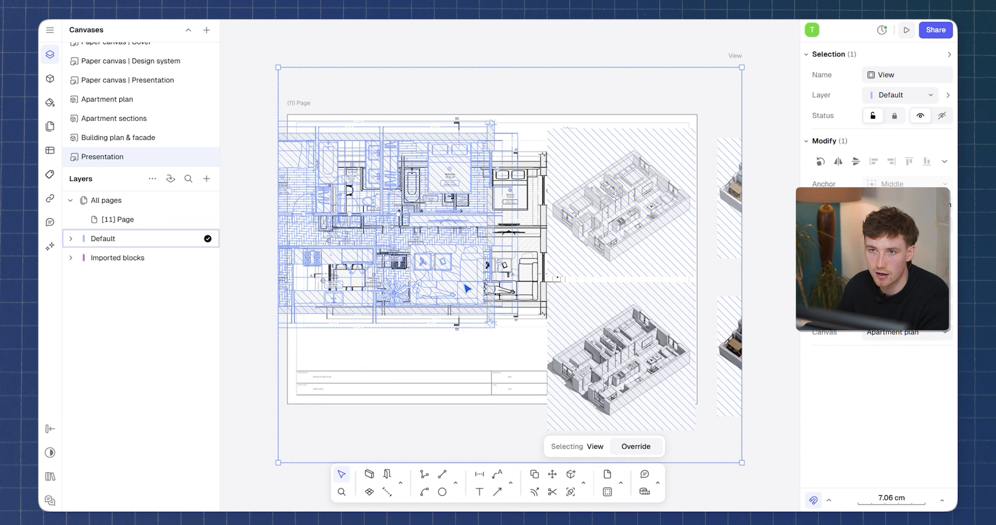
{"action": "double_click", "coordinate": [640, 219]}
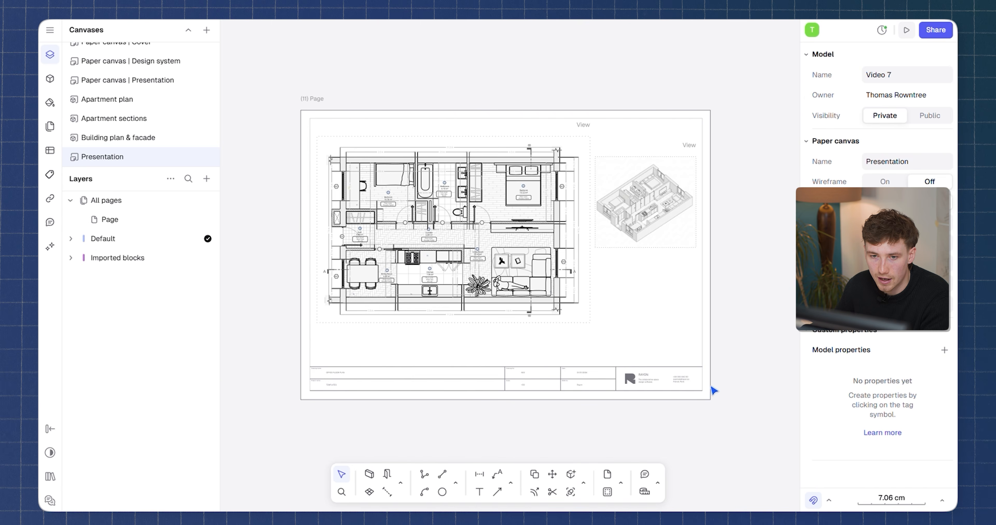
Add the title 'Apartment Axo' beneath the axonometric view and set its font style to Black.
{"action": "scroll", "coordinate": [703, 325], "scroll_direction": "up", "scroll_amount": 5, "text": "ctrl"}
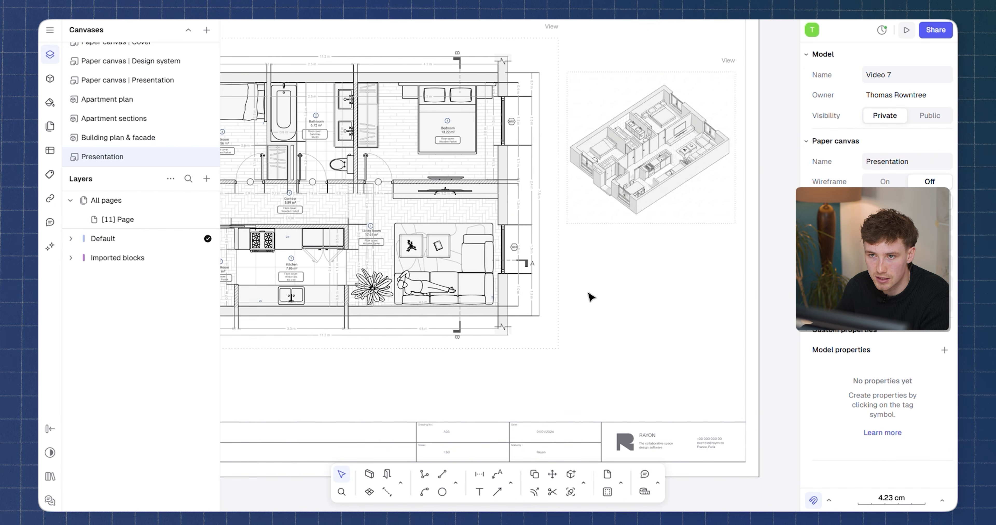
{"action": "left_click_drag", "start_coordinate": [614, 304], "coordinate": [640, 308]}
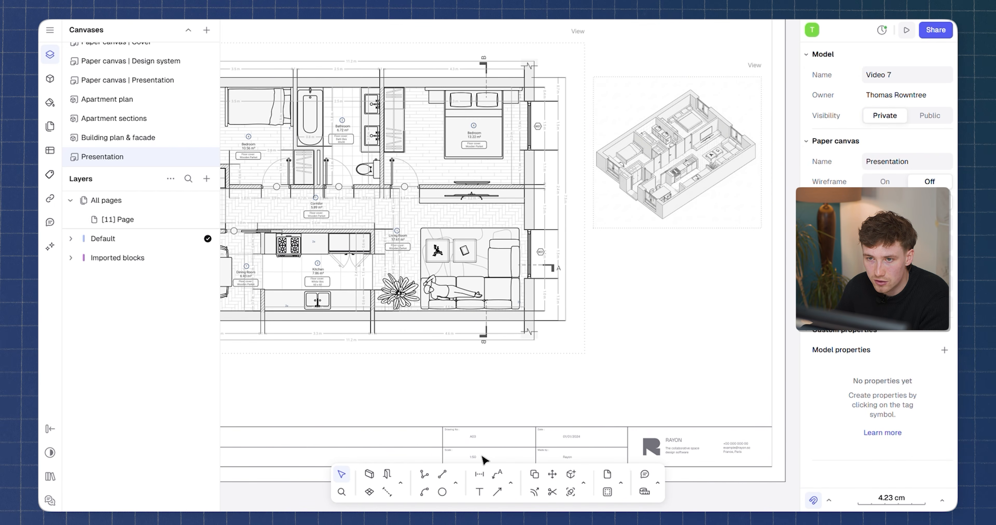
{"action": "left_click", "coordinate": [480, 492]}
{"action": "left_click", "coordinate": [611, 260]}
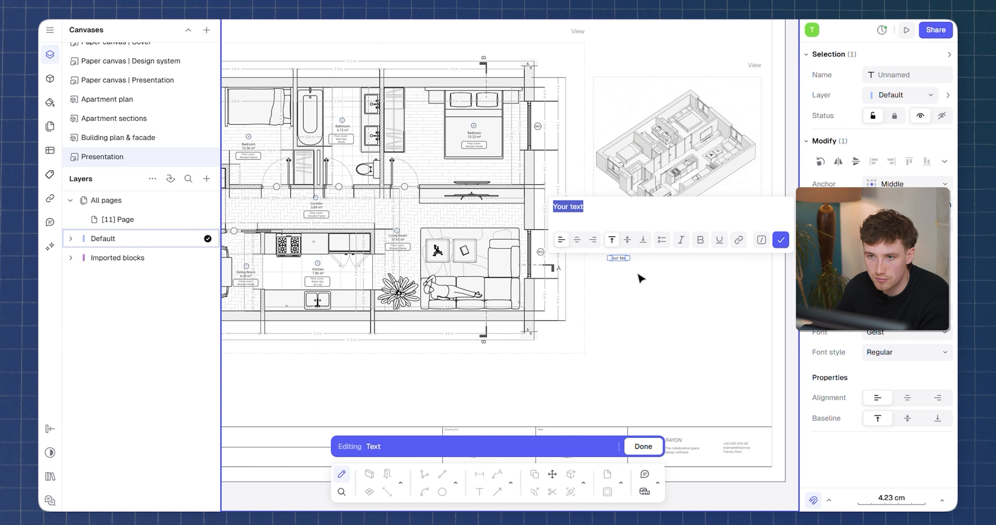
{"action": "scroll", "coordinate": [645, 271], "scroll_direction": "up", "scroll_amount": 3, "text": "ctrl"}
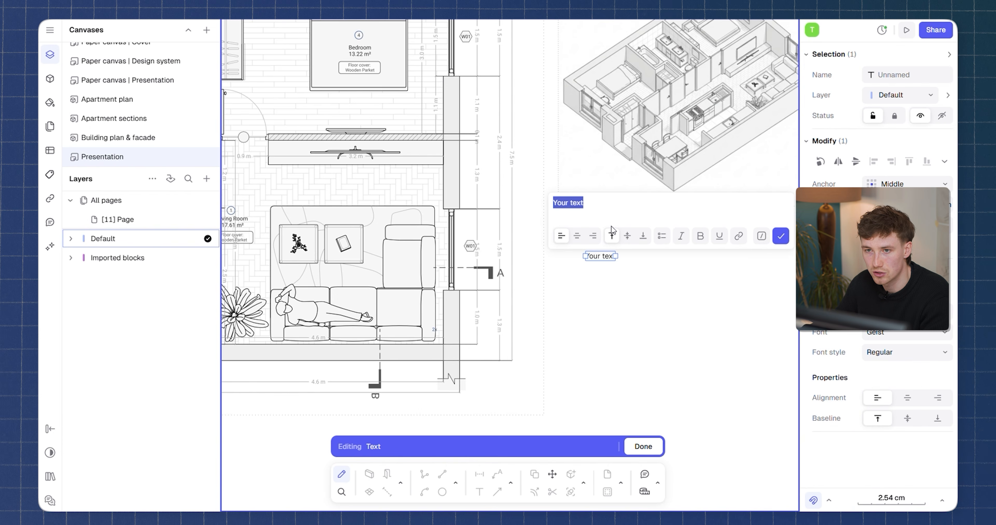
{"action": "type", "text": "Apartment Axo"}
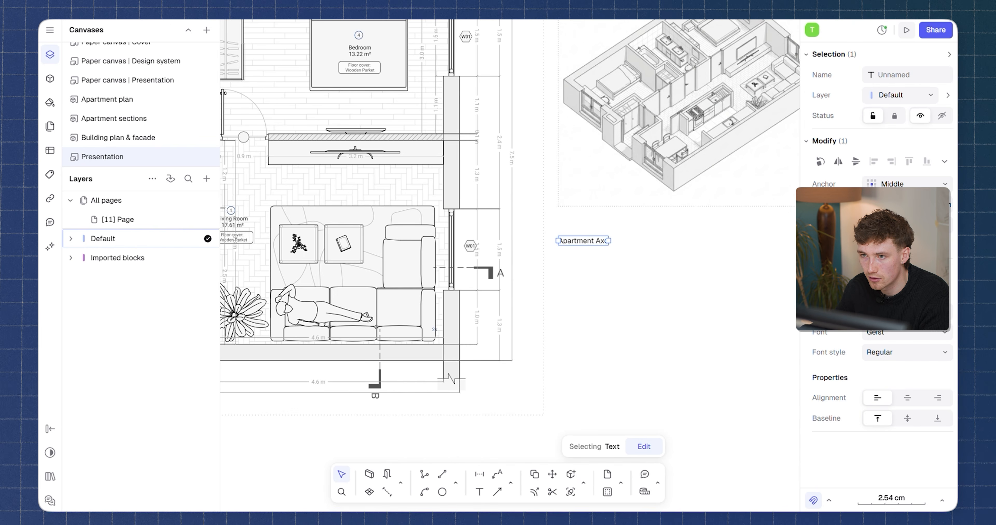
{"action": "left_click", "coordinate": [917, 355]}
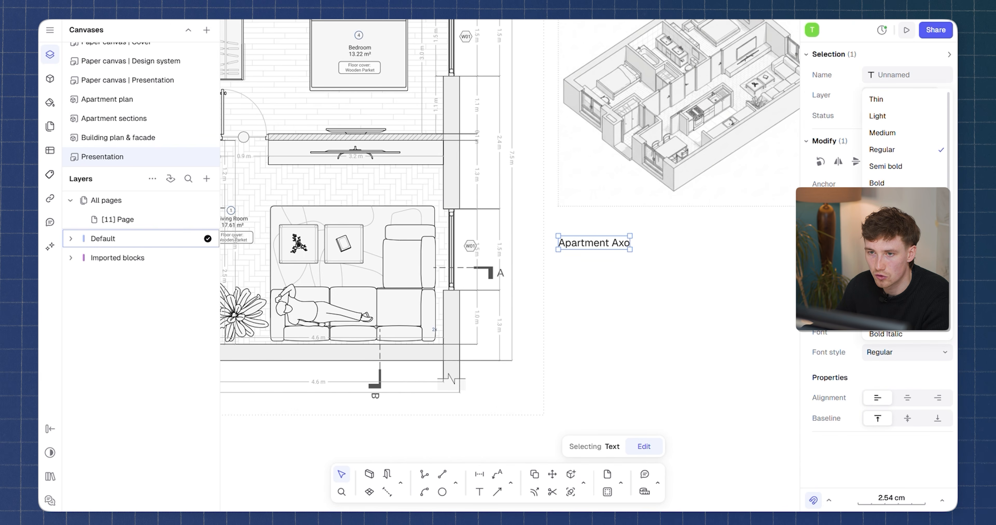
{"action": "left_click", "coordinate": [886, 217]}
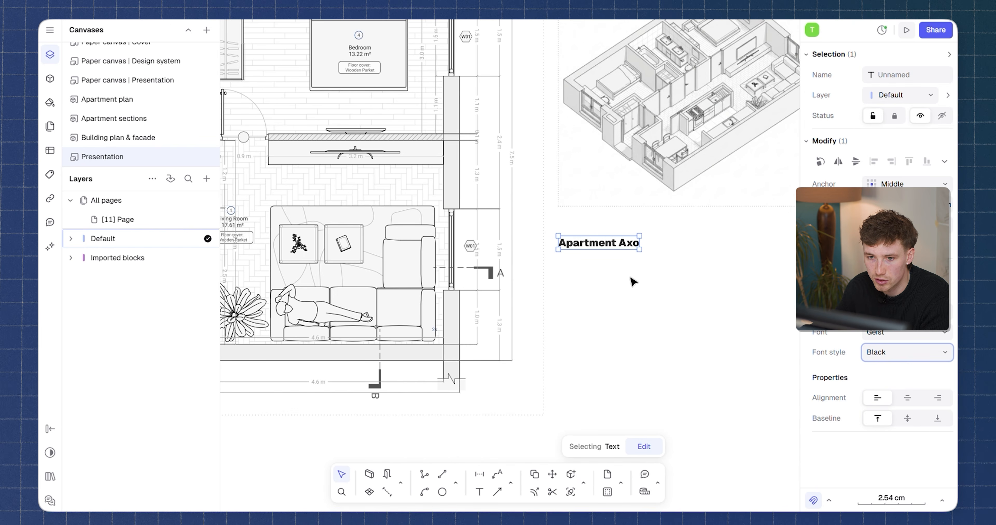
{"action": "left_click", "coordinate": [627, 265]}
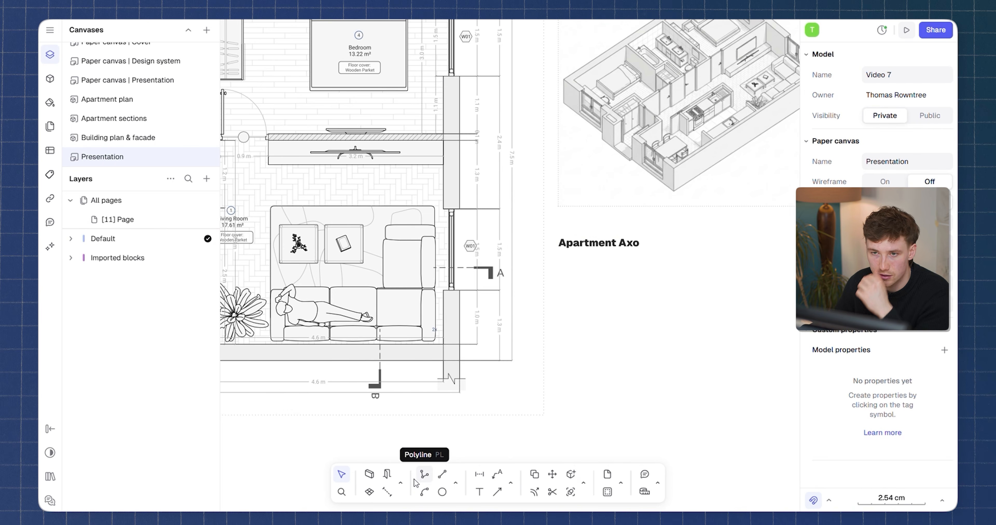
Add the description 'This axo shows the spatial relationship between the living, dining and sleeping zones.' at 0.3 cm in Medium.
{"action": "left_click", "coordinate": [480, 492]}
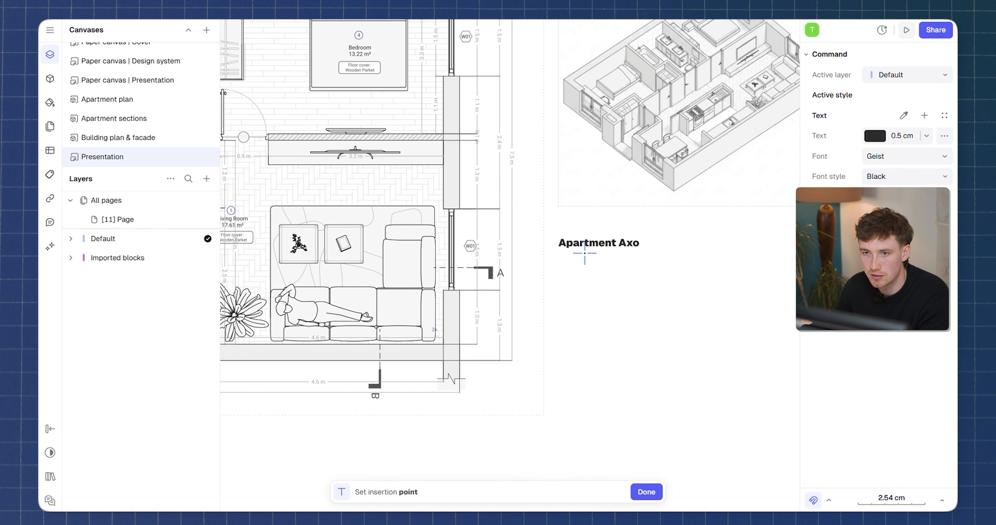
{"action": "left_click", "coordinate": [563, 280]}
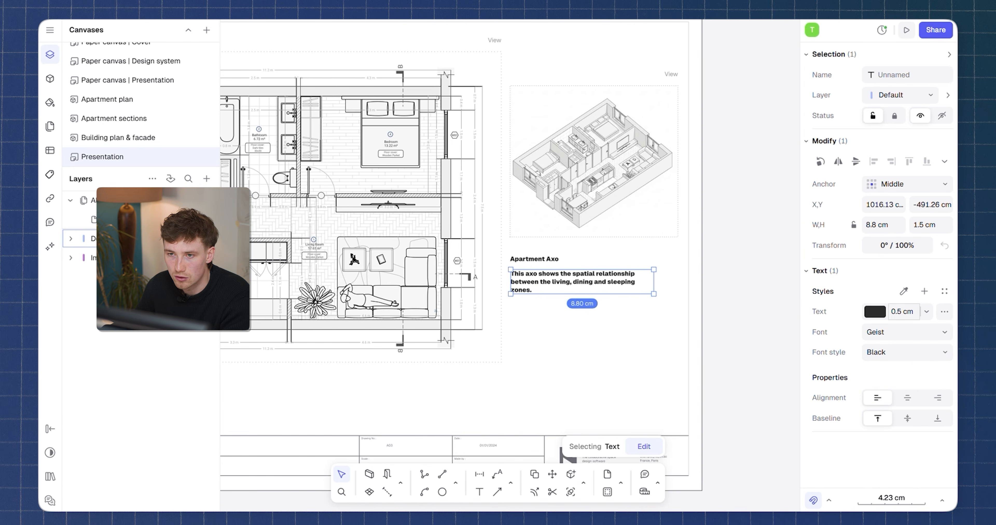
{"action": "key", "text": "Return"}
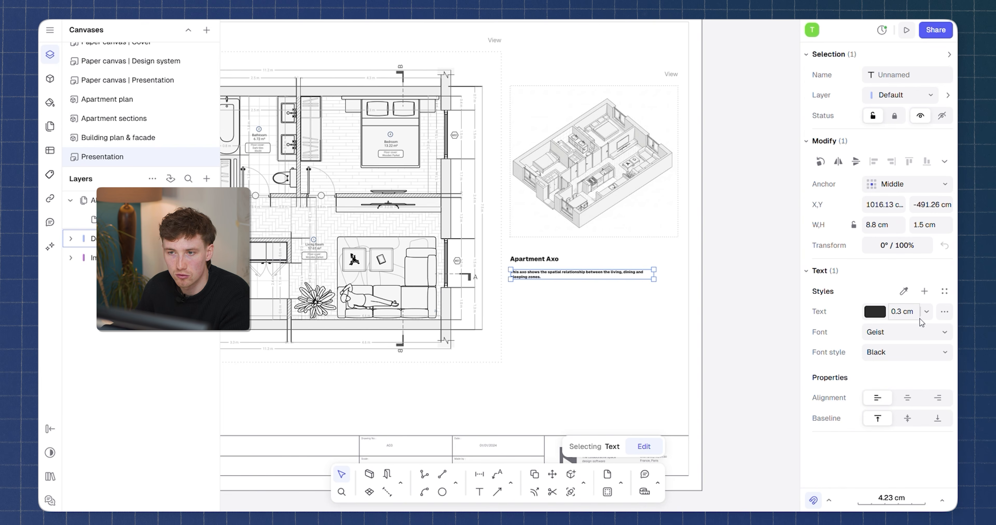
{"action": "left_click", "coordinate": [901, 352]}
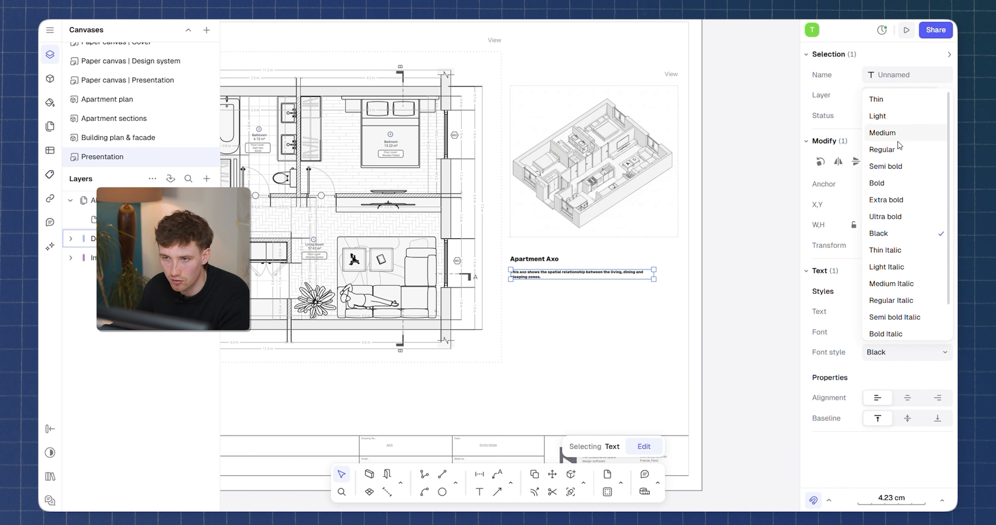
{"action": "left_click", "coordinate": [882, 133]}
Browse the pages of the Paper canvas | Presentation to compare layouts.
{"action": "scroll", "coordinate": [573, 281], "scroll_direction": "left", "scroll_amount": 3}
{"action": "scroll", "coordinate": [729, 274], "scroll_direction": "up", "scroll_amount": 4}
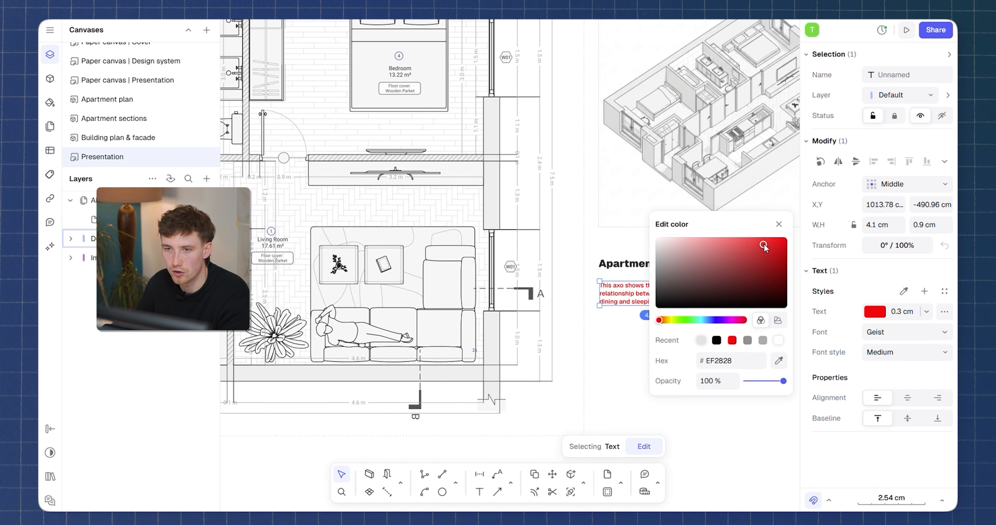
{"action": "left_click_drag", "start_coordinate": [765, 246], "coordinate": [763, 245]}
{"action": "scroll", "coordinate": [611, 257], "scroll_direction": "down", "scroll_amount": 4}
{"action": "middle_click_drag", "start_coordinate": [597, 251], "coordinate": [578, 248]}
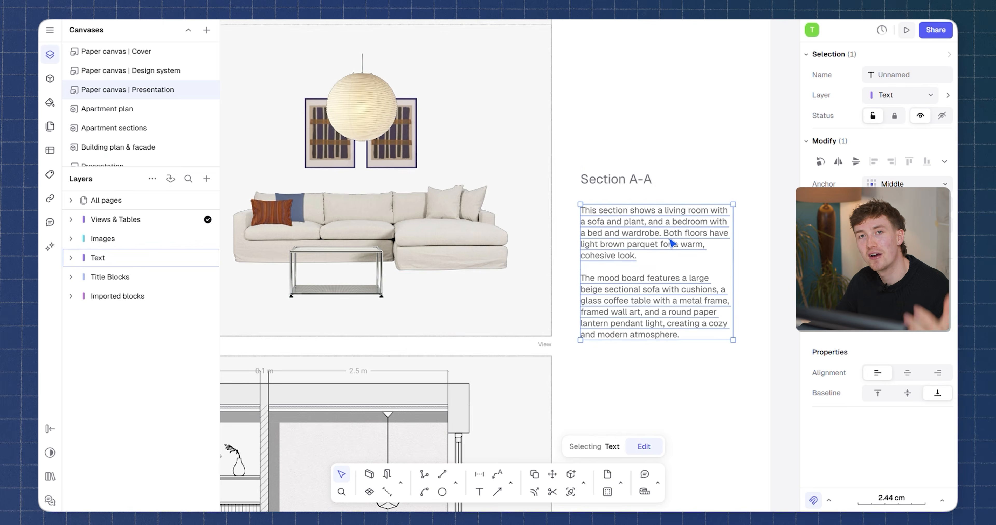
{"action": "scroll", "coordinate": [709, 246], "scroll_direction": "down", "scroll_amount": 5}
{"action": "left_click", "coordinate": [779, 206]}
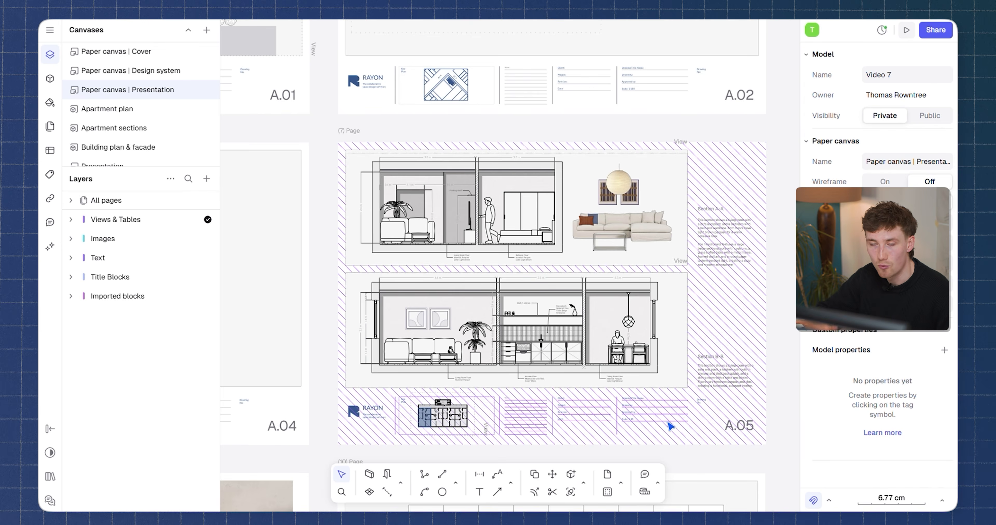
{"action": "scroll", "coordinate": [522, 415], "scroll_direction": "down", "scroll_amount": 5}
{"action": "middle_click_drag", "start_coordinate": [511, 400], "coordinate": [774, 431]}
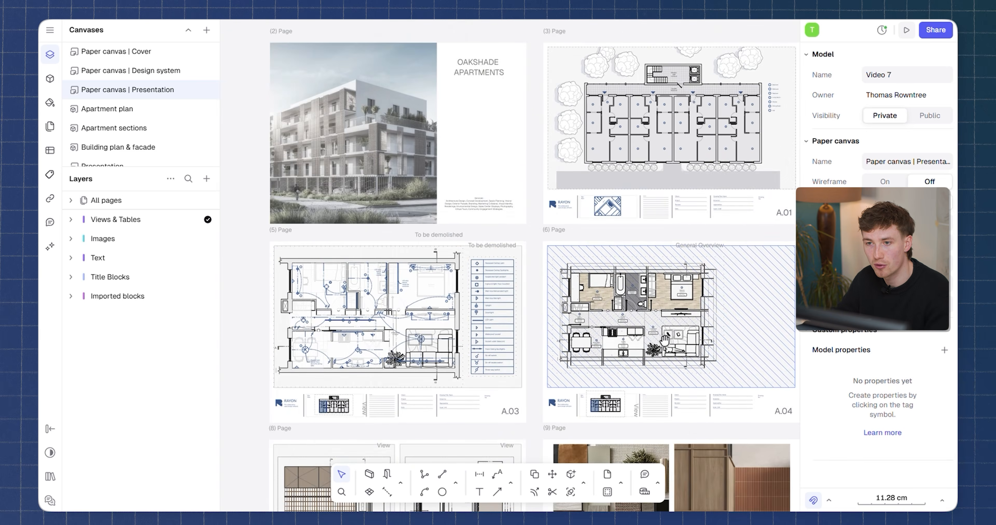
{"action": "middle_click_drag", "start_coordinate": [497, 375], "coordinate": [484, 319]}
{"action": "middle_click_drag", "start_coordinate": [638, 326], "coordinate": [432, 313]}
{"action": "scroll", "coordinate": [425, 252], "scroll_direction": "up", "scroll_amount": 3}
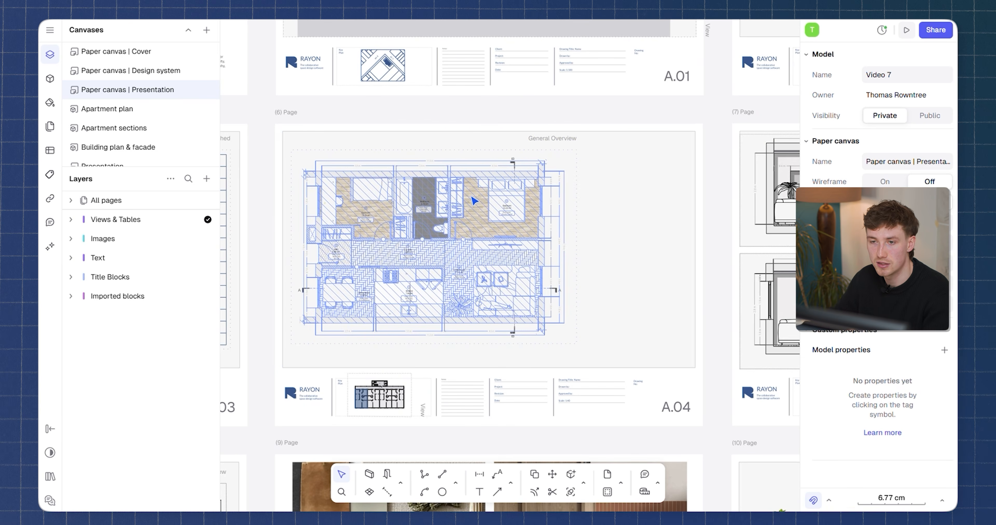
Add a view of the Presentation canvas's render beside the facade on sheet A.02 and resize it.
{"action": "left_click", "coordinate": [207, 178]}
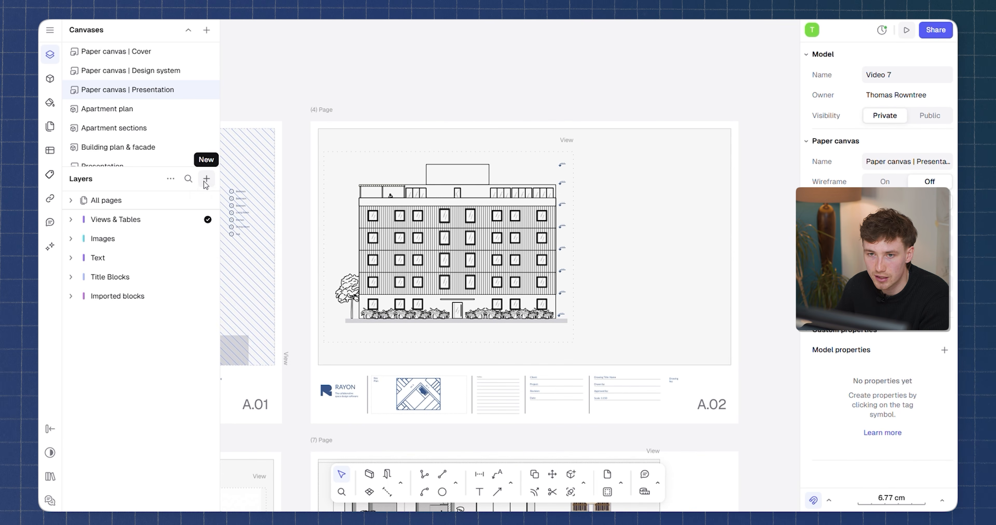
{"action": "left_click", "coordinate": [205, 181]}
{"action": "mouse_move", "coordinate": [234, 238]}
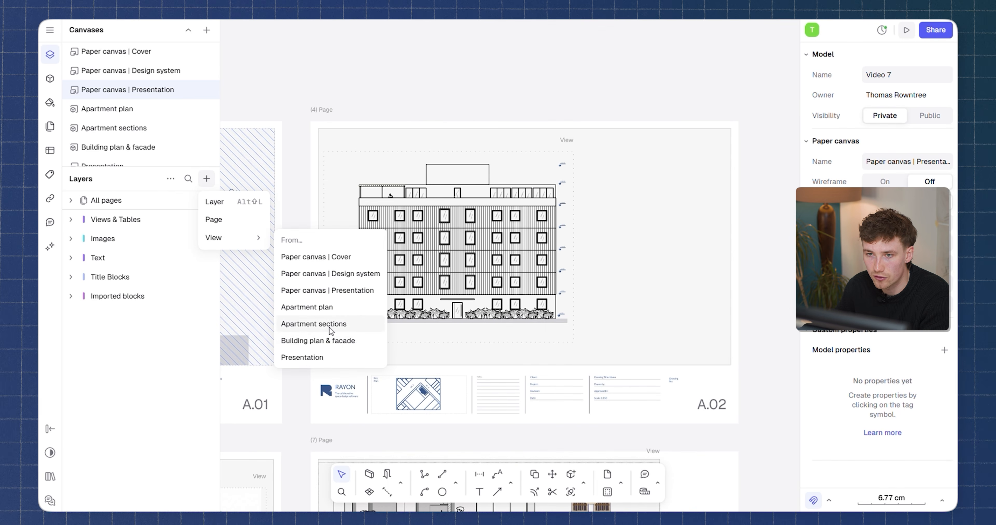
{"action": "left_click", "coordinate": [323, 358]}
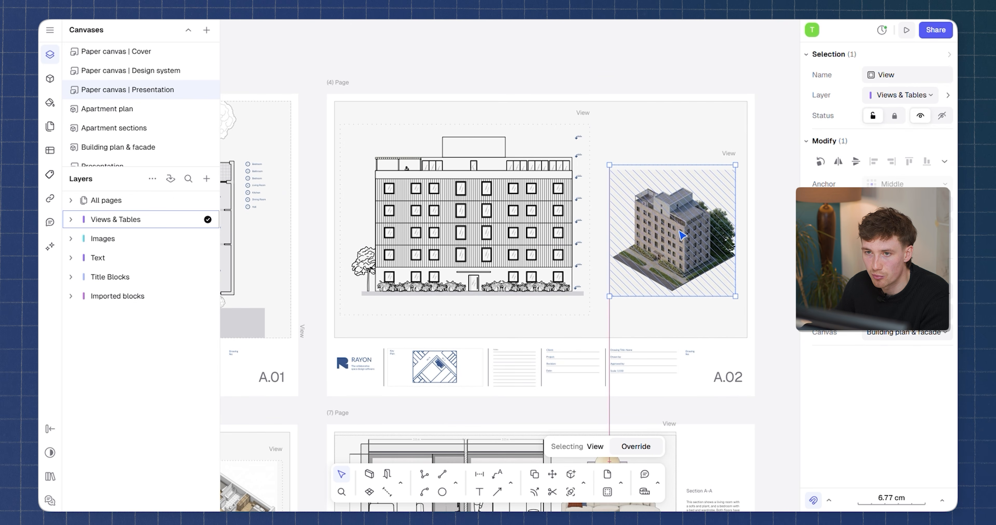
{"action": "left_click_drag", "start_coordinate": [731, 165], "coordinate": [736, 158]}
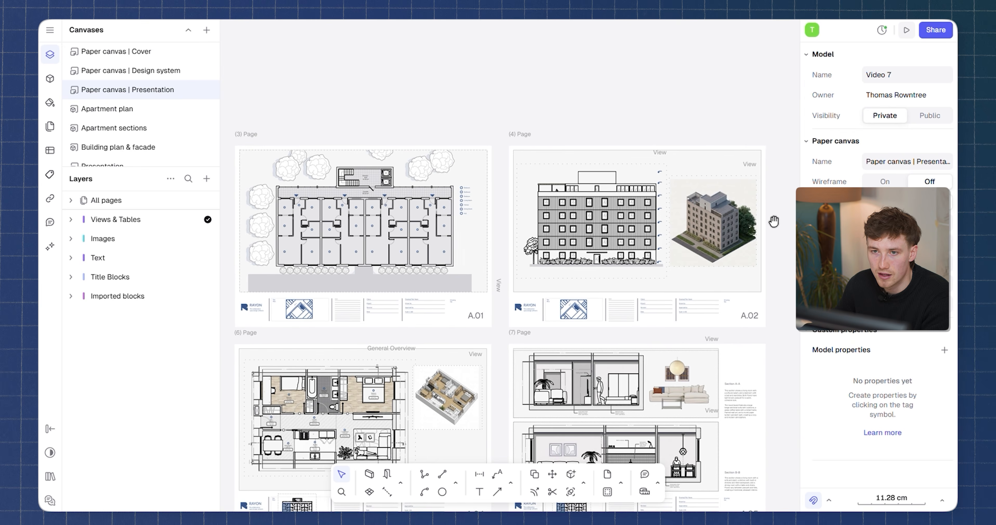
Review all presentation sheets across the paper canvas.
{"action": "middle_click_drag", "start_coordinate": [773, 223], "coordinate": [780, 198]}
{"action": "scroll", "coordinate": [719, 232], "scroll_direction": "down", "scroll_amount": 4}
{"action": "middle_click_drag", "start_coordinate": [540, 259], "coordinate": [551, 212]}
{"action": "middle_click_drag", "start_coordinate": [345, 302], "coordinate": [405, 299]}
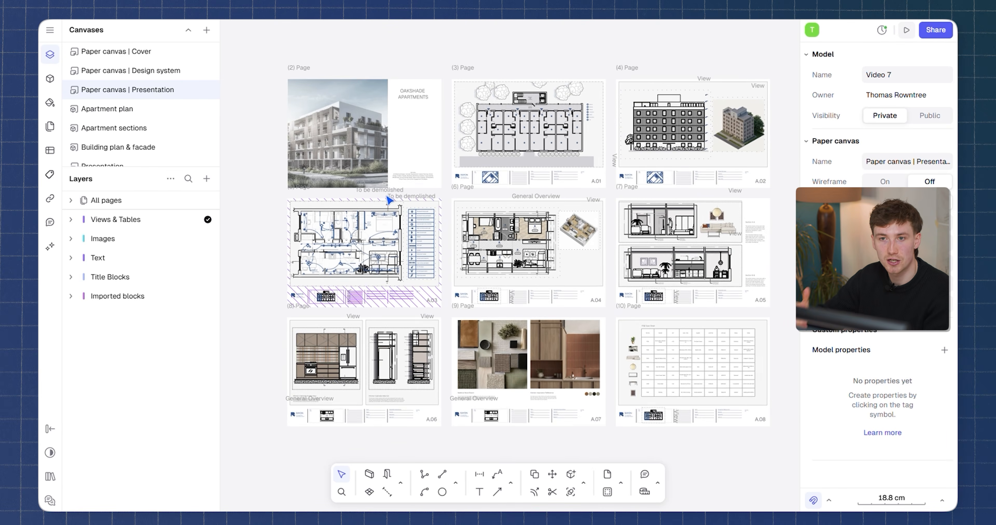
{"action": "scroll", "coordinate": [364, 109], "scroll_direction": "up", "scroll_amount": 2}
{"action": "scroll", "coordinate": [360, 129], "scroll_direction": "down", "scroll_amount": 1}
{"action": "scroll", "coordinate": [682, 144], "scroll_direction": "up", "scroll_amount": 1}
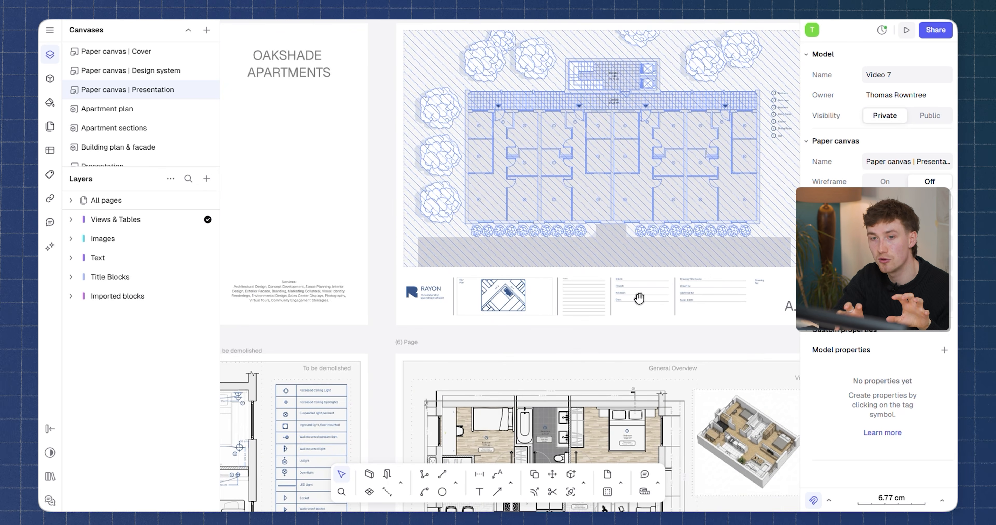
{"action": "middle_click_drag", "start_coordinate": [639, 298], "coordinate": [560, 356]}
{"action": "scroll", "coordinate": [541, 267], "scroll_direction": "down", "scroll_amount": 1}
{"action": "middle_click_drag", "start_coordinate": [530, 260], "coordinate": [351, 254]}
{"action": "scroll", "coordinate": [682, 240], "scroll_direction": "up", "scroll_amount": 1}
{"action": "scroll", "coordinate": [649, 226], "scroll_direction": "down", "scroll_amount": 1}
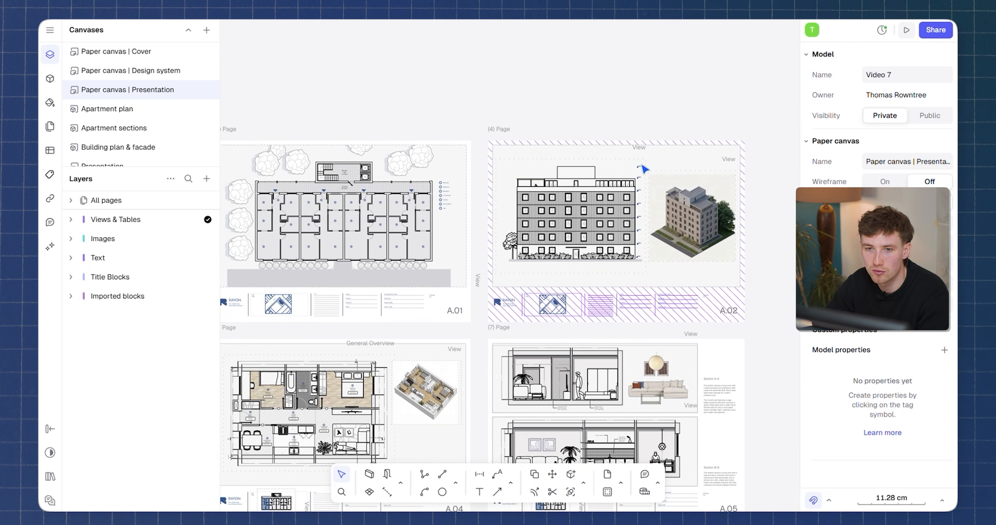
{"action": "middle_click_drag", "start_coordinate": [603, 433], "coordinate": [607, 272]}
{"action": "middle_click_drag", "start_coordinate": [263, 276], "coordinate": [664, 270]}
{"action": "middle_click_drag", "start_coordinate": [571, 269], "coordinate": [614, 266]}
{"action": "scroll", "coordinate": [582, 243], "scroll_direction": "up", "scroll_amount": 1}
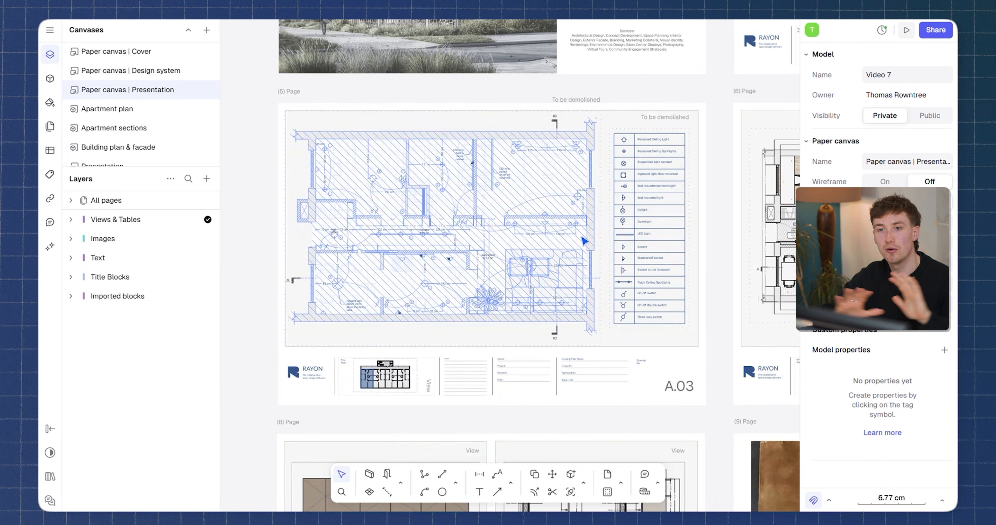
{"action": "scroll", "coordinate": [672, 129], "scroll_direction": "up", "scroll_amount": 1}
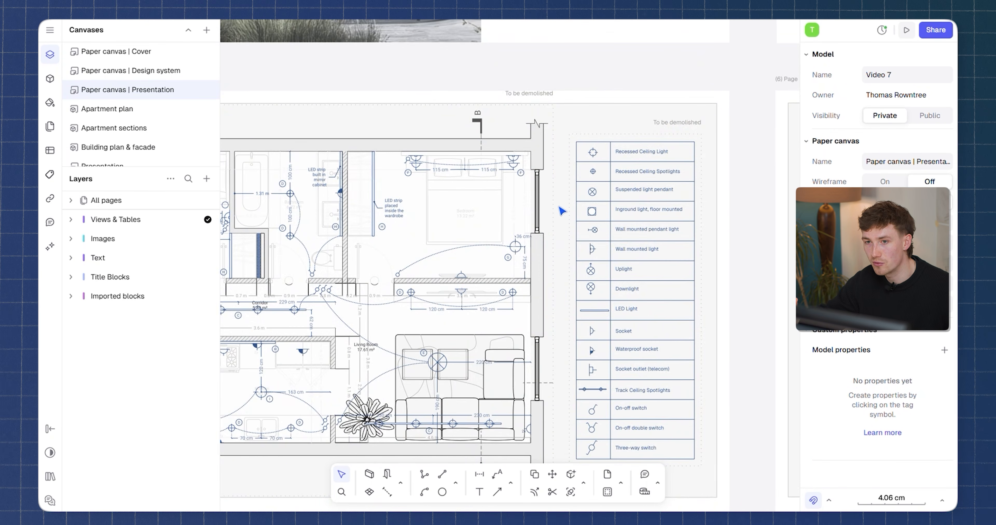
{"action": "scroll", "coordinate": [563, 211], "scroll_direction": "down", "scroll_amount": 2}
{"action": "scroll", "coordinate": [610, 219], "scroll_direction": "up", "scroll_amount": 1}
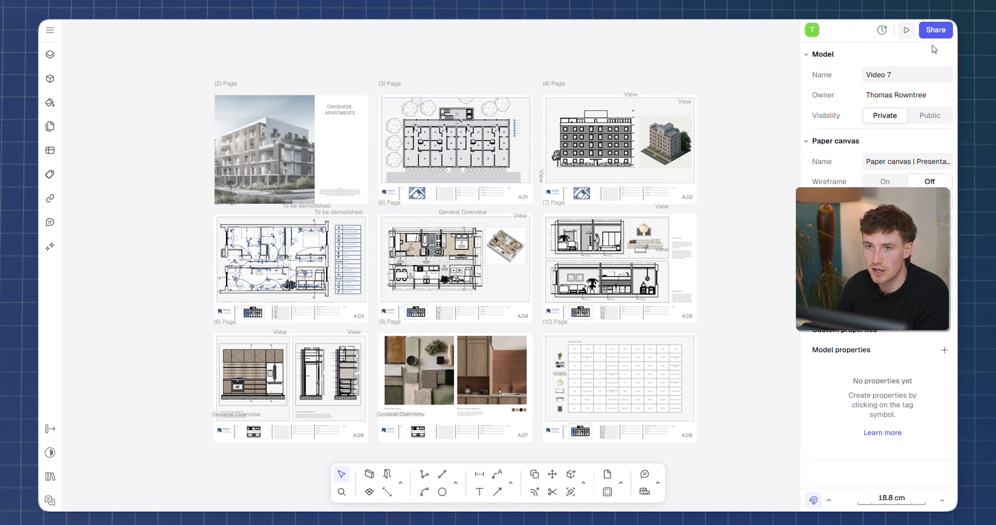
Open the model's sharing options.
{"action": "left_click", "coordinate": [942, 32]}
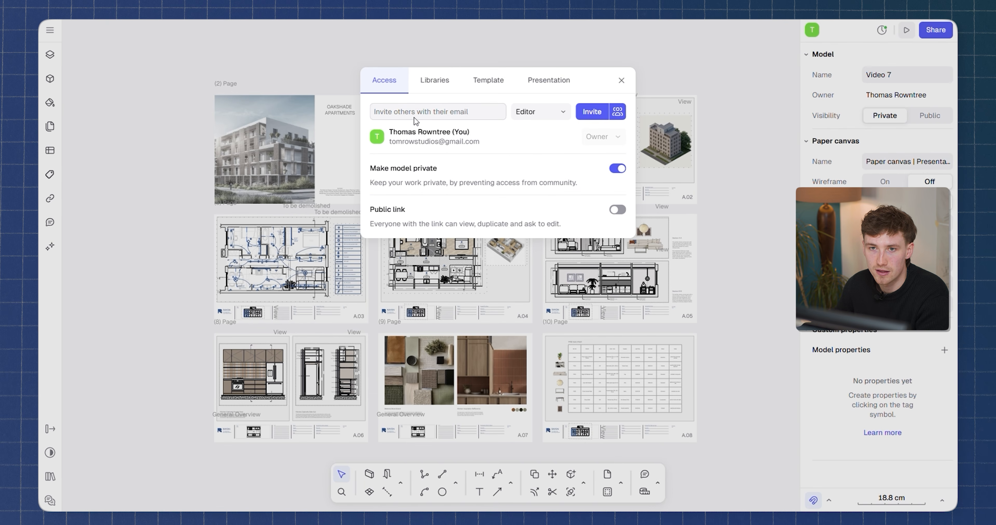
Browse the Libraries, Template and Presentation tabs of the sharing options.
{"action": "left_click", "coordinate": [450, 82]}
{"action": "left_click", "coordinate": [487, 81]}
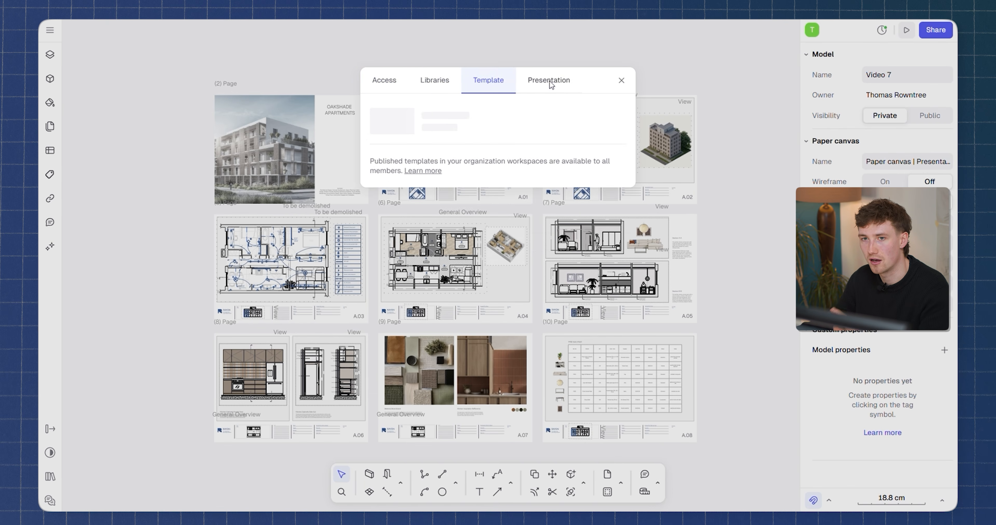
{"action": "left_click", "coordinate": [549, 82]}
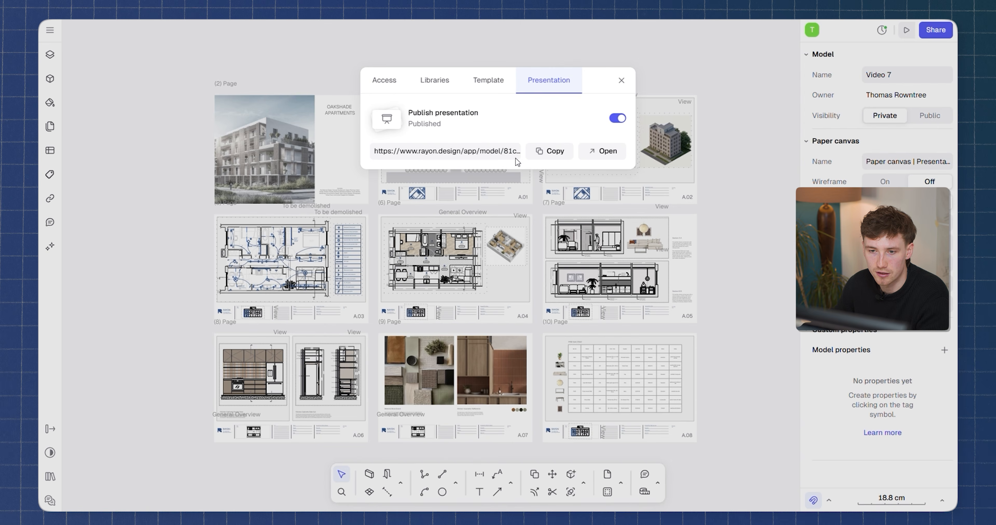
Open the published presentation, page through its sheets, then return to the model and close the sharing options.
{"action": "left_click", "coordinate": [600, 151]}
{"action": "left_click", "coordinate": [525, 493]}
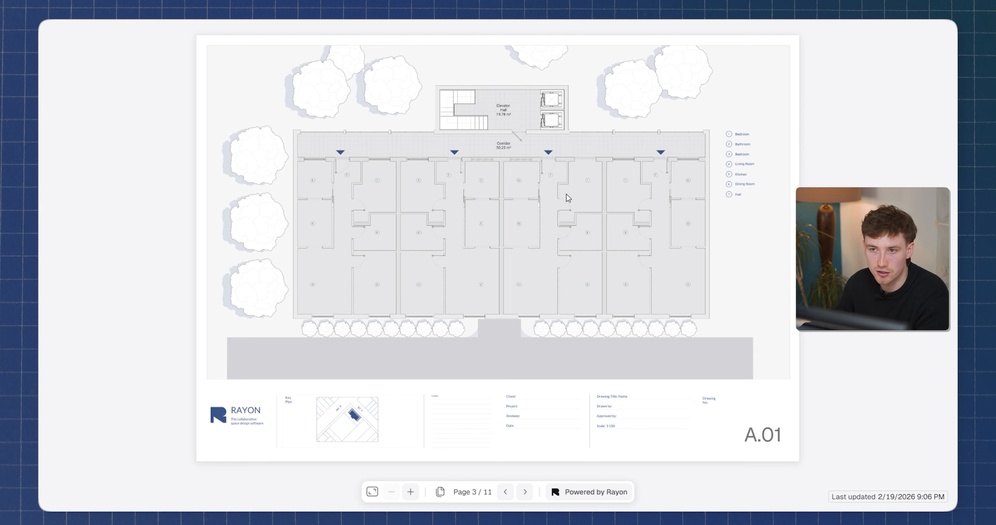
{"action": "left_click", "coordinate": [524, 492]}
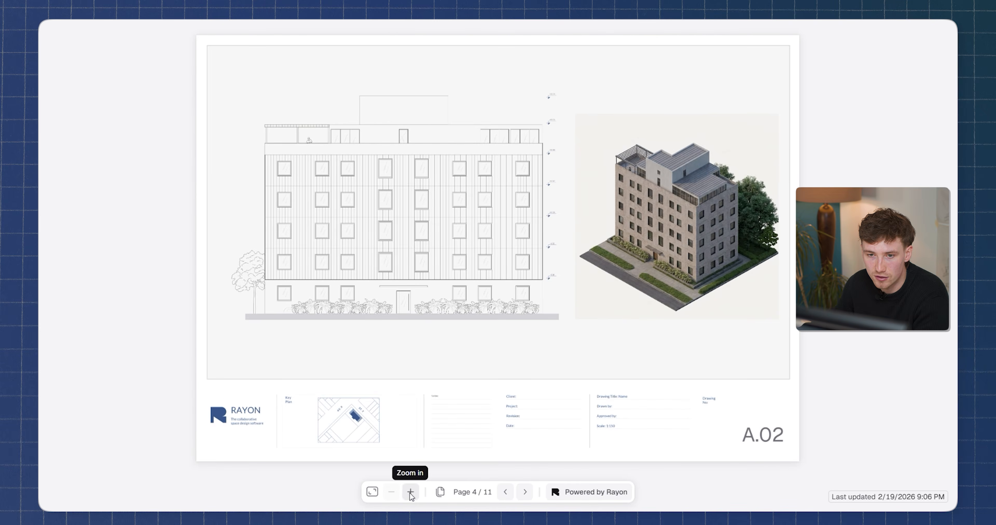
{"action": "left_click", "coordinate": [372, 492]}
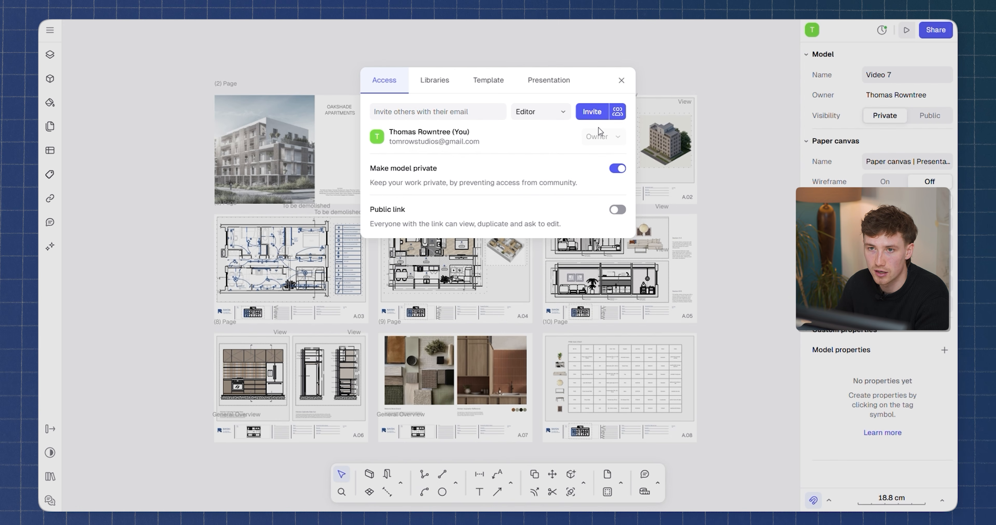
{"action": "key", "text": "Escape"}
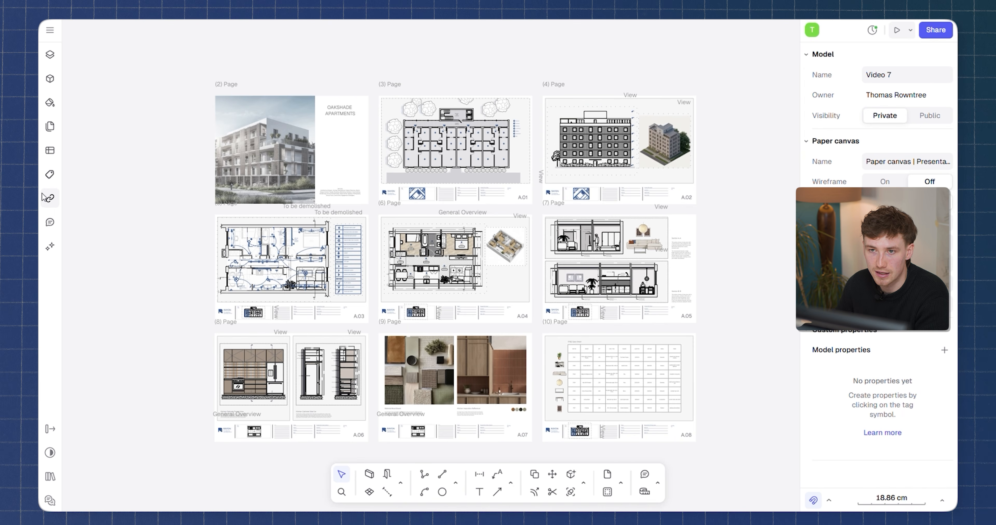
Add the comment "Love this axo!" on the axonometric render of sheet A.02.
{"action": "left_click", "coordinate": [50, 224]}
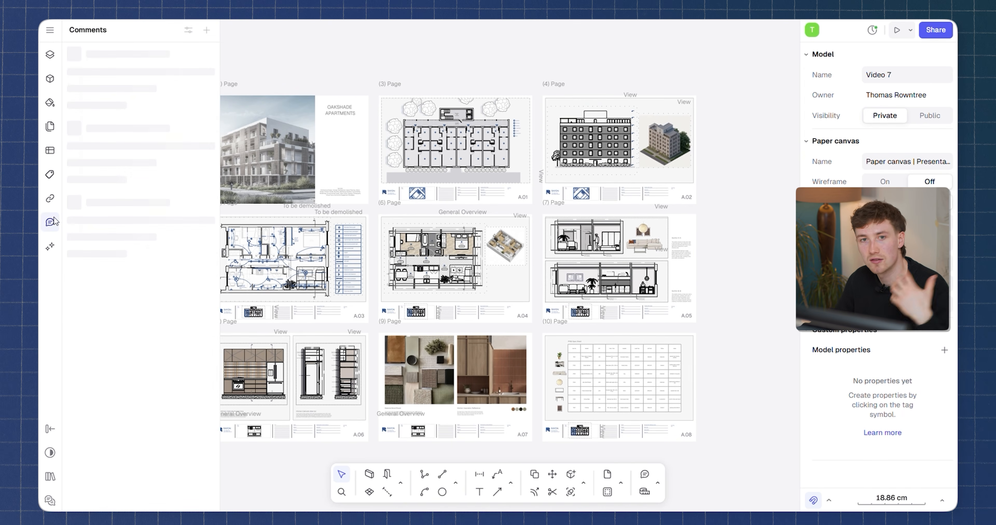
{"action": "left_click", "coordinate": [119, 289]}
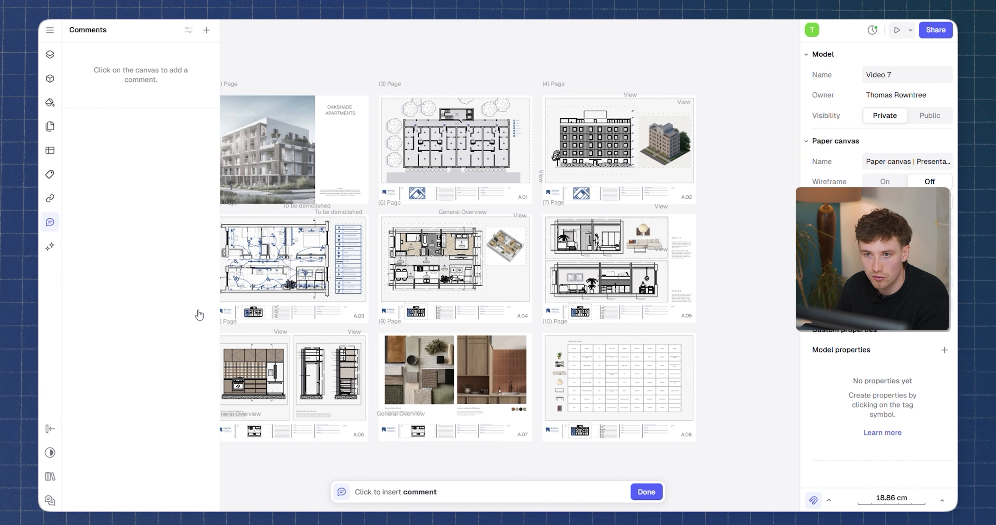
{"action": "scroll", "coordinate": [685, 133], "scroll_direction": "up", "scroll_amount": 5}
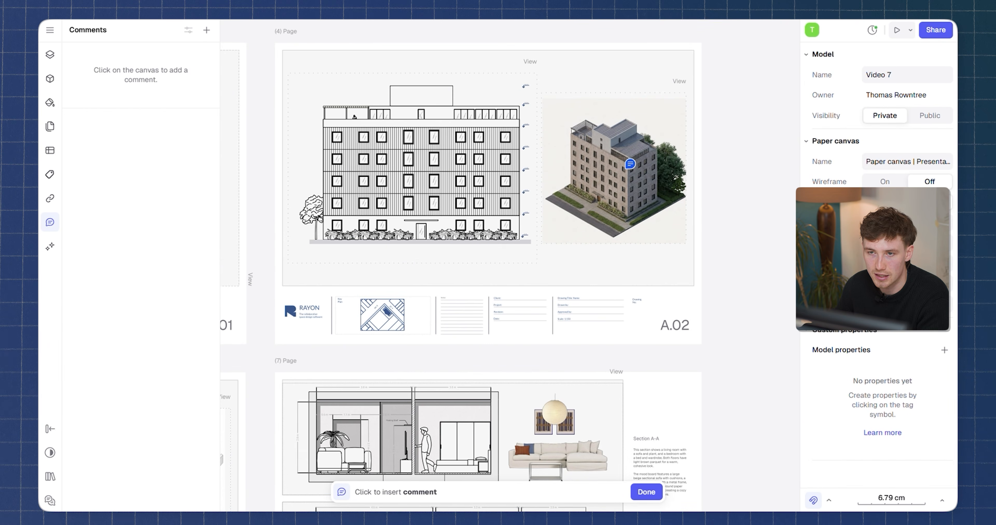
{"action": "left_click", "coordinate": [646, 113]}
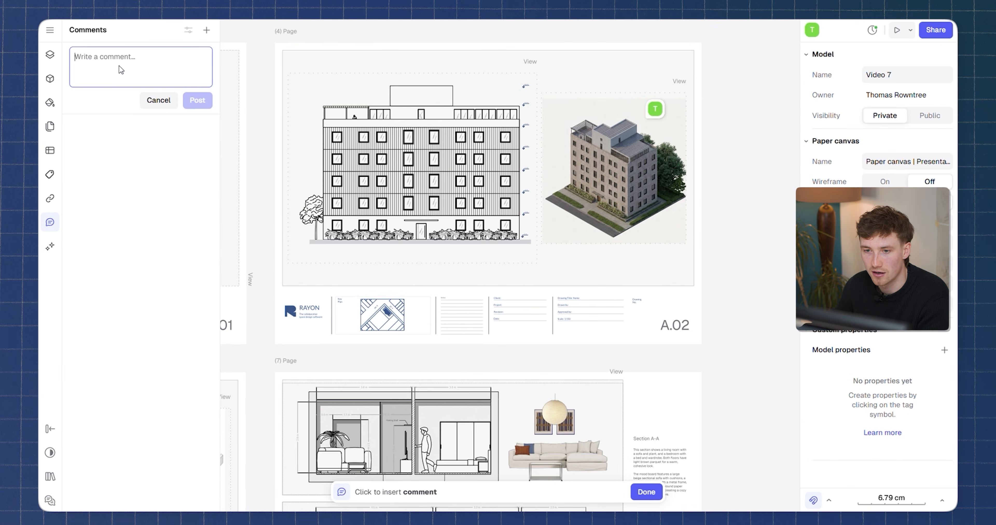
{"action": "type", "text": "Love this"}
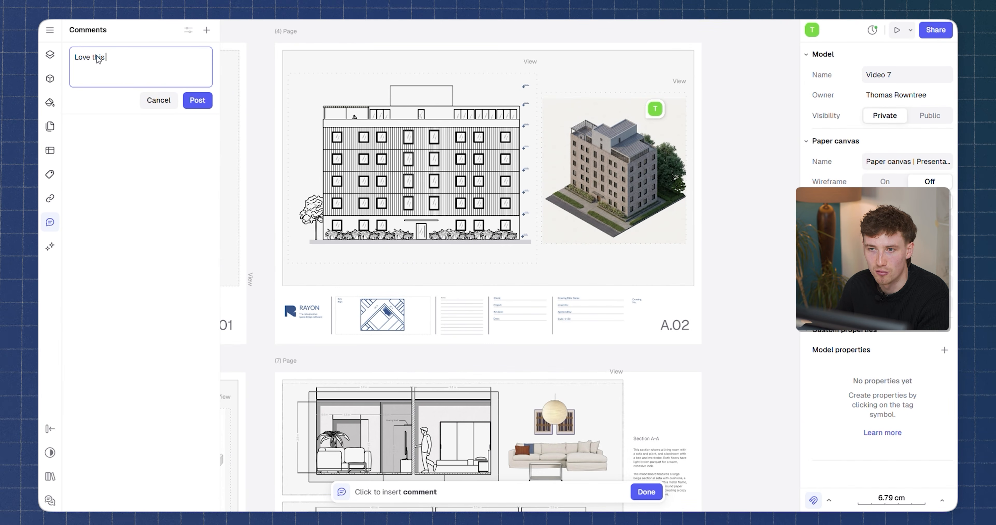
{"action": "type", "text": " axo"}
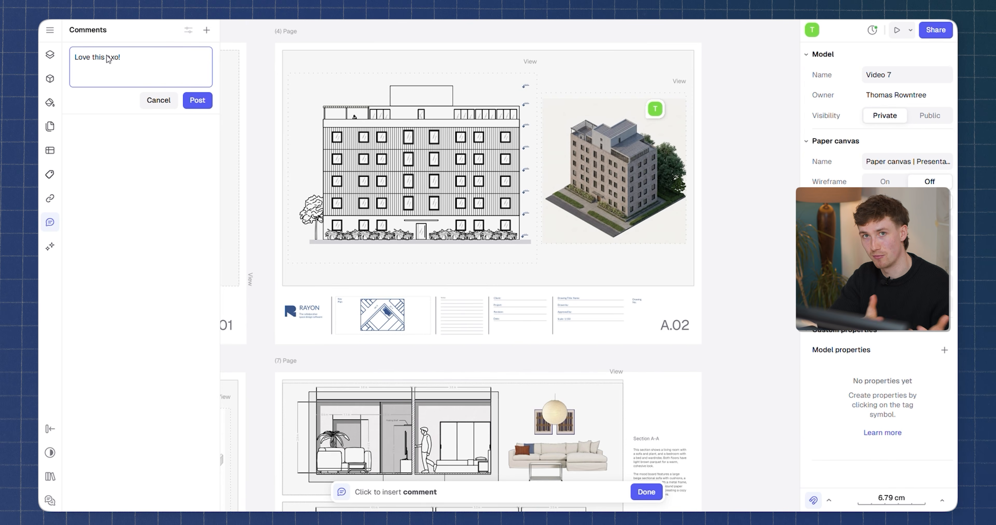
{"action": "type", "text": "!"}
{"action": "left_click", "coordinate": [197, 100]}
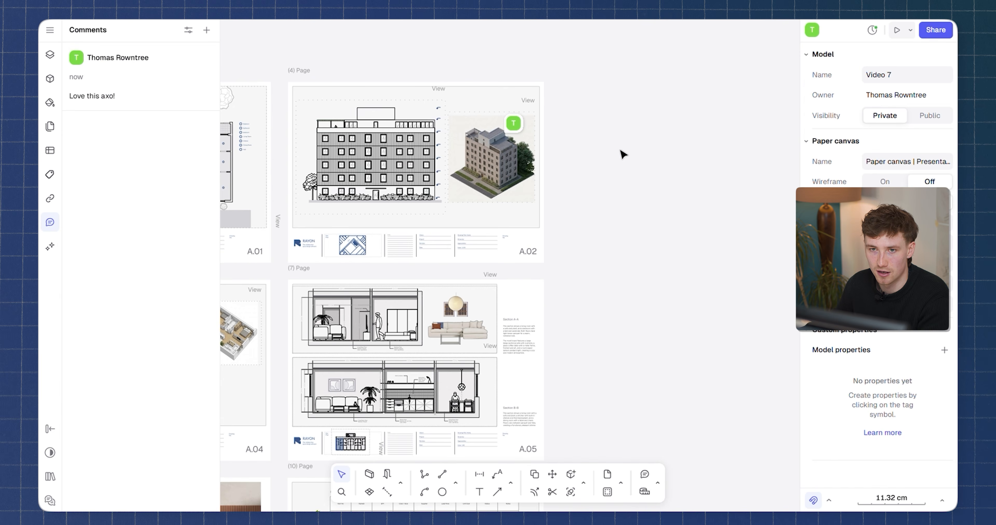
Post the comment "Make floor finish darker" on the bedroom floor of the plan on sheet A.04.
{"action": "scroll", "coordinate": [510, 134], "scroll_direction": "up", "scroll_amount": 5}
{"action": "scroll", "coordinate": [528, 111], "scroll_direction": "down", "scroll_amount": 5}
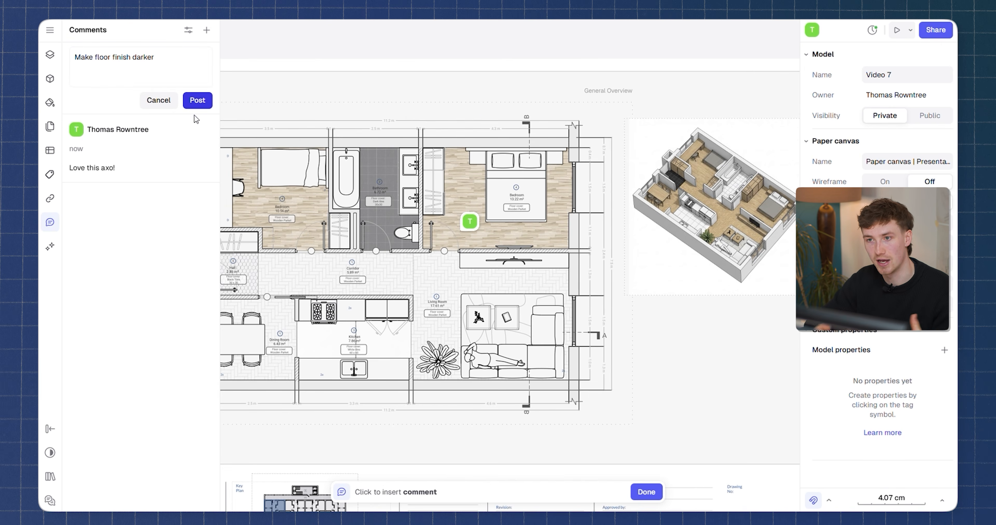
{"action": "left_click", "coordinate": [197, 100]}
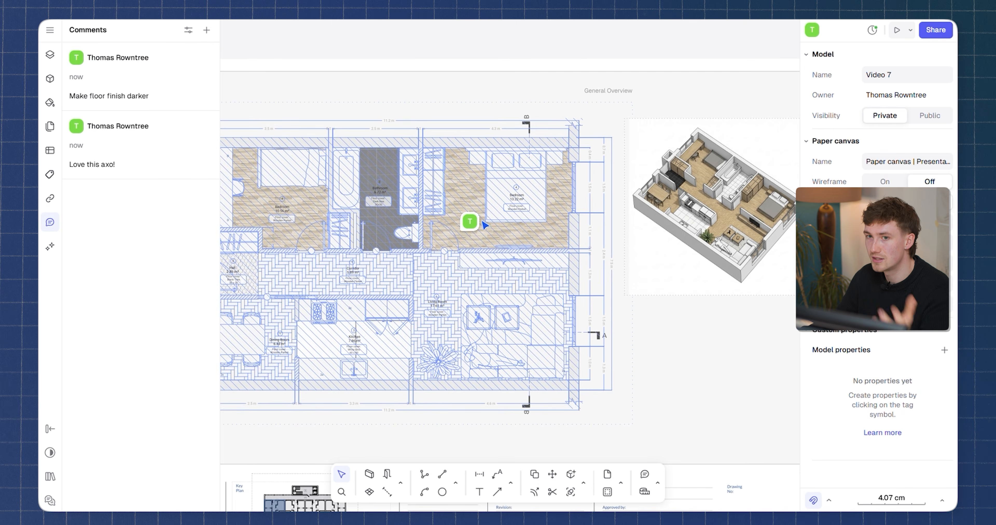